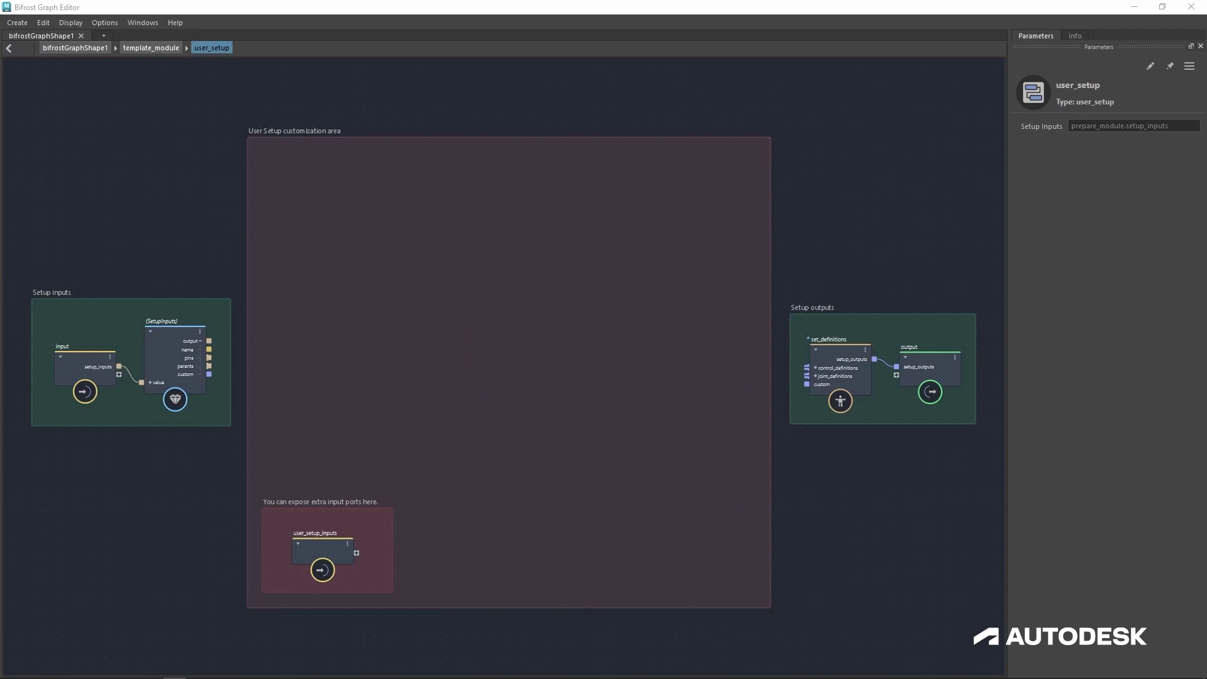
Add a define_control node to the graph through the Tab node search.
click(359, 295)
key(Tab)
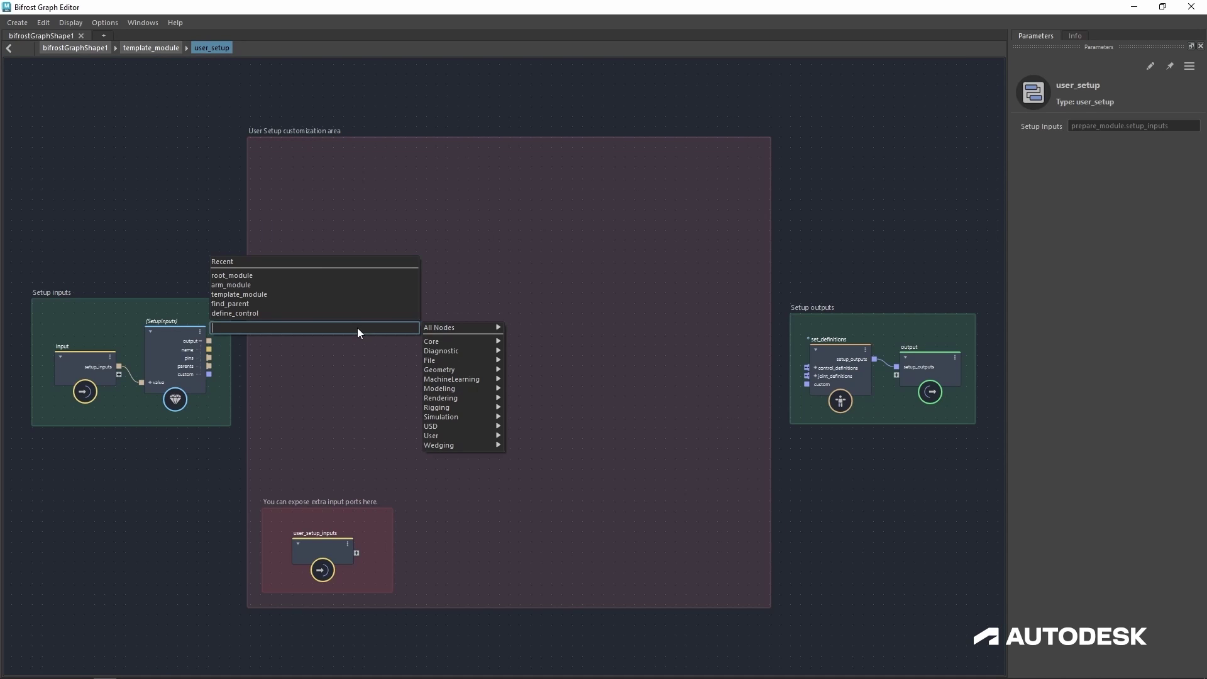
text(define)
key(Down)
key(Return)
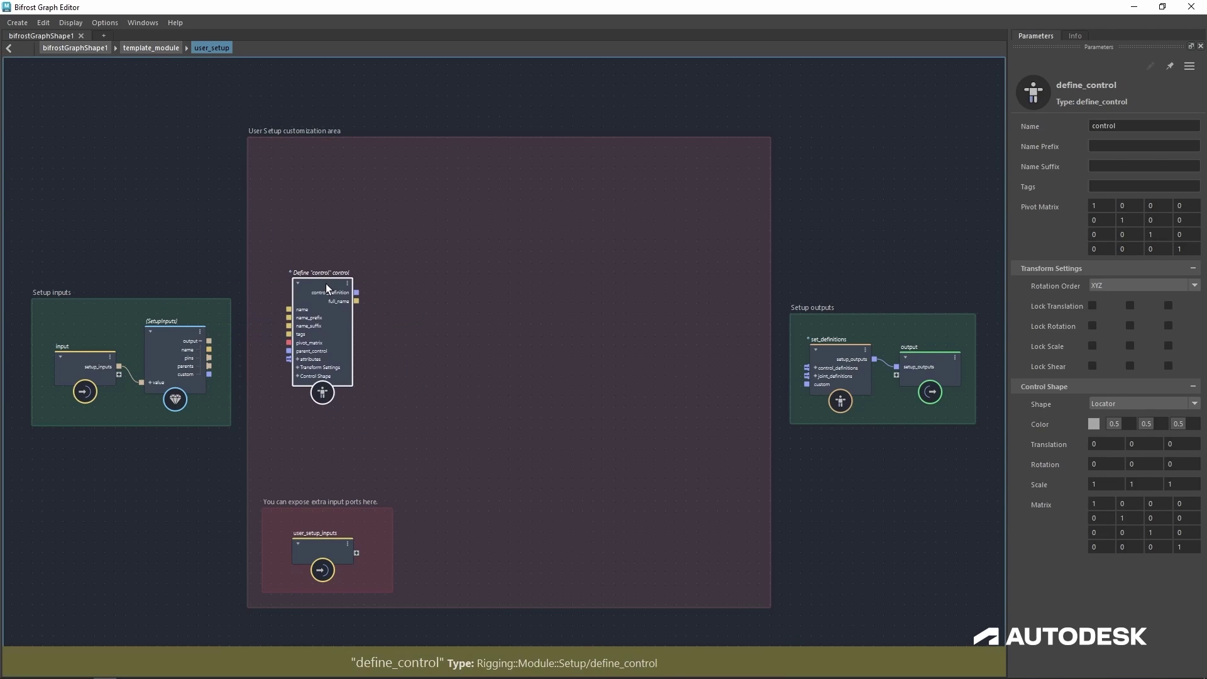
Add a define_joint node and position it in the setup area.
key(Tab)
text(define_j)
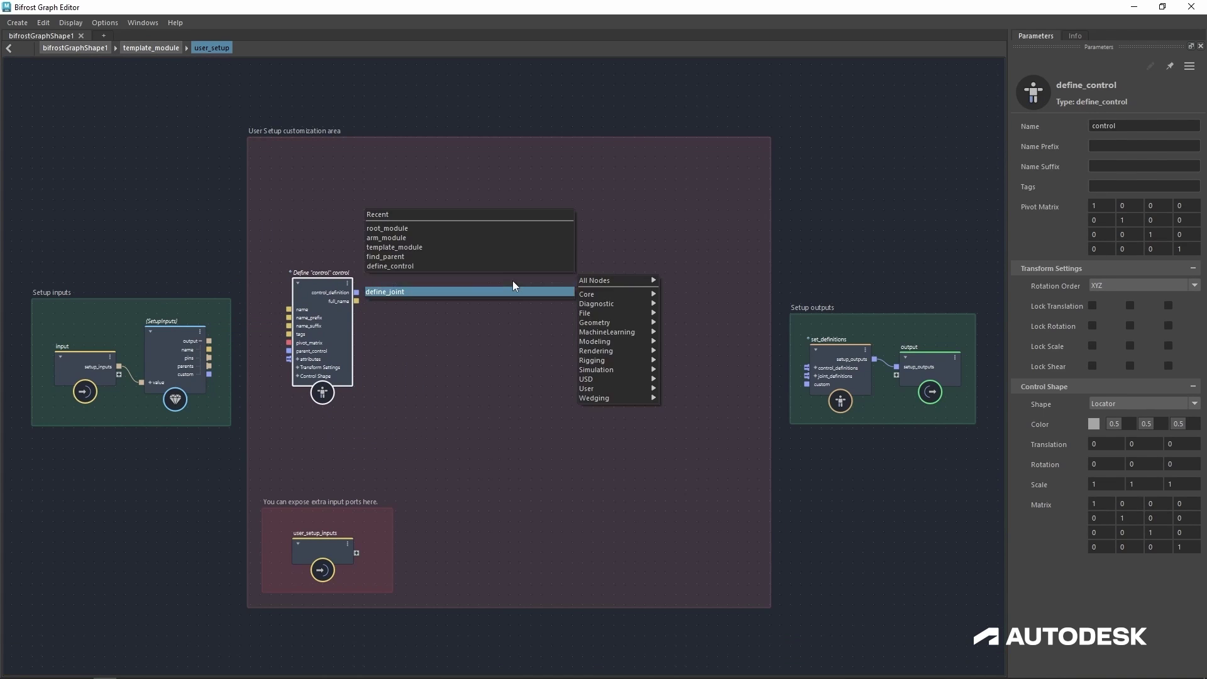
key(Return)
drag(526, 299, 480, 283)
click(654, 375)
Add a define_attribute node, then open a fresh Bifrost Graph Editor from Maya's Windows menu.
key(Tab)
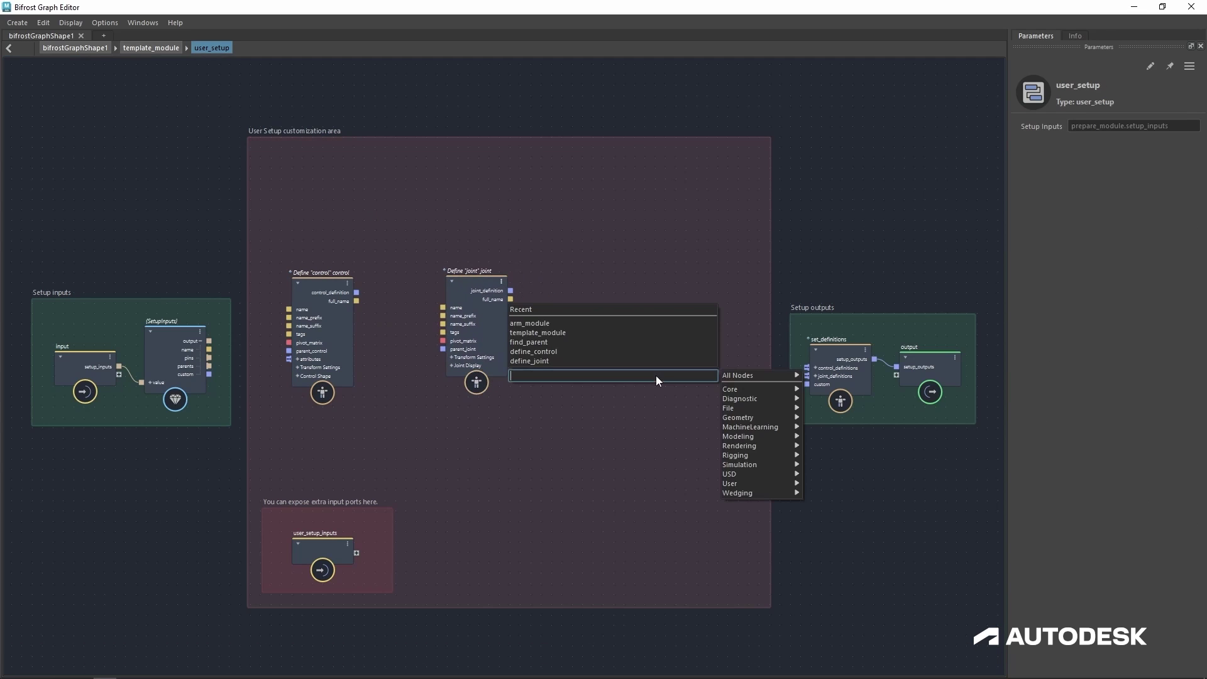
text(define_att)
key(Return)
drag(658, 376, 624, 316)
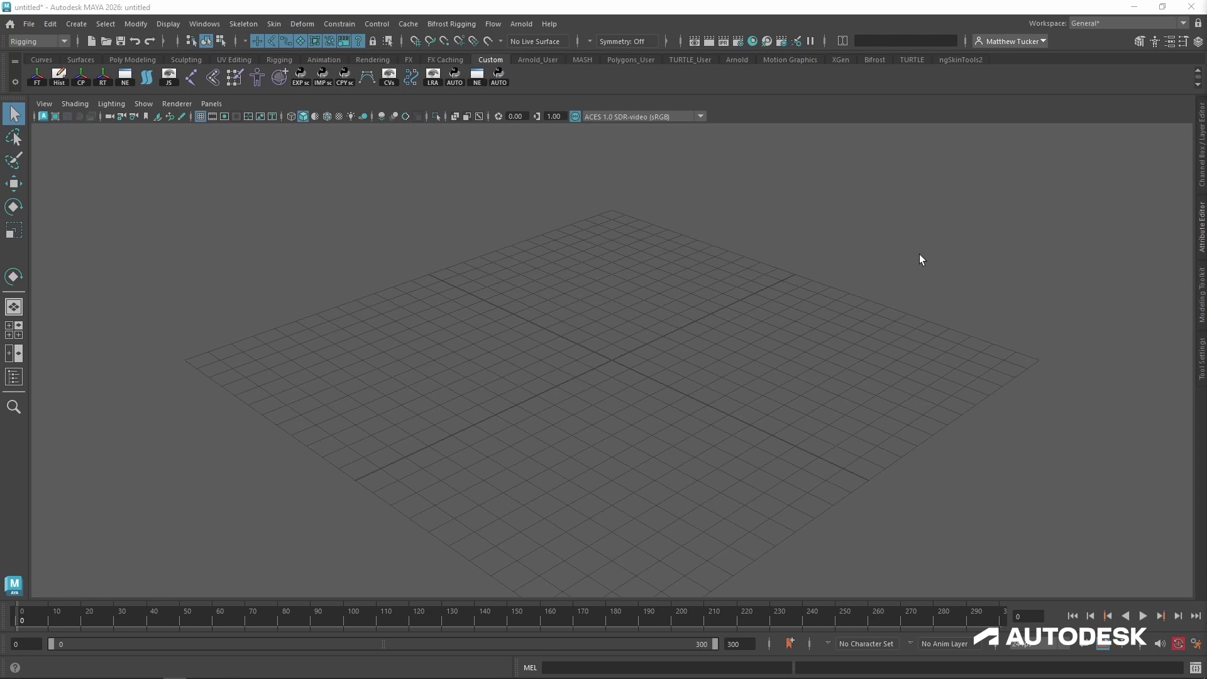
click(210, 26)
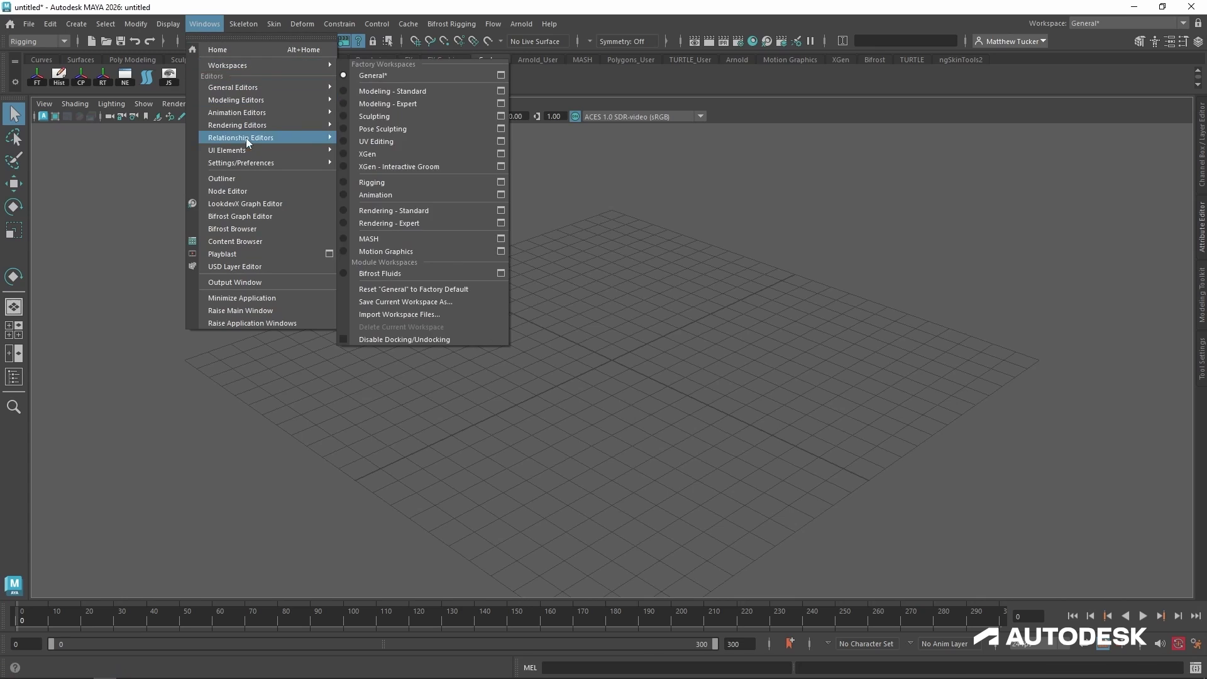
click(251, 217)
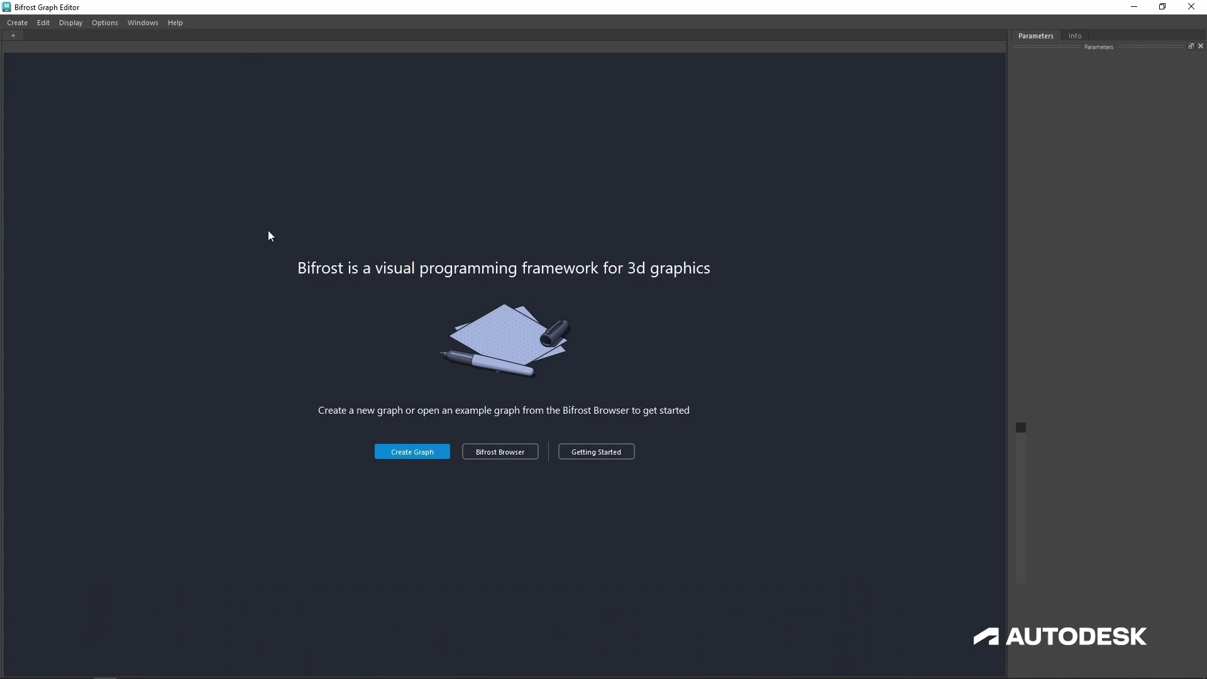
Create a new graph, add a template_module node, and make it editable.
click(396, 452)
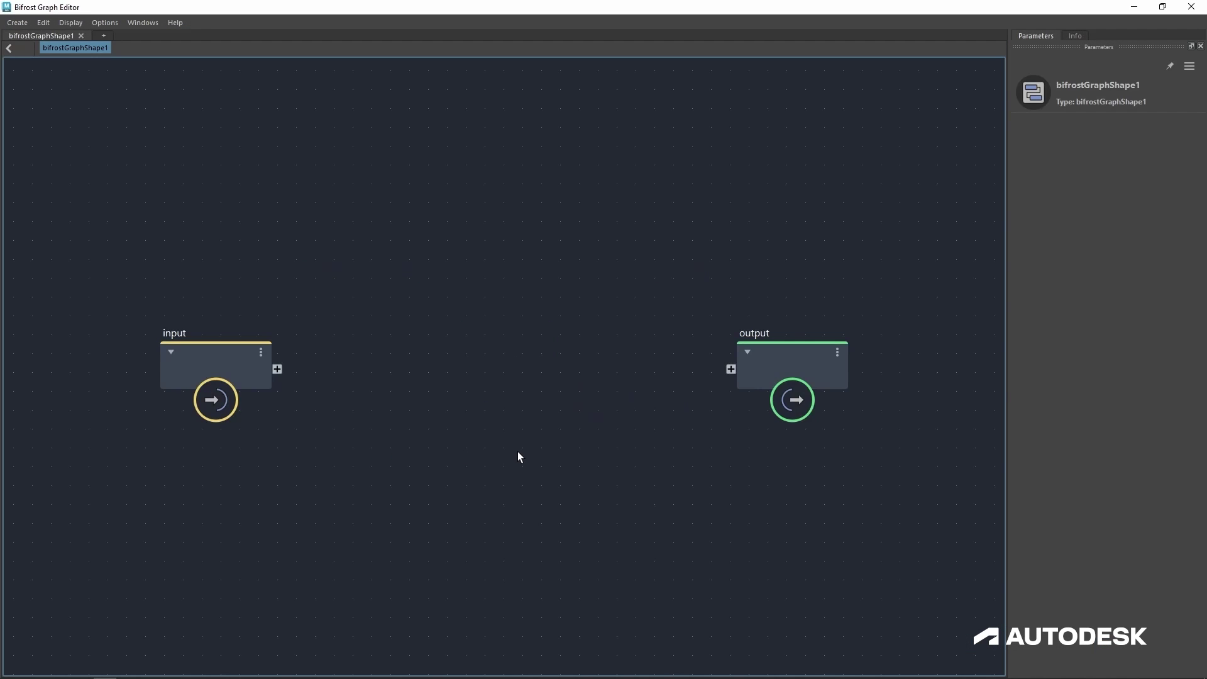
key(Tab)
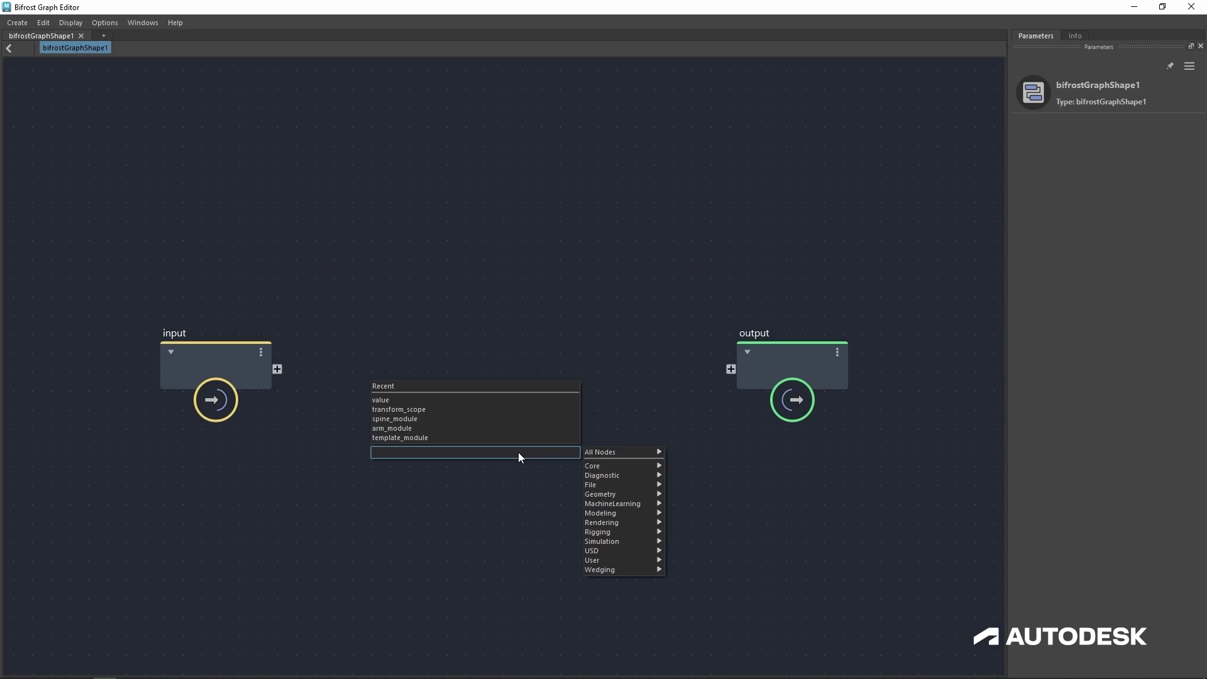
text(tem)
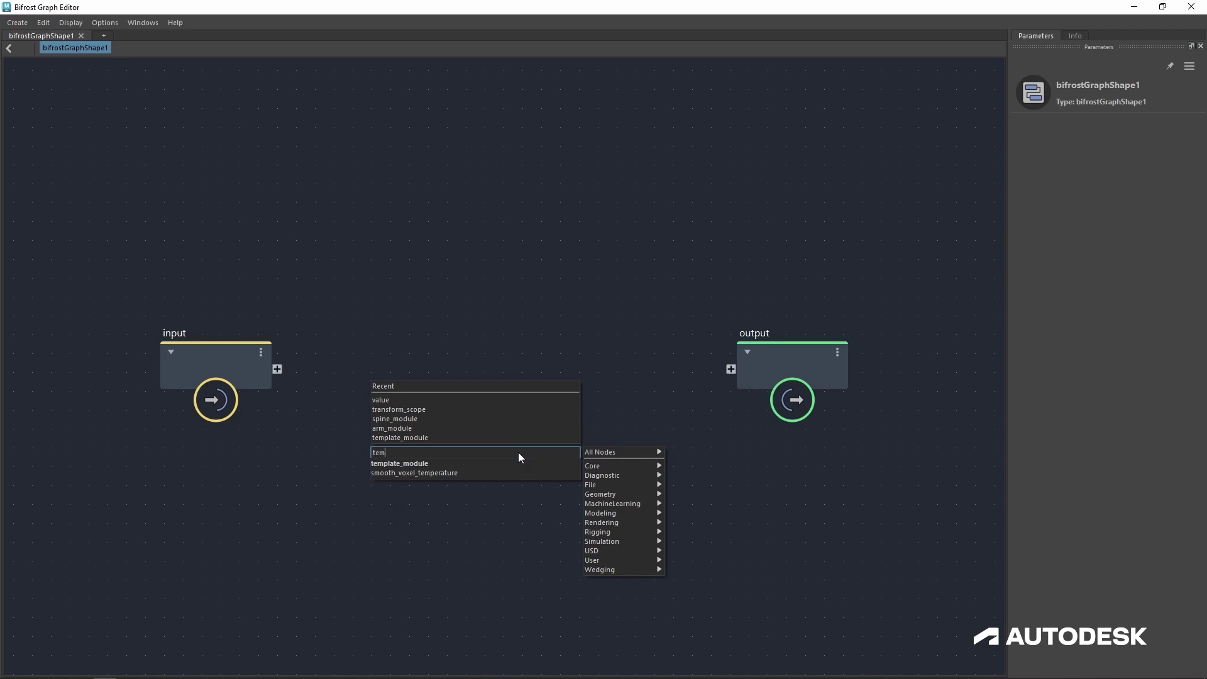
click(439, 463)
drag(512, 327, 508, 328)
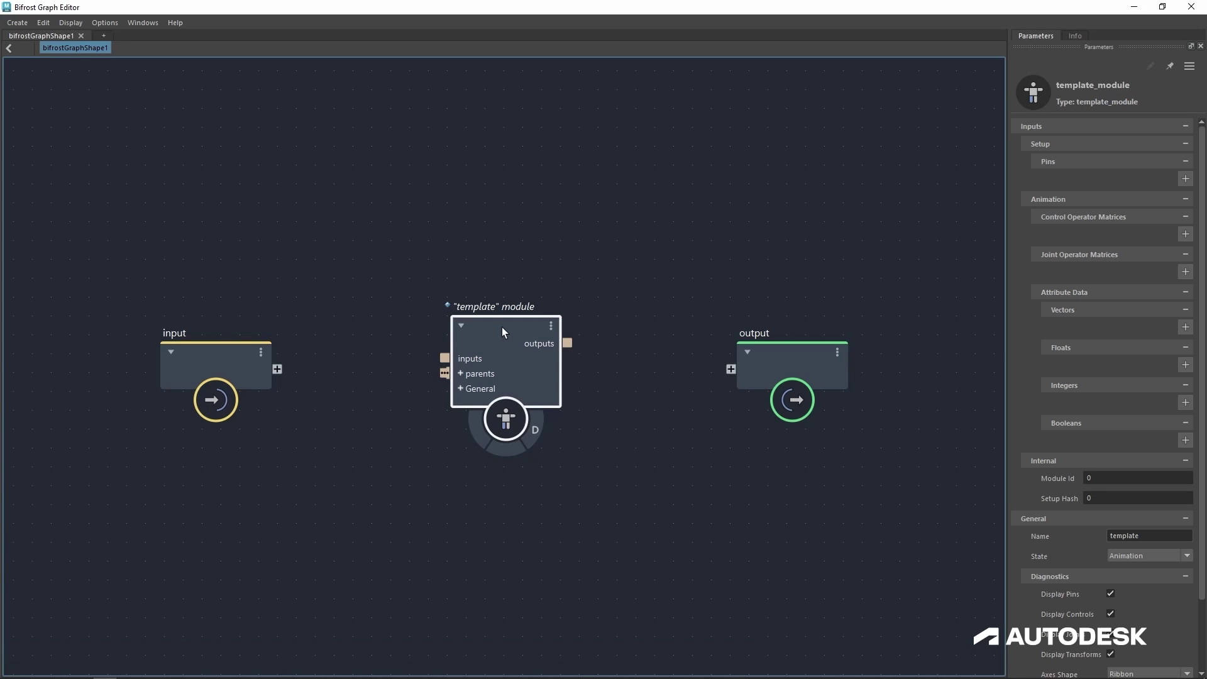
right_click(500, 327)
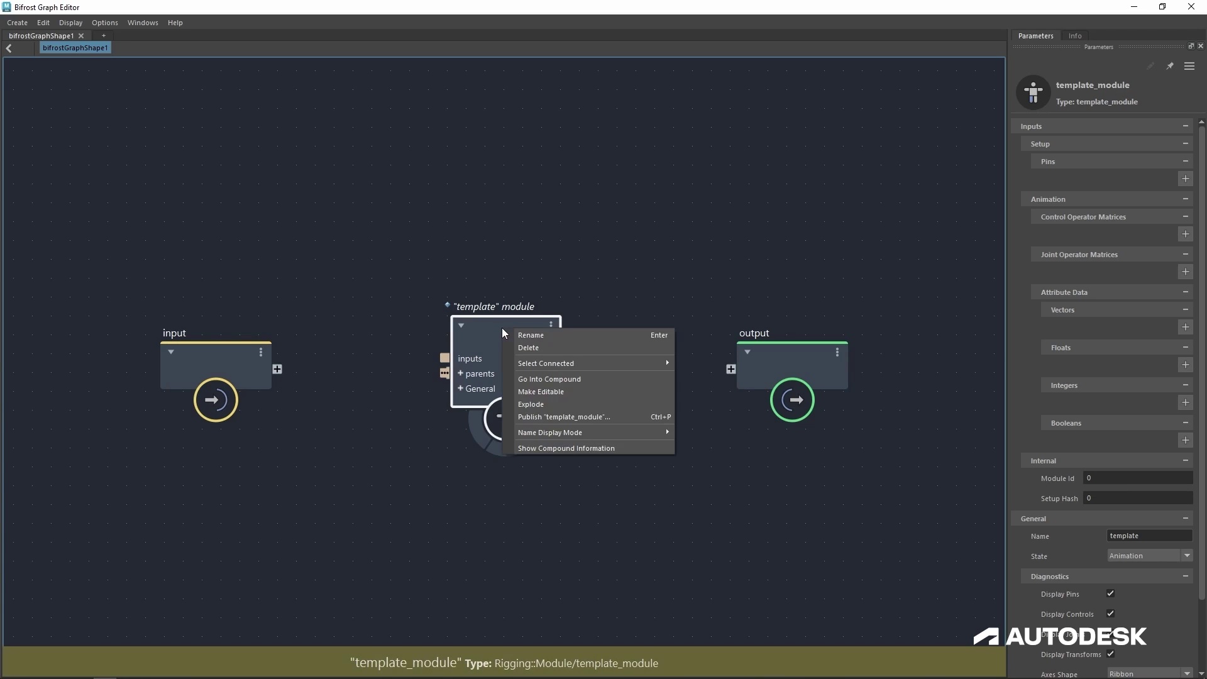
click(533, 390)
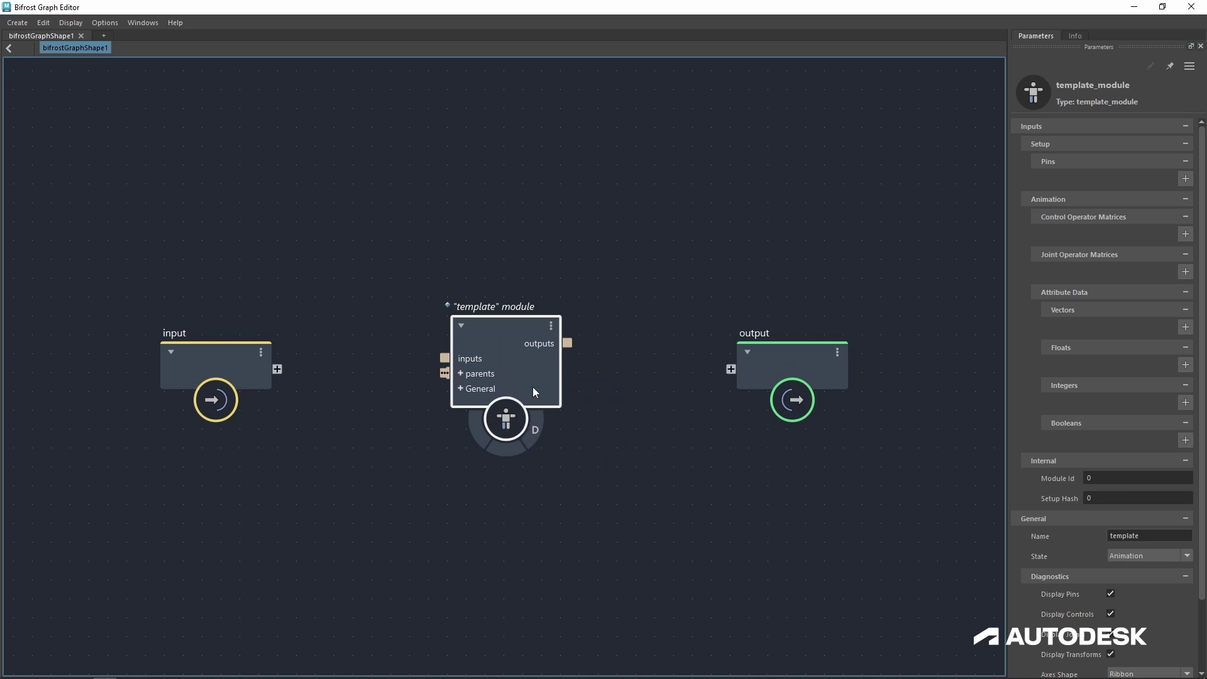
Enter template_module, zoom in, and step inside its user_setup compound.
double_click(501, 329)
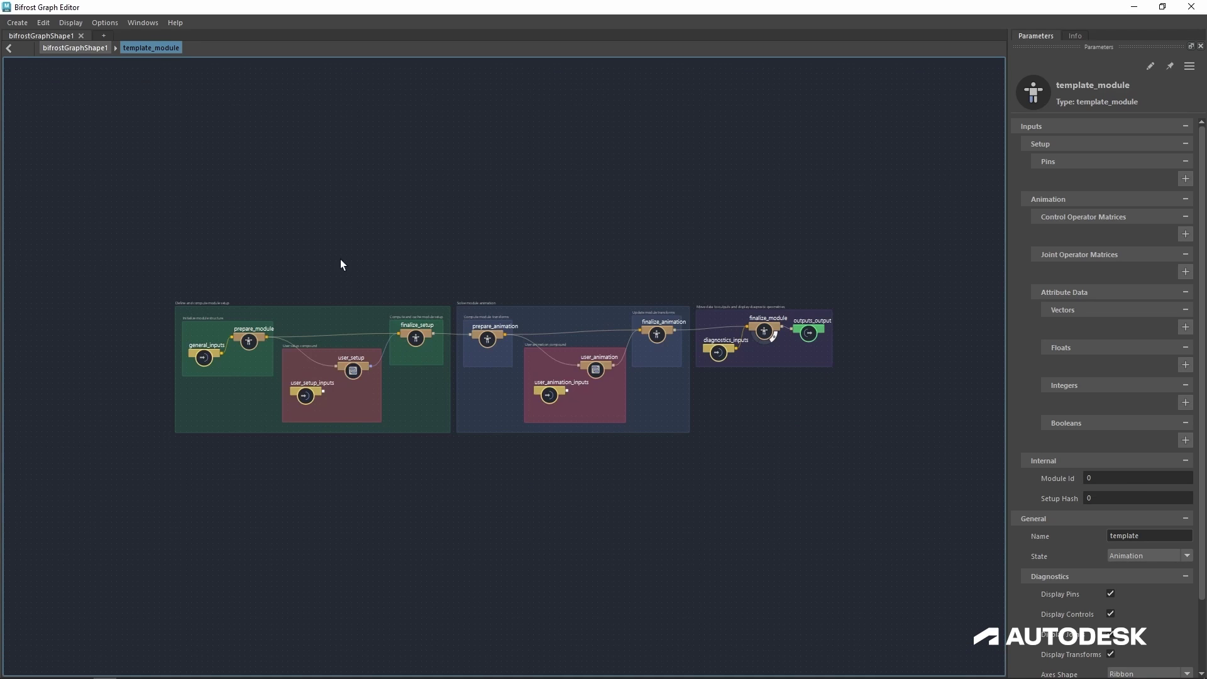
scroll(307, 358, up, 5)
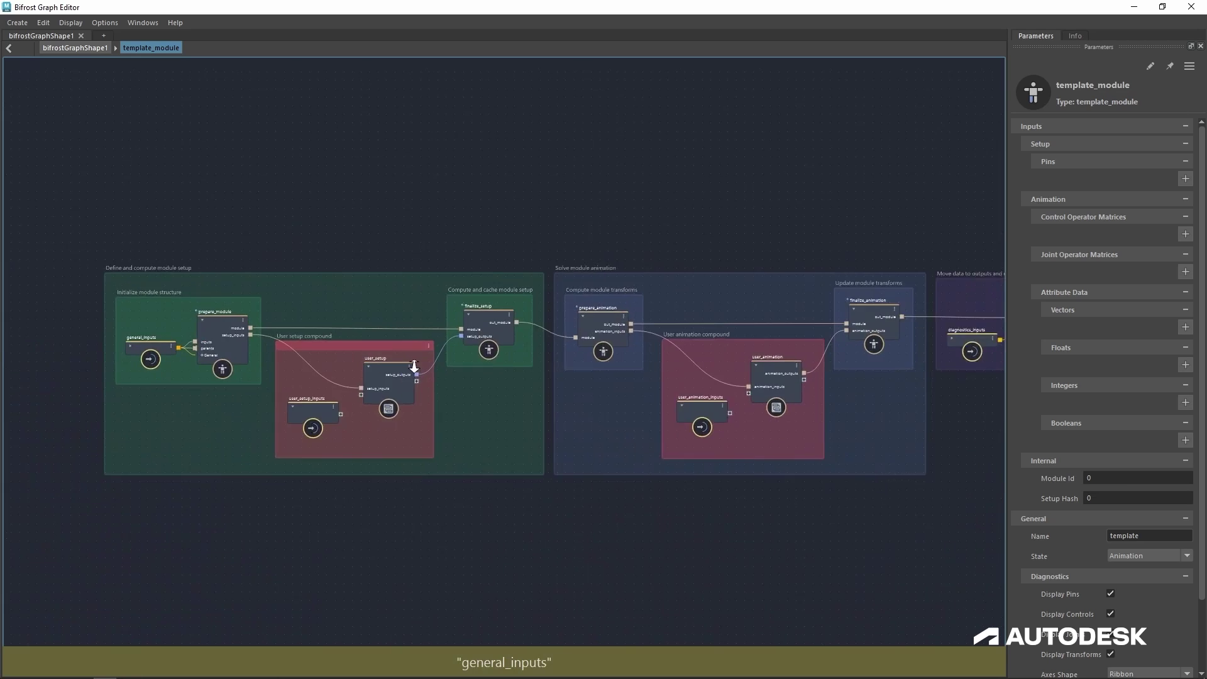
scroll(527, 363, up, 2)
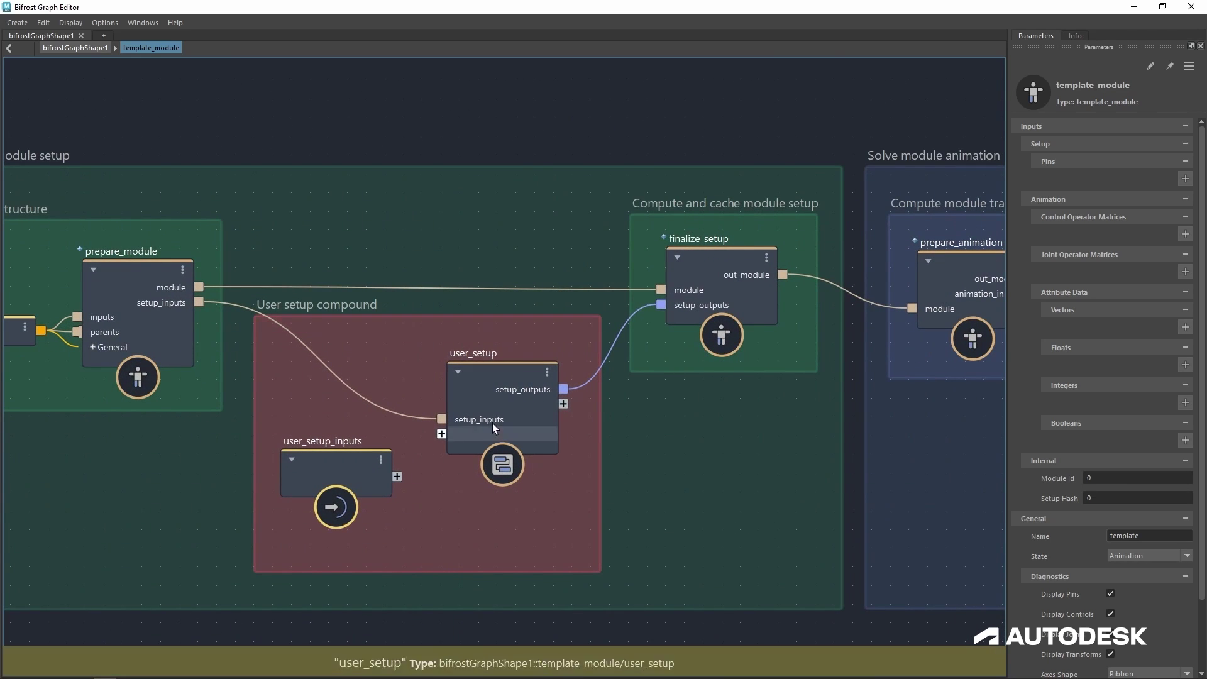
double_click(504, 371)
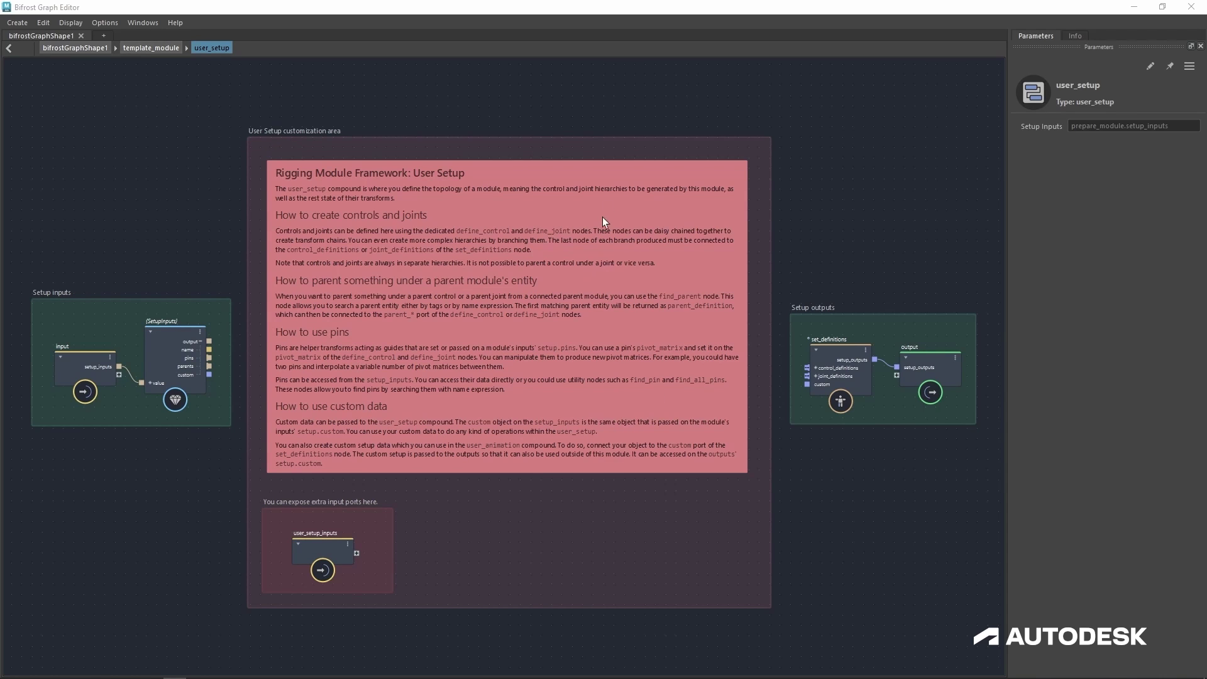
Delete the Rigging Module Framework sticky note from the User Setup area.
click(616, 174)
key(Delete)
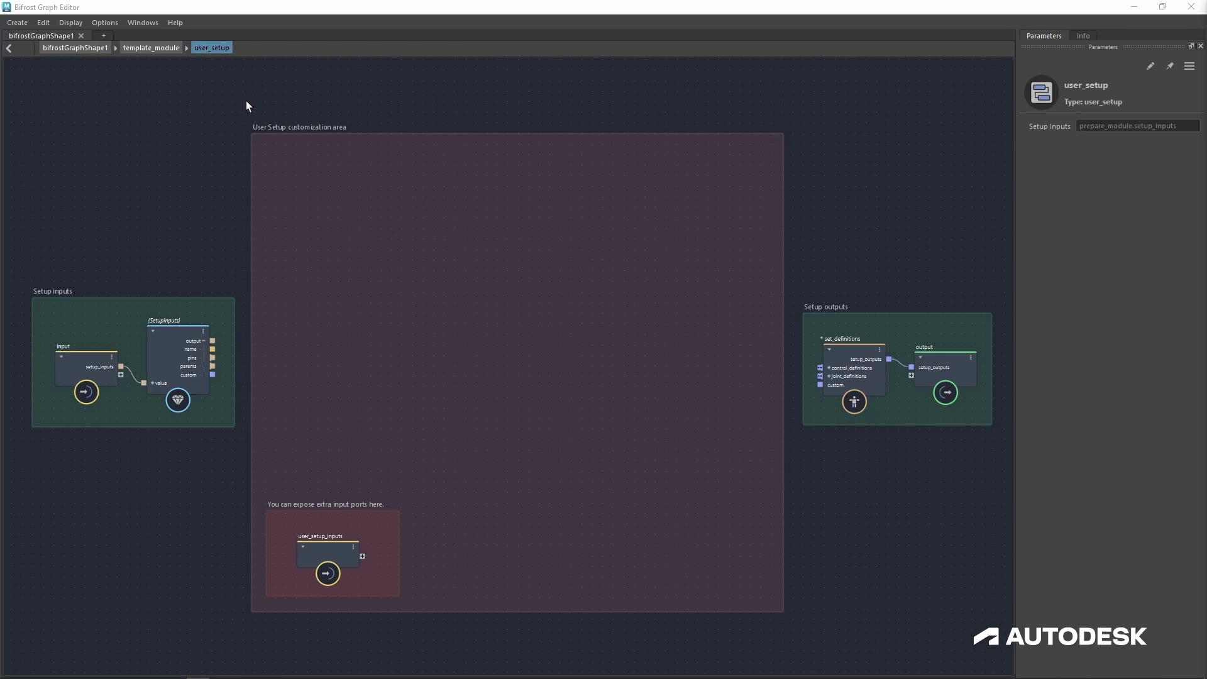
Show the Node Library listing the Rigging > Module > Setup nodes.
click(149, 22)
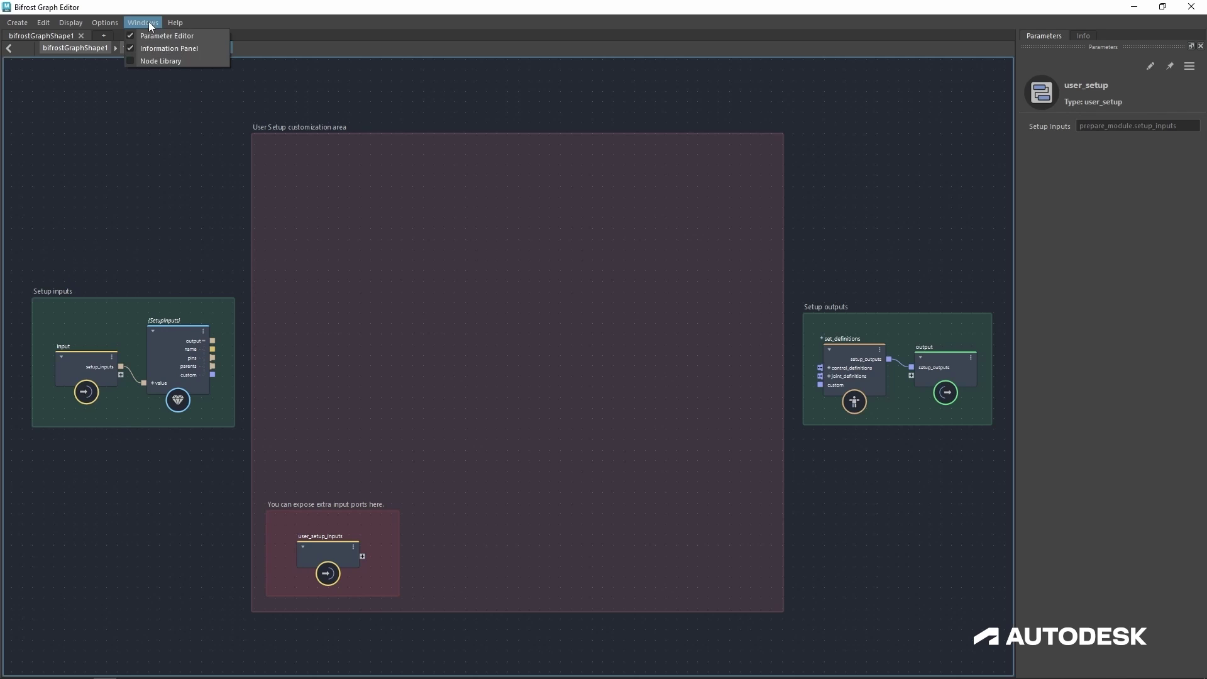
click(175, 59)
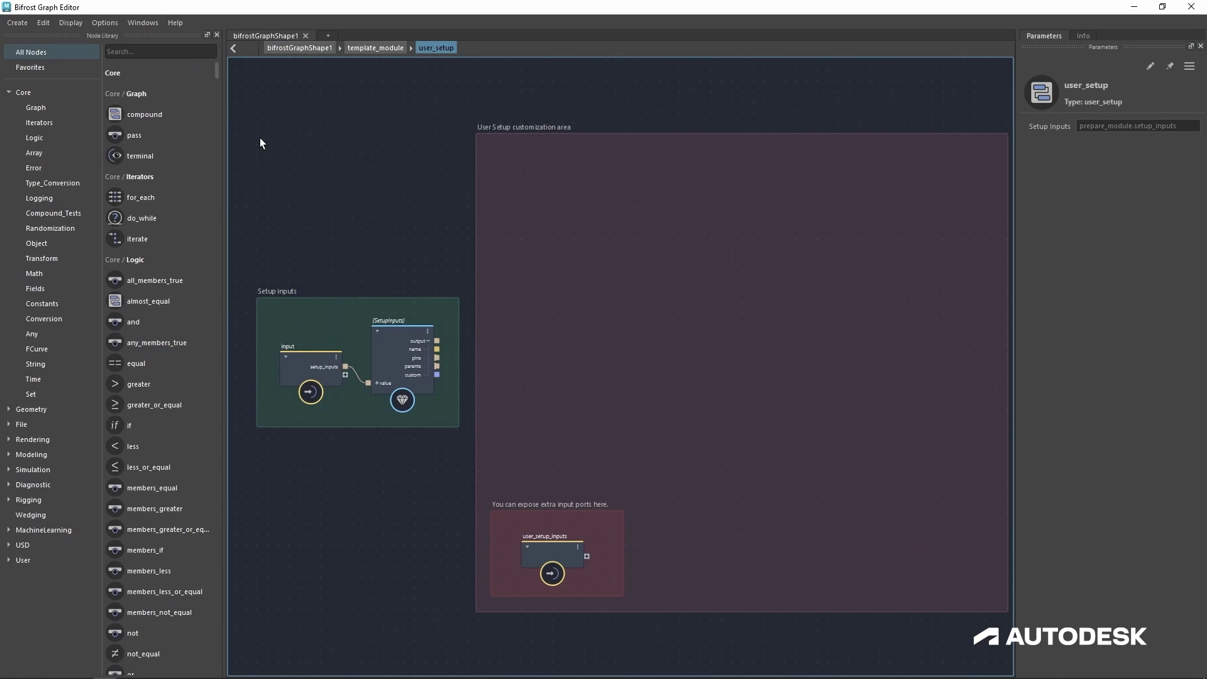
click(8, 500)
click(20, 514)
click(39, 515)
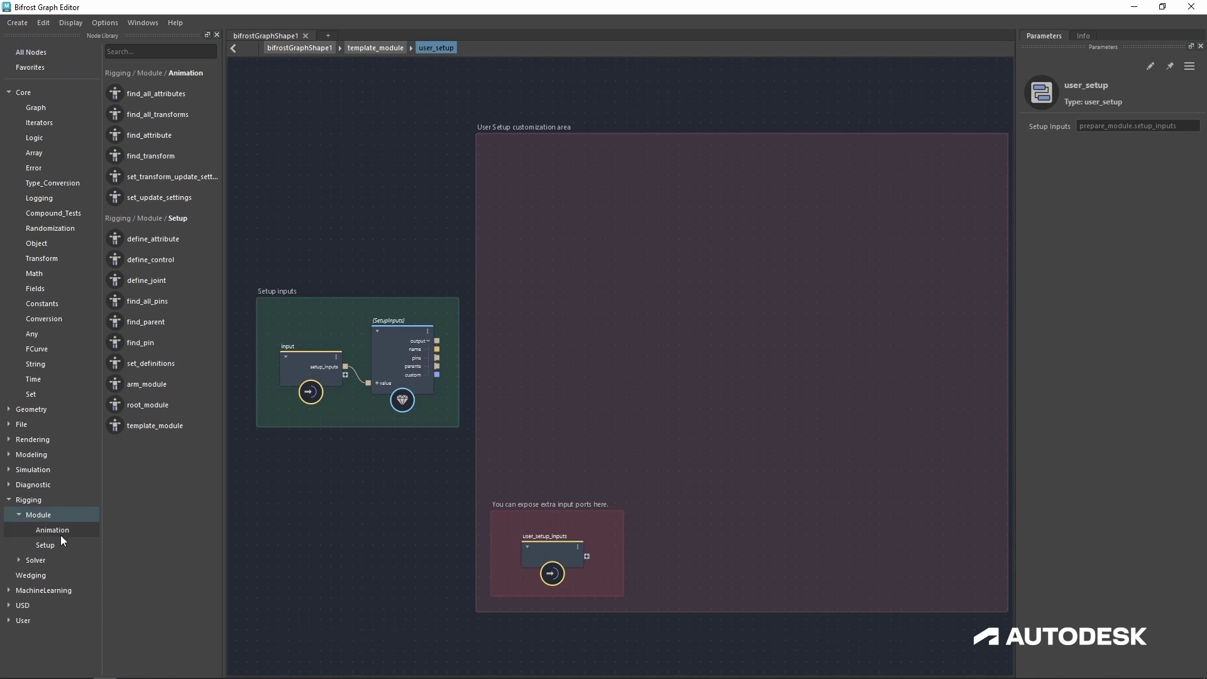
click(63, 546)
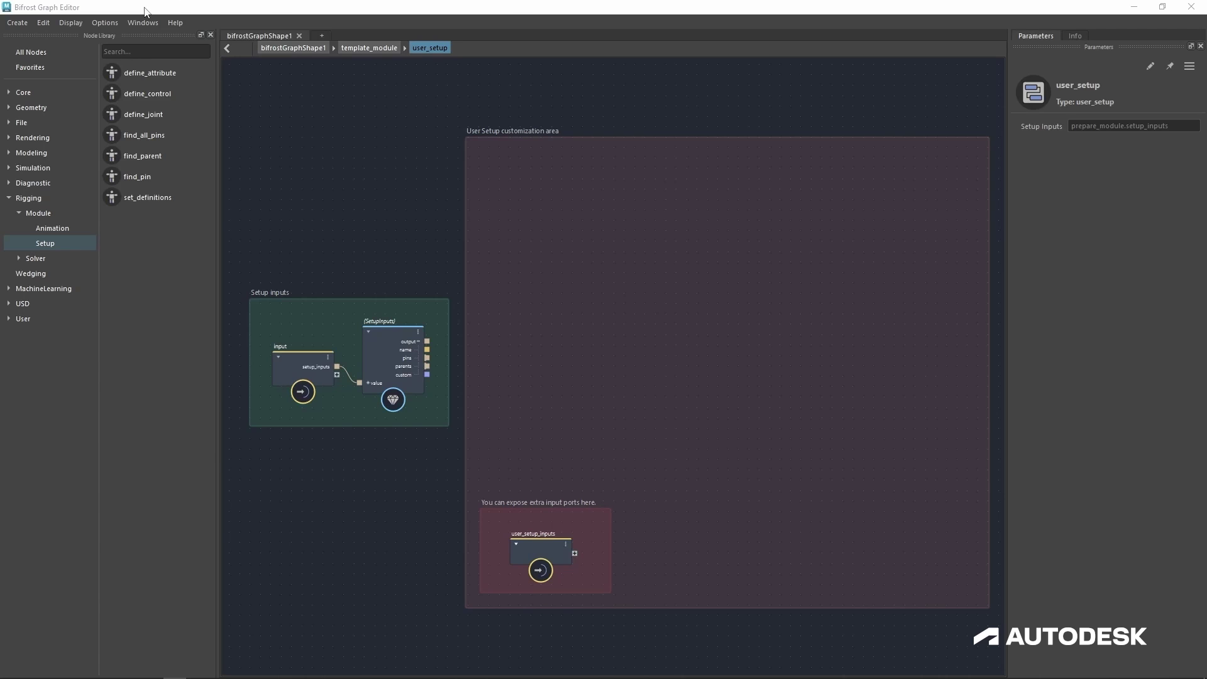
Place define_control above define_joint in the User Setup area and close the library.
drag(159, 95, 656, 163)
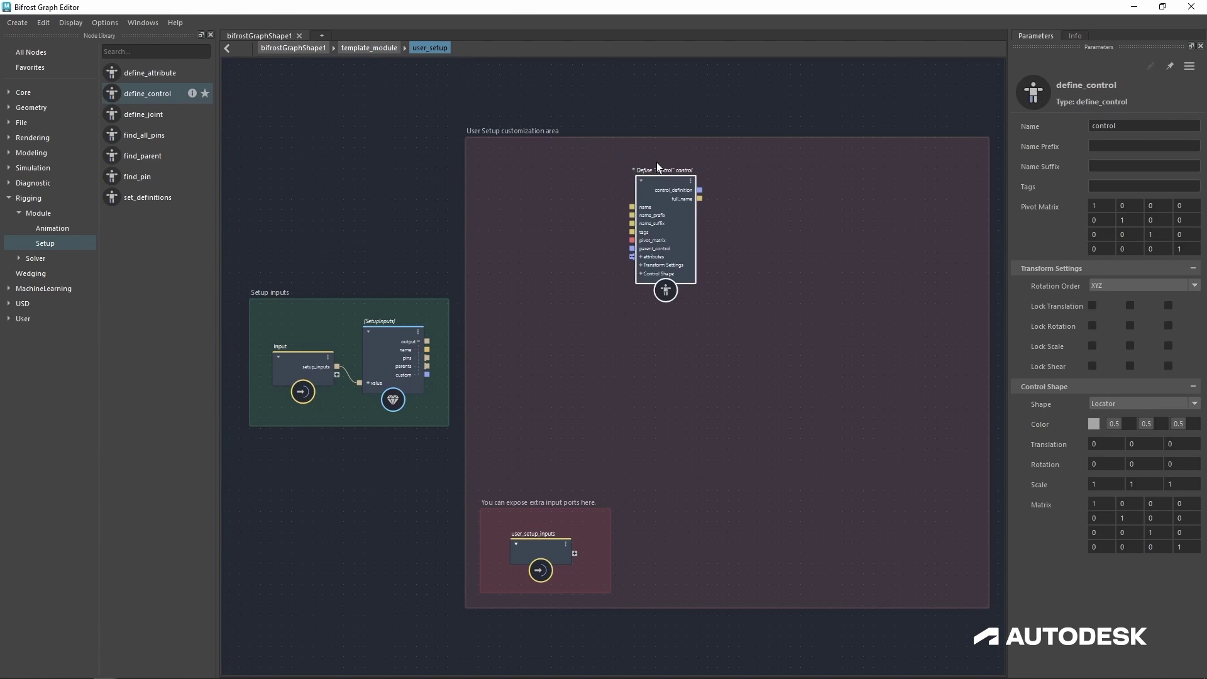
drag(147, 116, 662, 345)
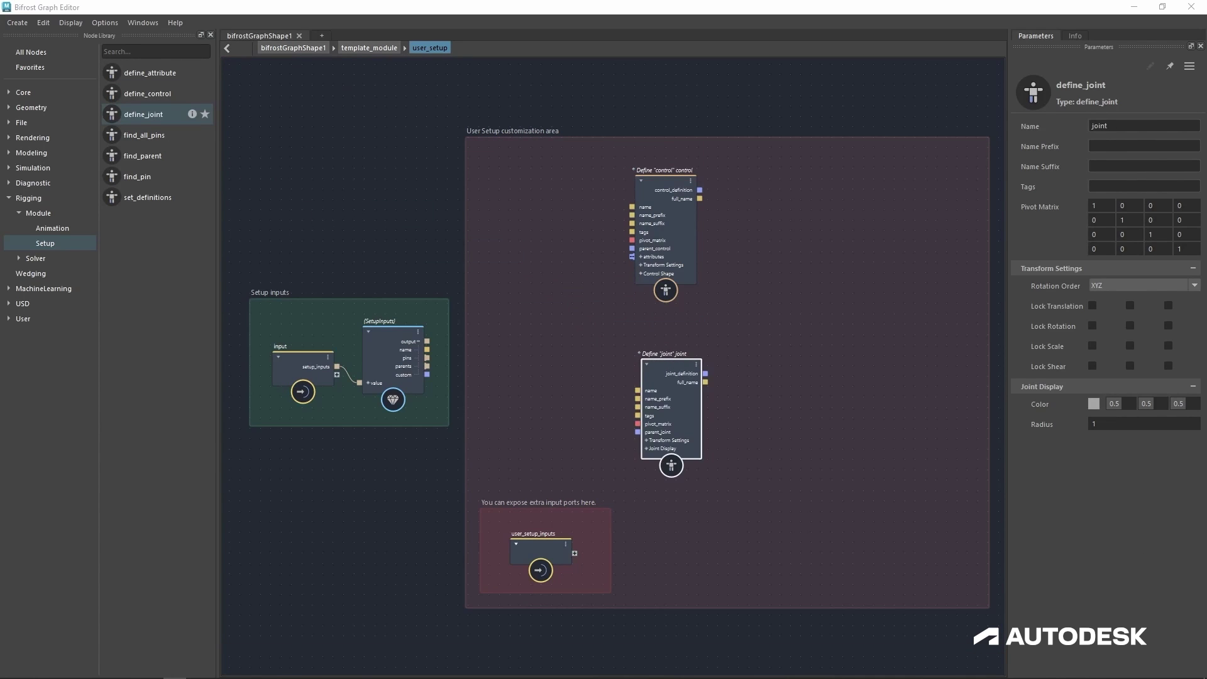
click(210, 34)
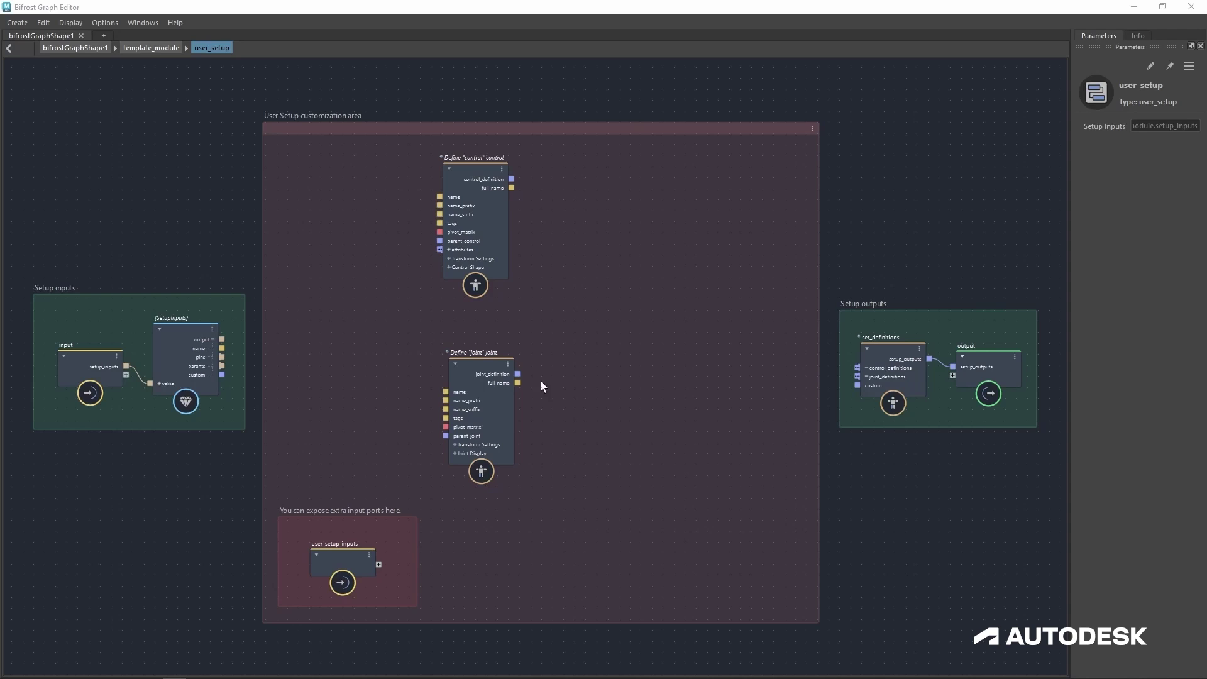
Set the define_control node's name to 'template'.
click(484, 168)
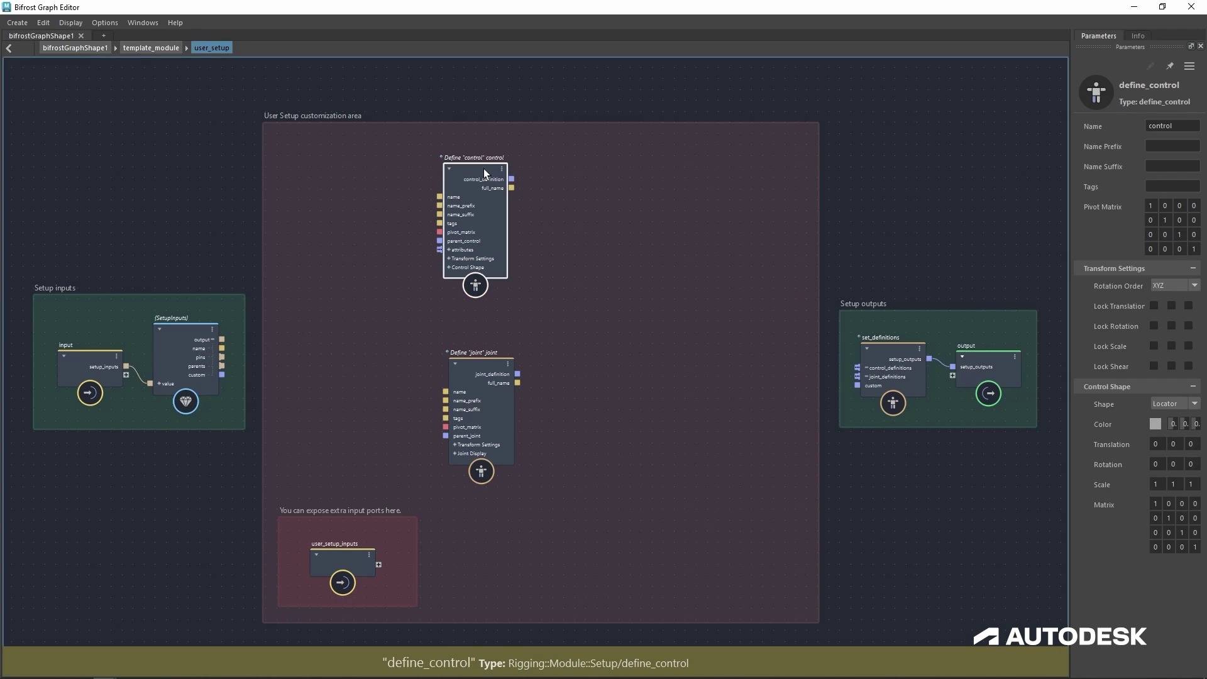
double_click(1165, 127)
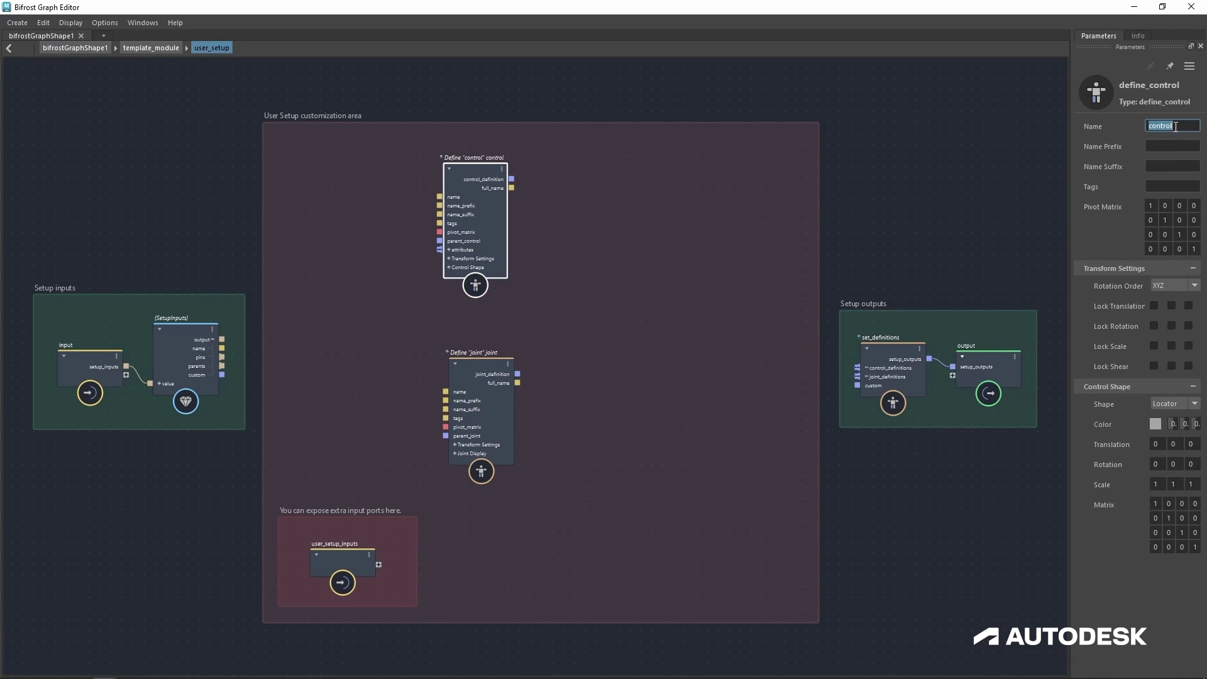
text(template)
key(Return)
Connect the SetupInputs name output to the name inputs of define_control and define_joint.
click(957, 191)
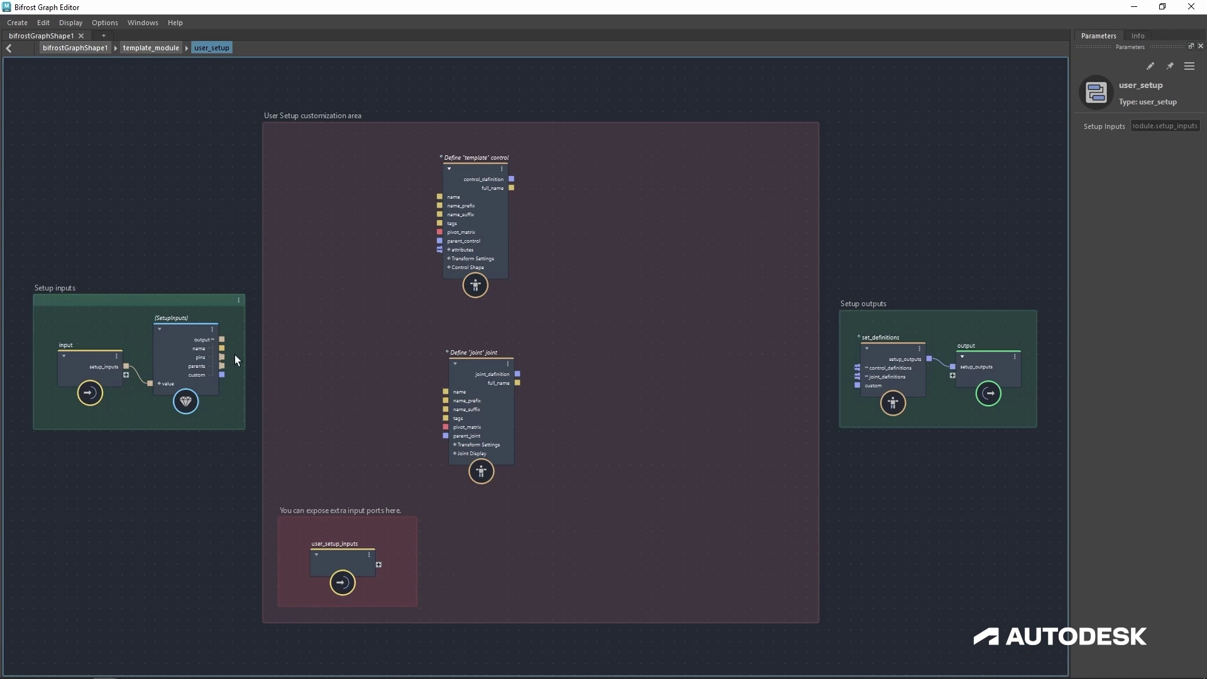
drag(224, 347, 439, 196)
drag(222, 349, 445, 390)
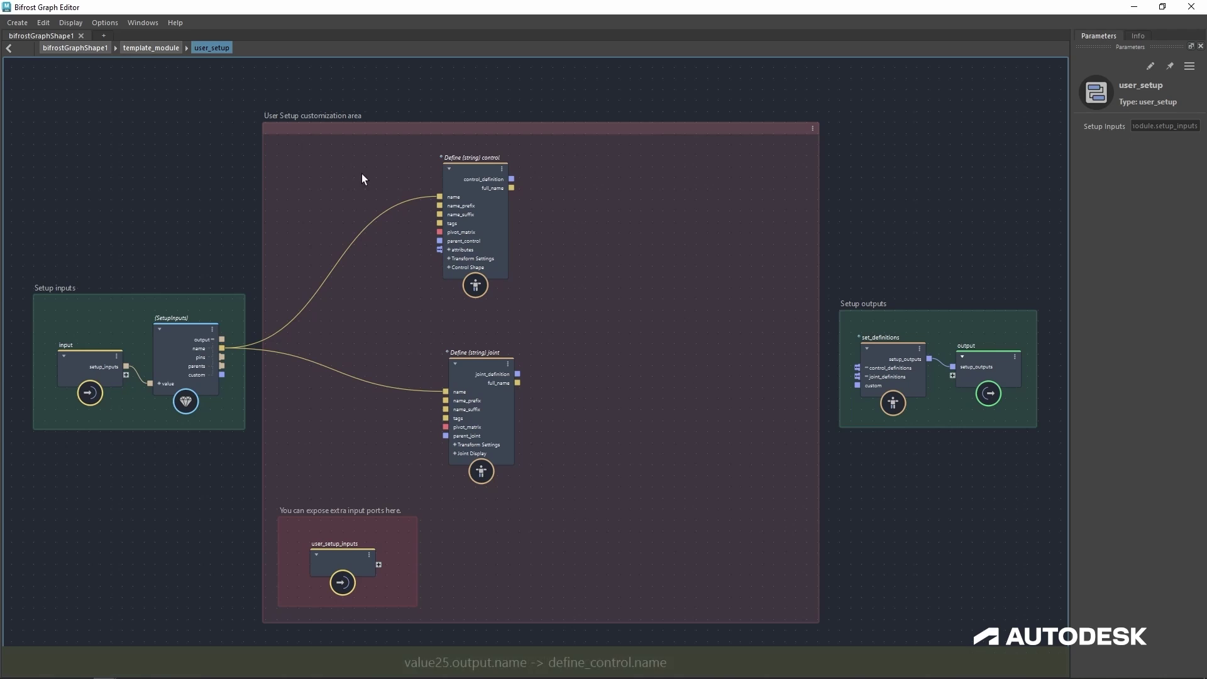
Go back to the bifrostGraphShape1 top level and rename the template module to 'test'.
click(165, 48)
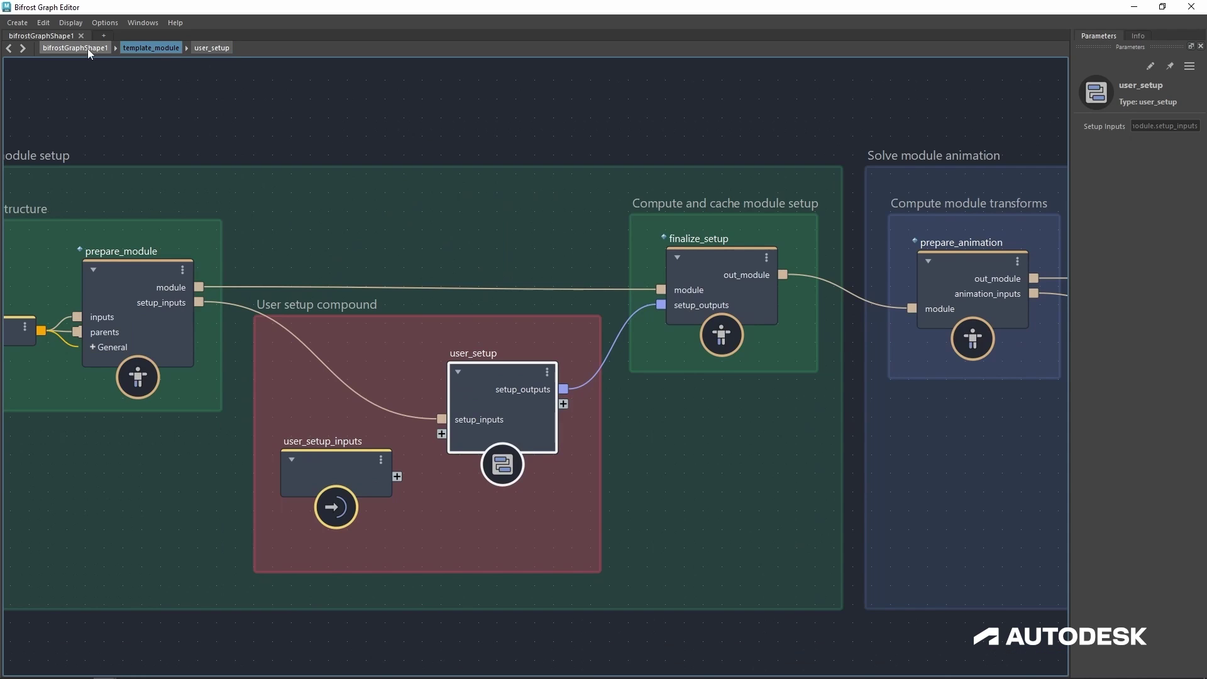
click(88, 48)
scroll(1167, 456, down, 2)
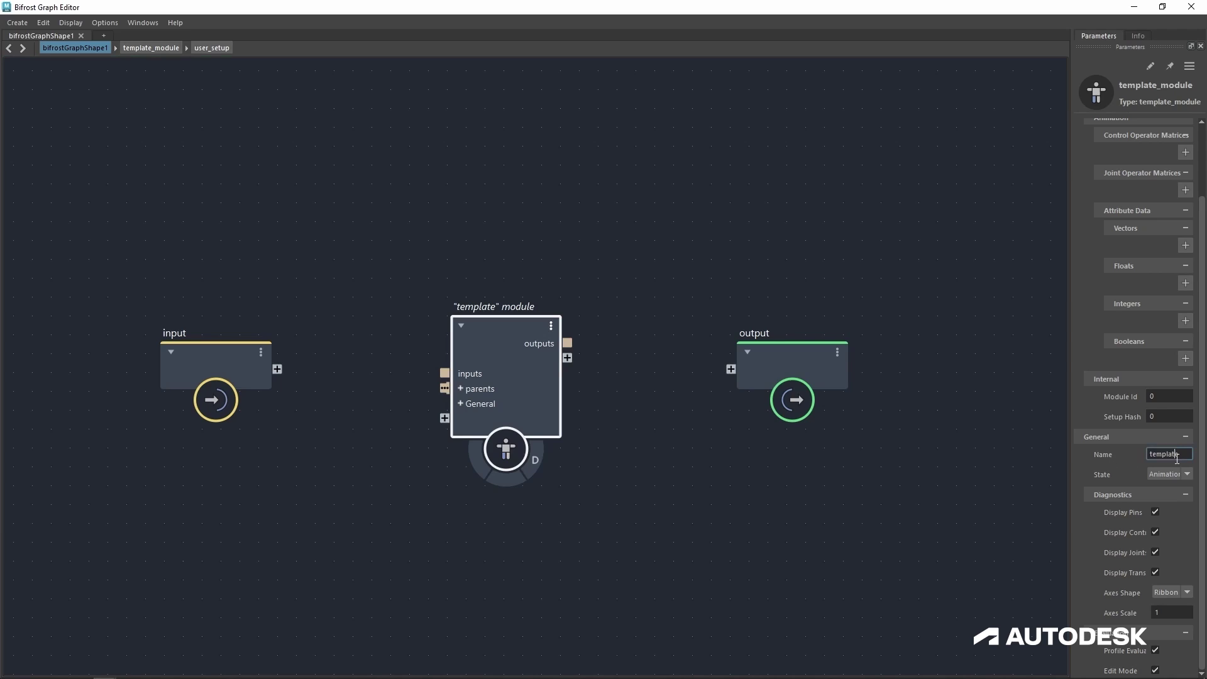
double_click(1176, 456)
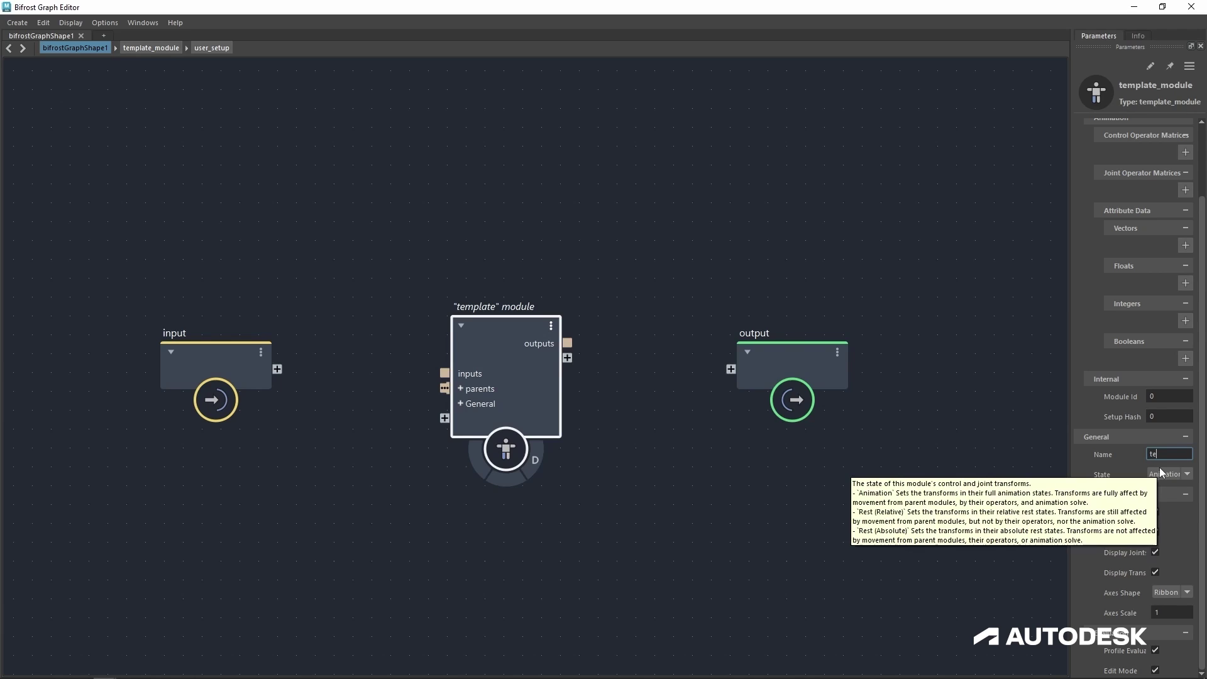
text(test)
key(Return)
click(272, 150)
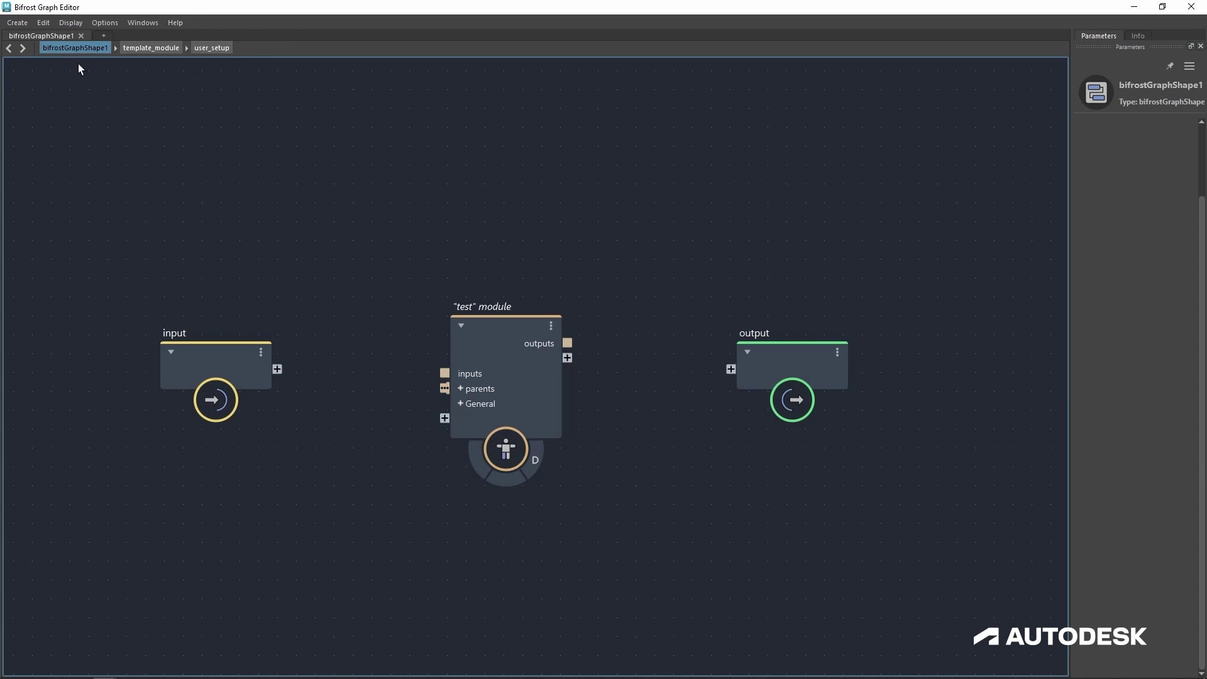
Enter user_setup and set the define_control Name Suffix to '_ctrl'.
click(212, 48)
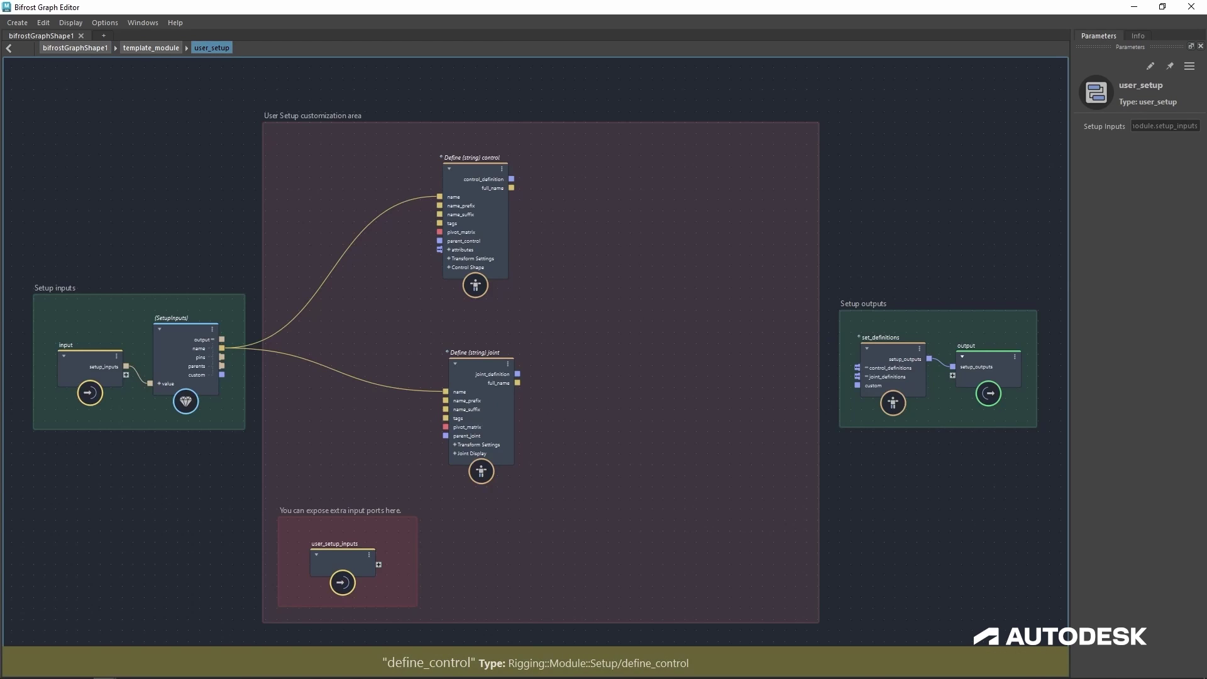
click(483, 168)
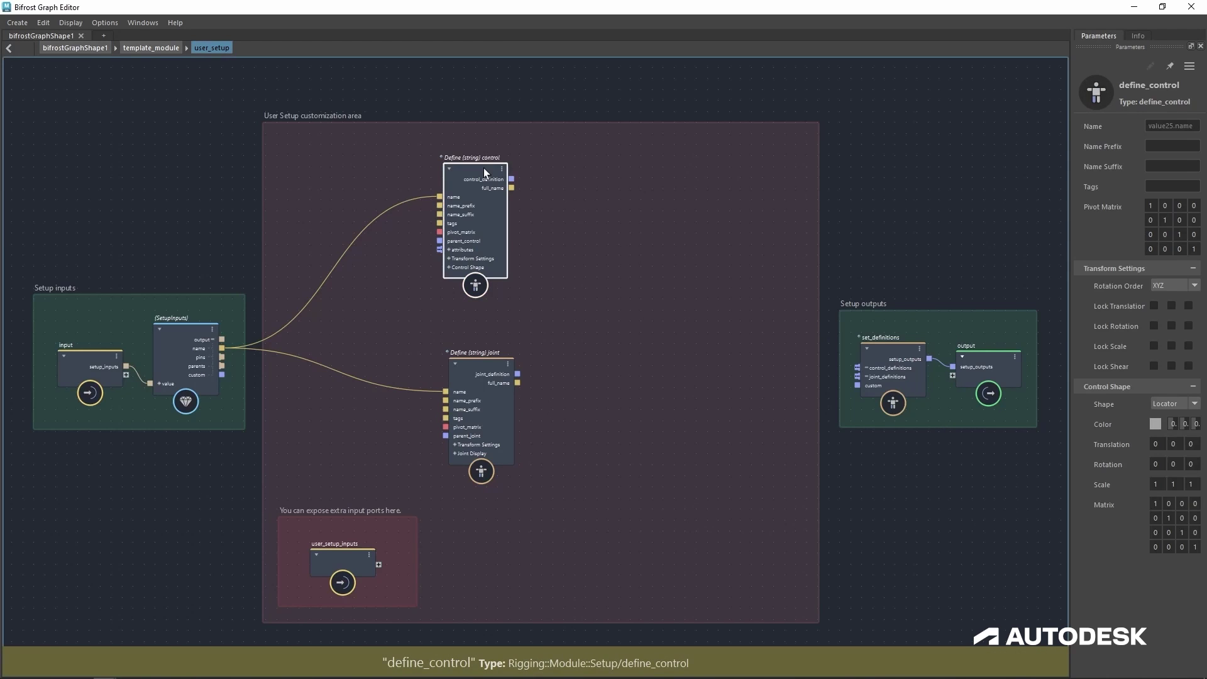
click(1187, 167)
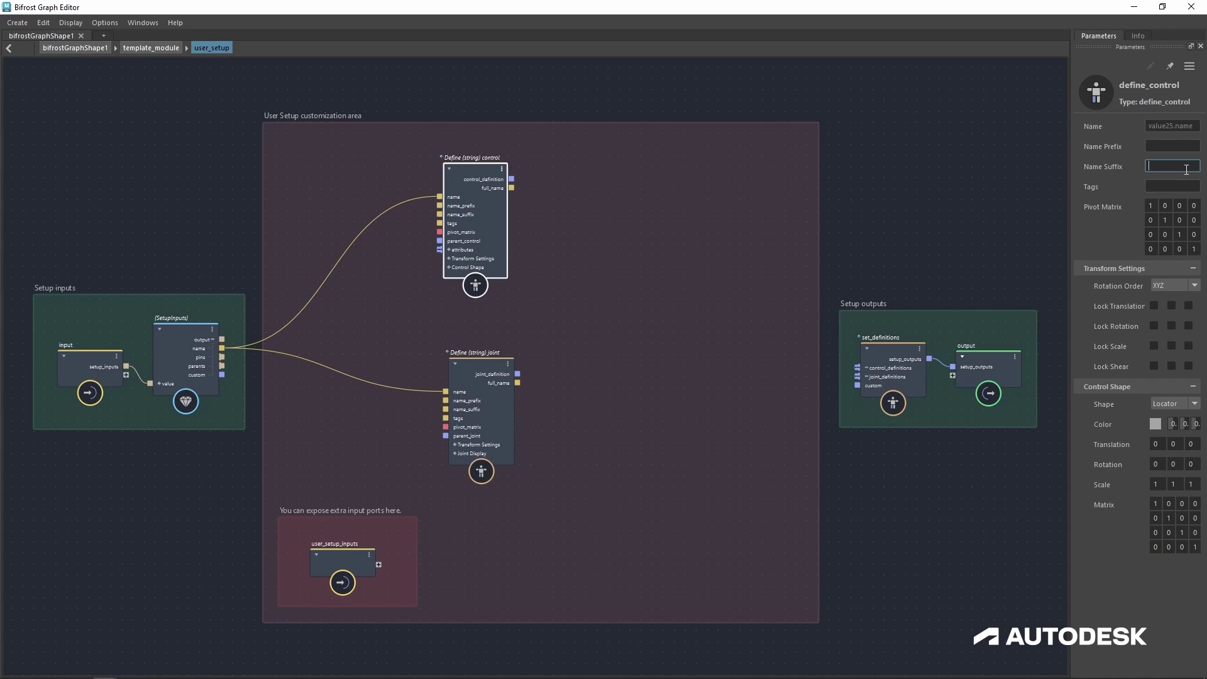
text(_ctrl)
Set the define_joint Name Suffix to '_jnt'.
click(480, 364)
click(1179, 166)
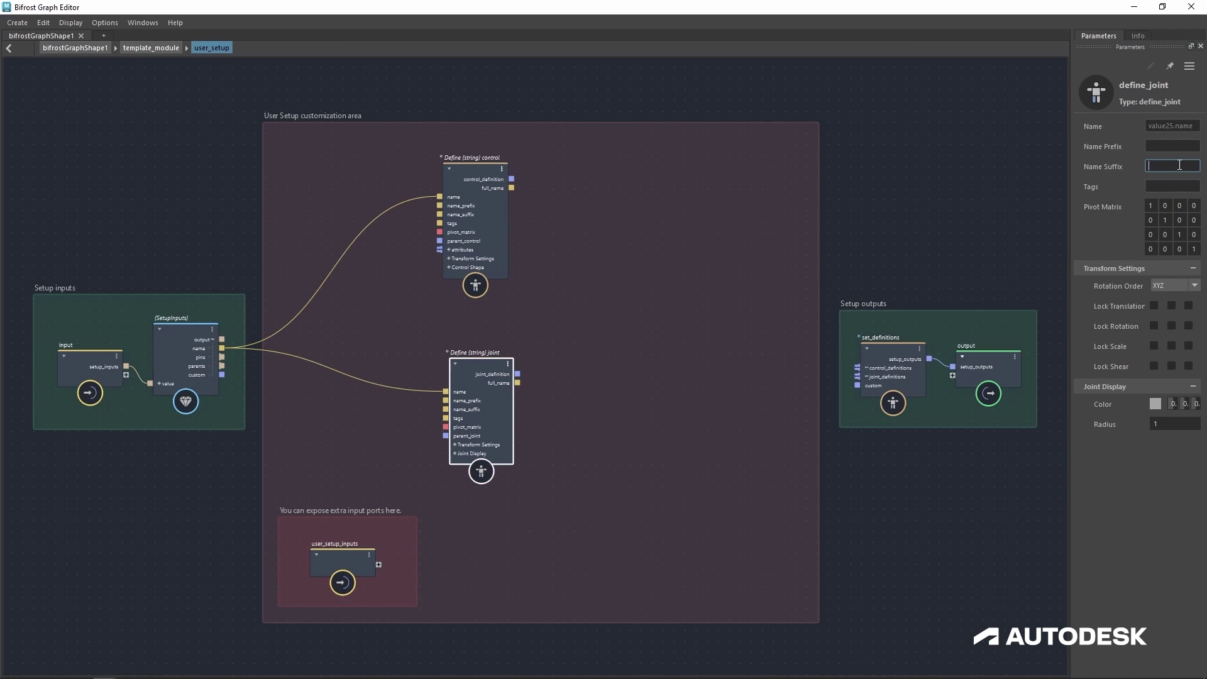
text(_jnt)
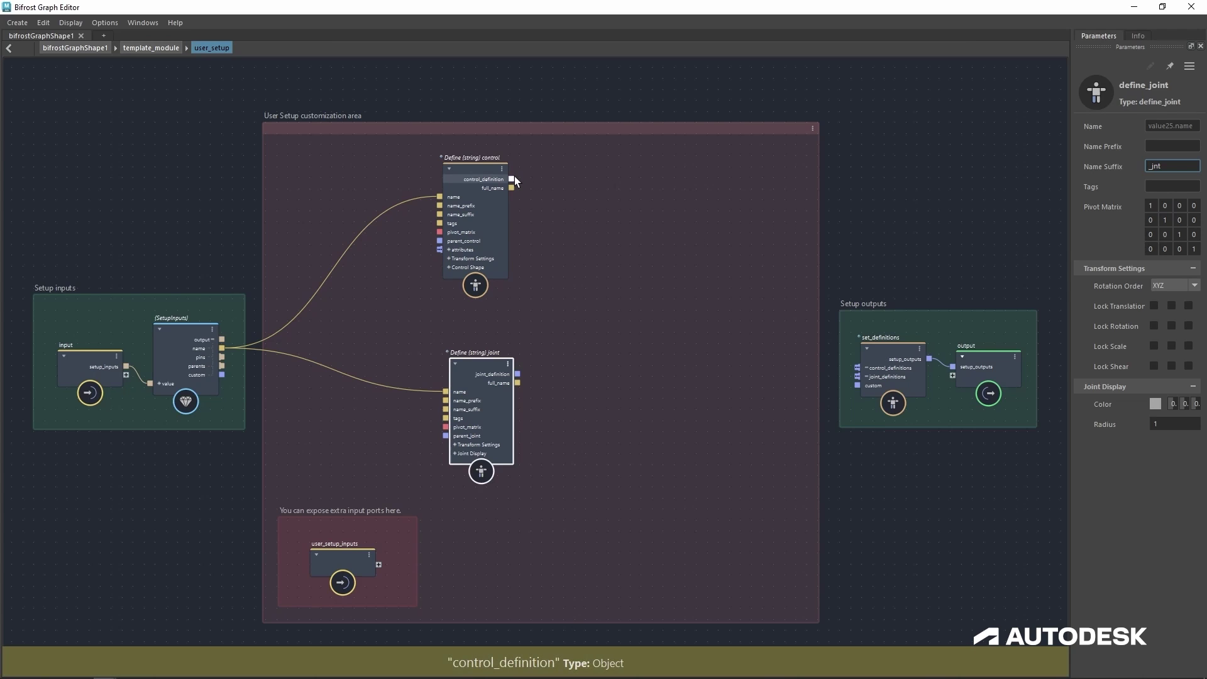
Connect control_definition and joint_definition into set_definitions, then dock the editor back into Maya.
drag(513, 178, 838, 372)
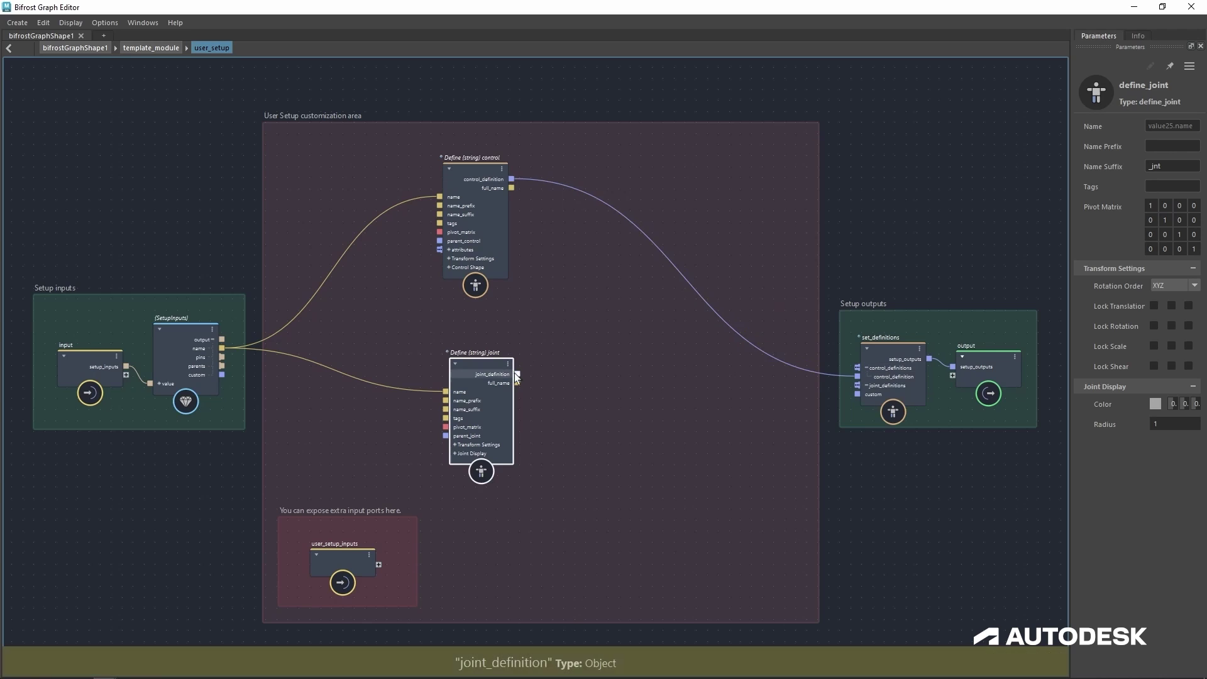
drag(515, 373, 856, 385)
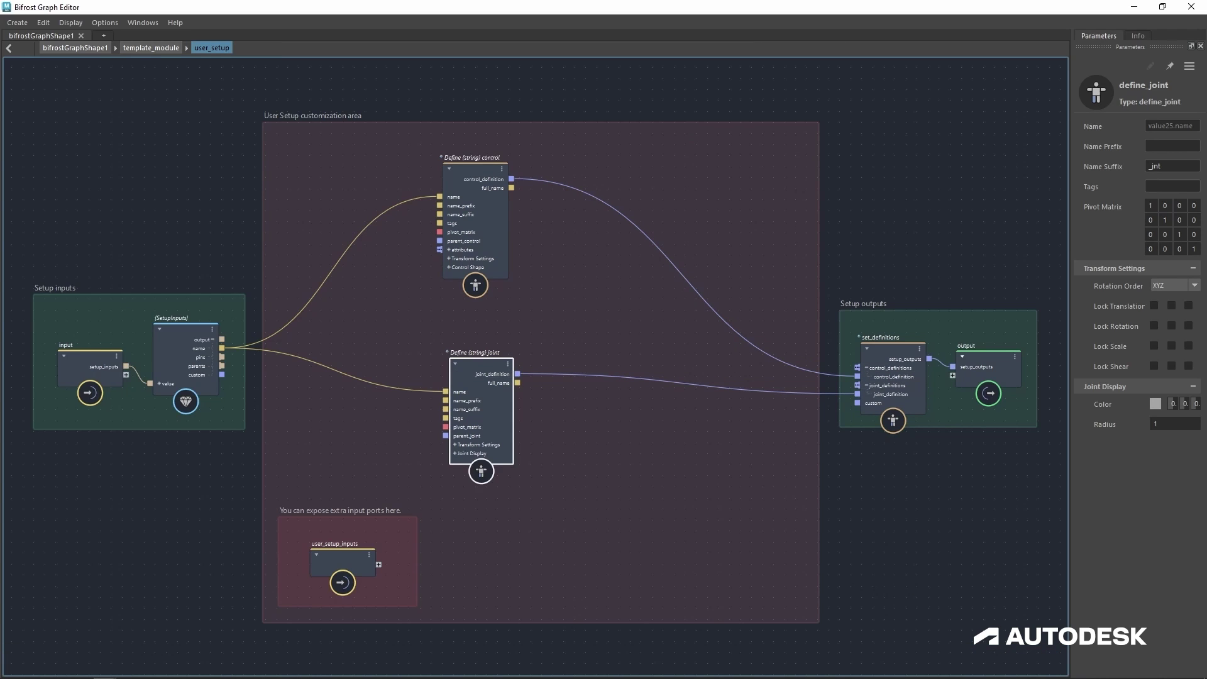
key(Escape)
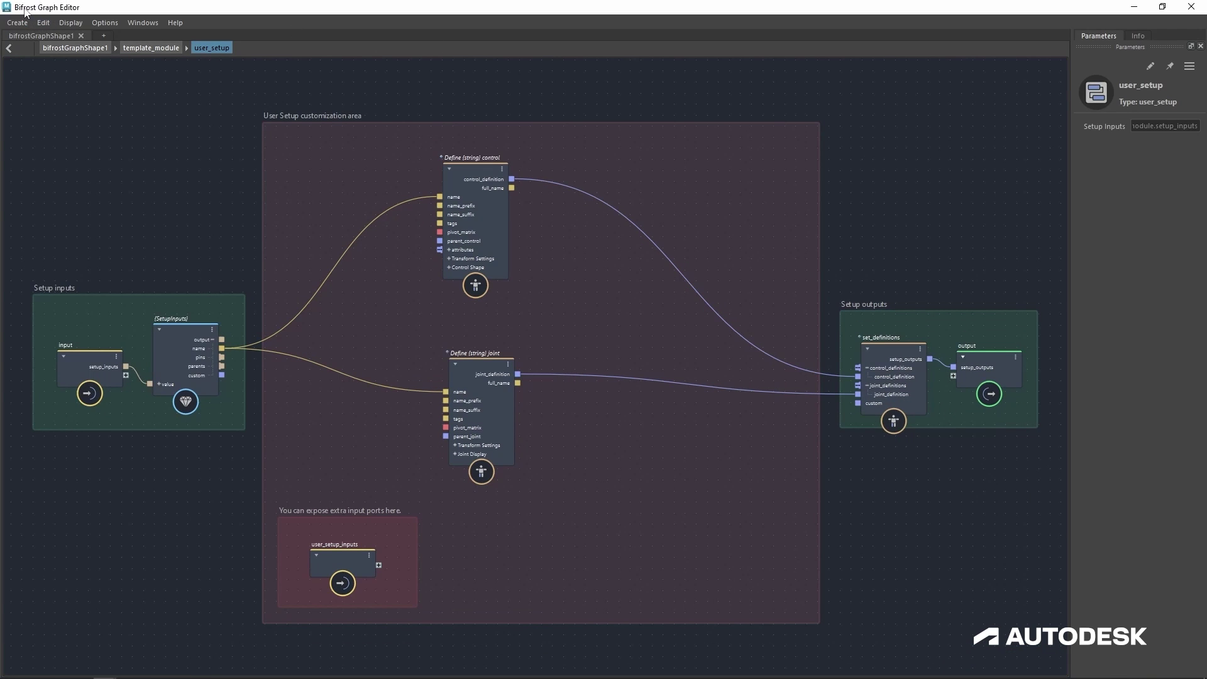
drag(25, 11, 29, 288)
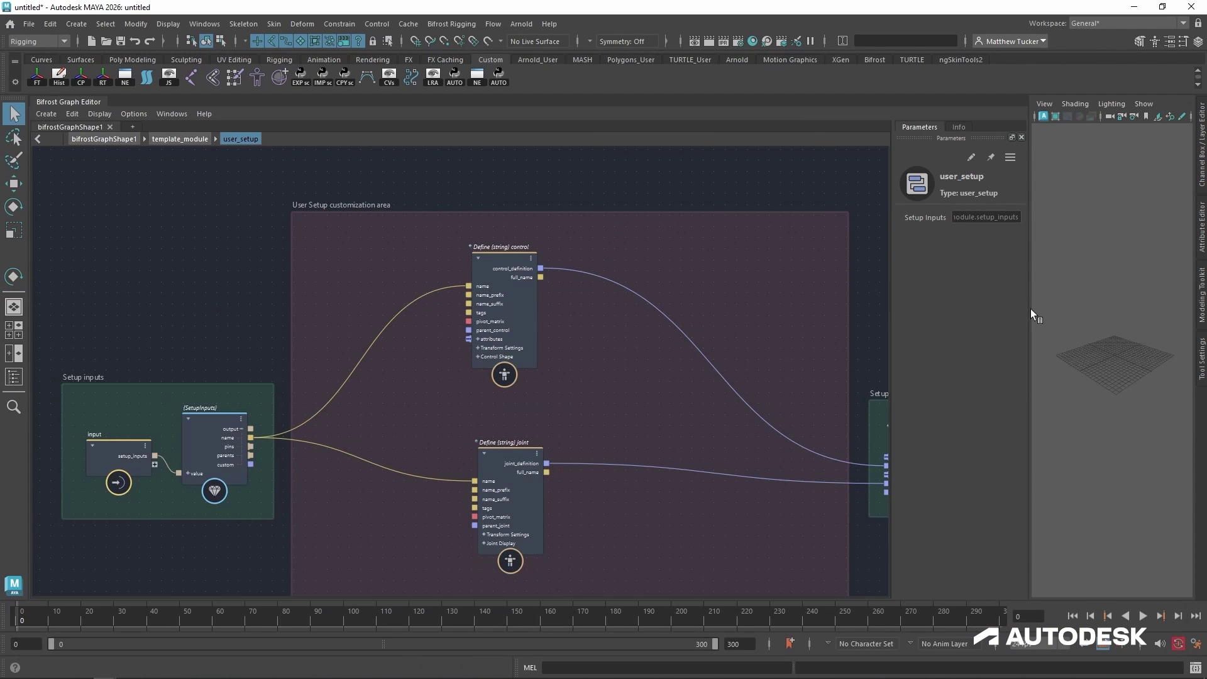
At the top level, connect the input node into the test module and its outputs to the output node.
drag(1030, 308, 746, 314)
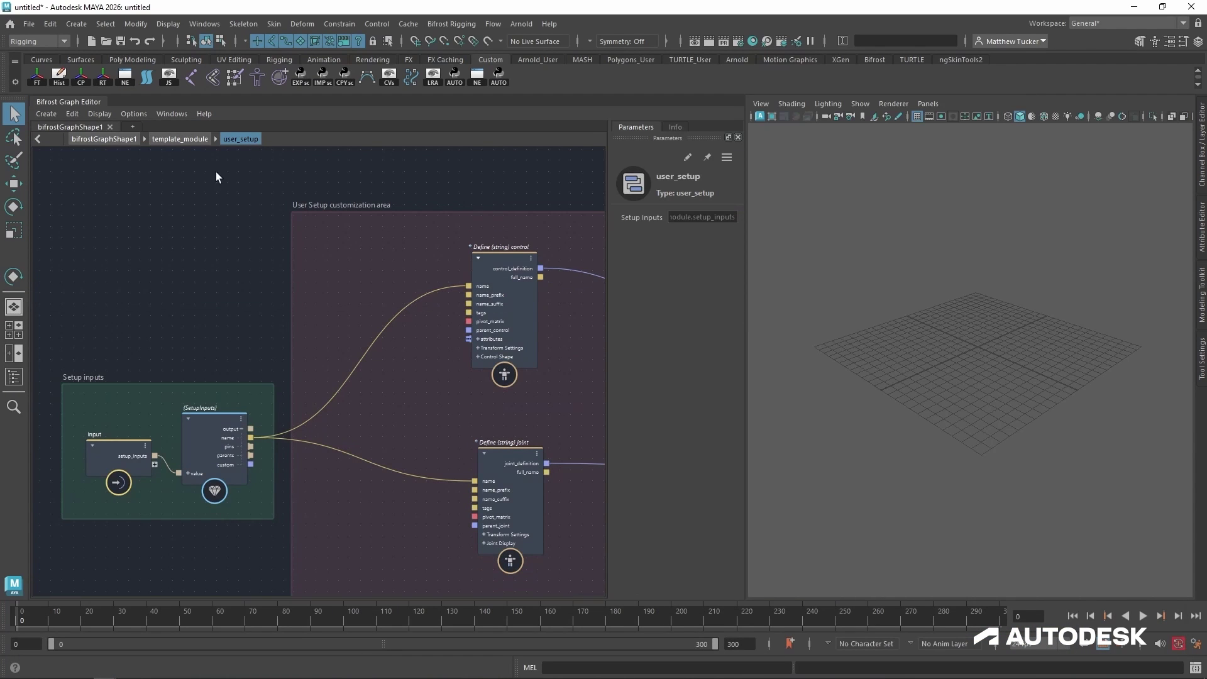
click(111, 139)
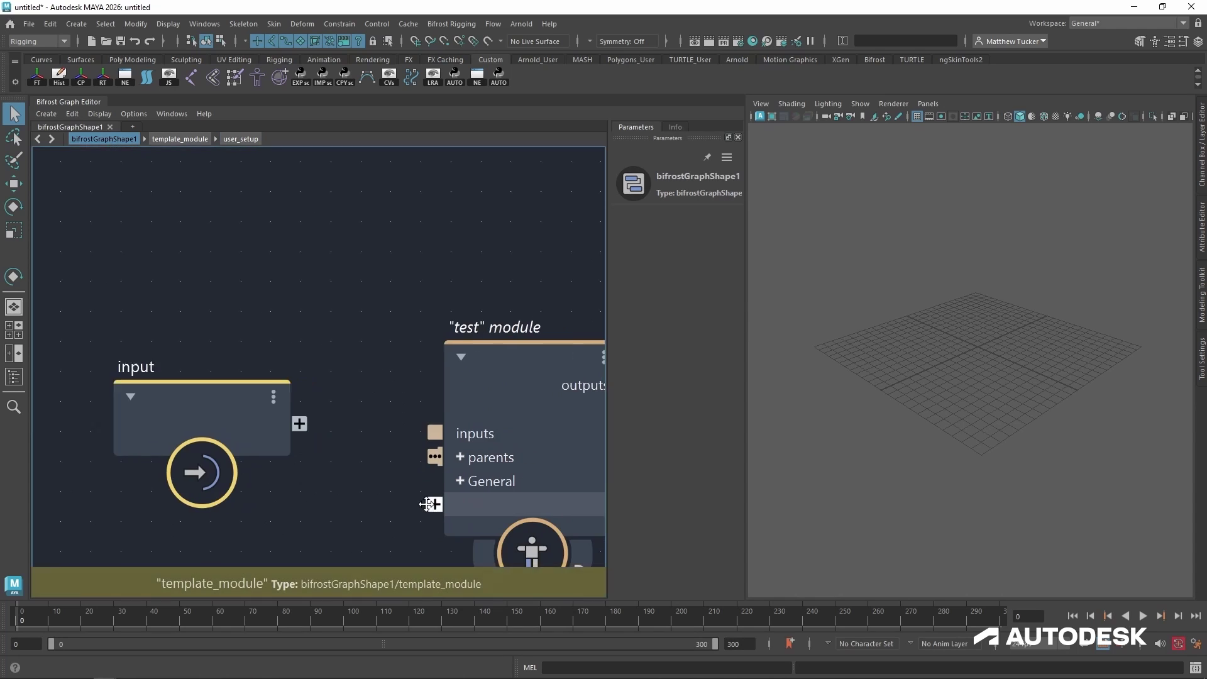
scroll(216, 427, down, 5)
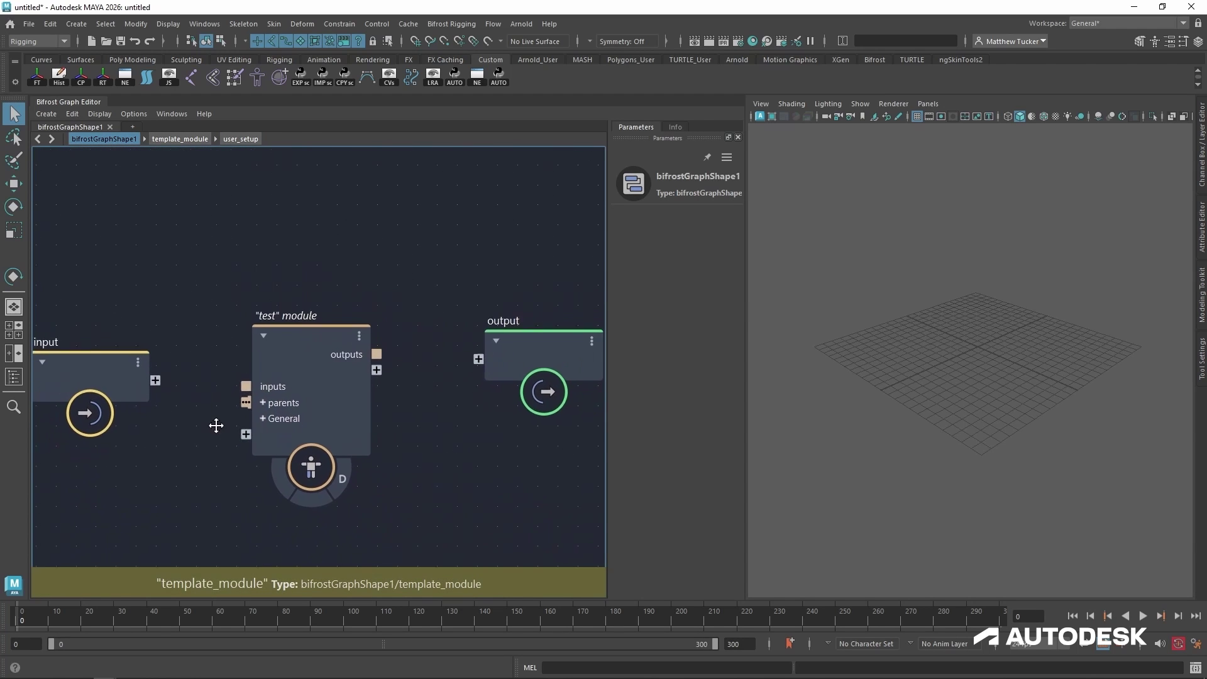
middle_drag(216, 425, 230, 412)
drag(259, 372, 167, 366)
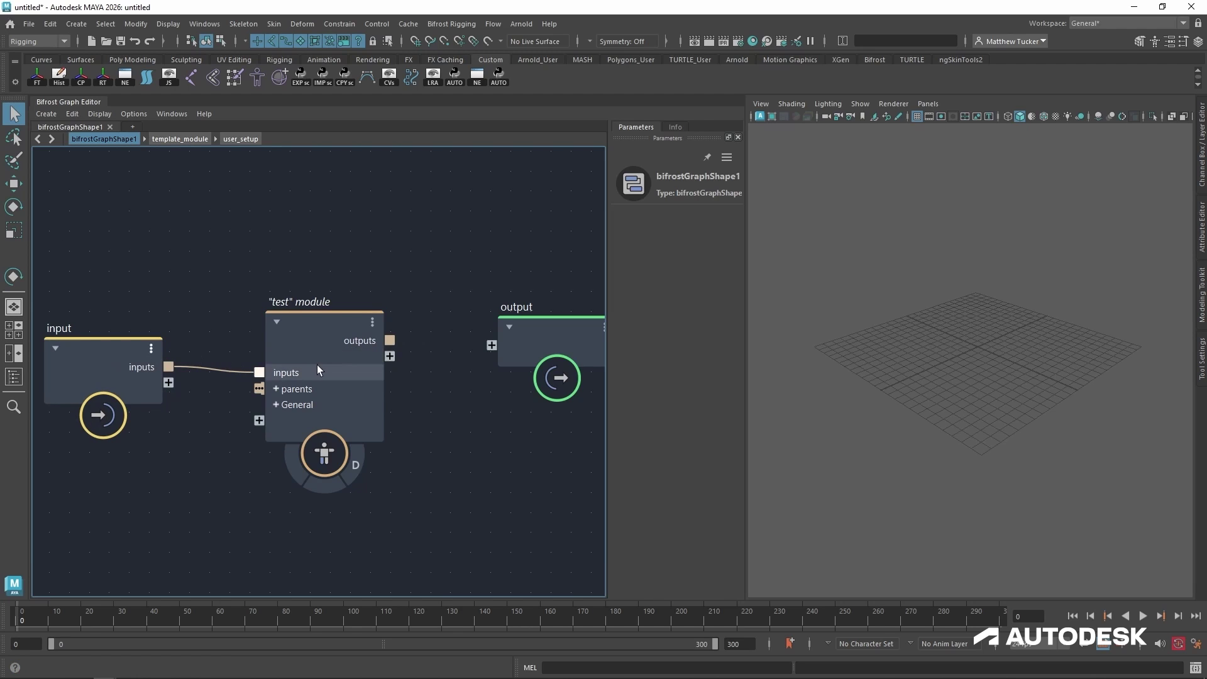
drag(389, 340, 507, 345)
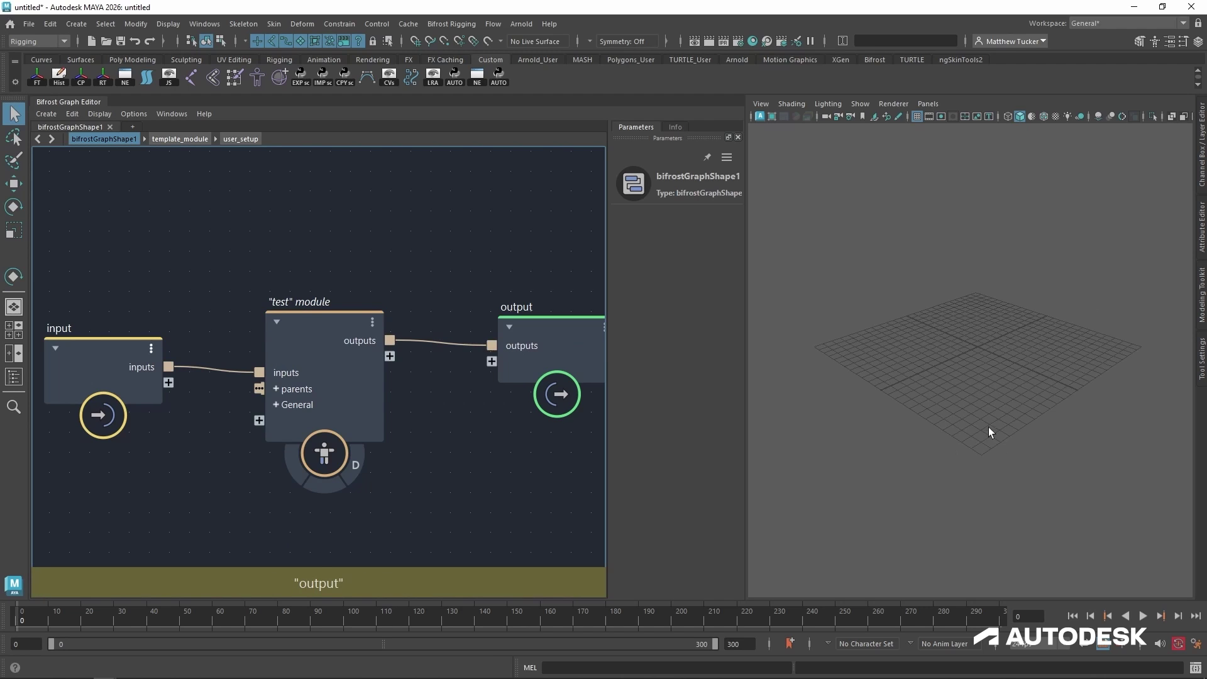
Create a rig named bifrostRig with Create Rig From Modules, then make the viewport active.
click(454, 24)
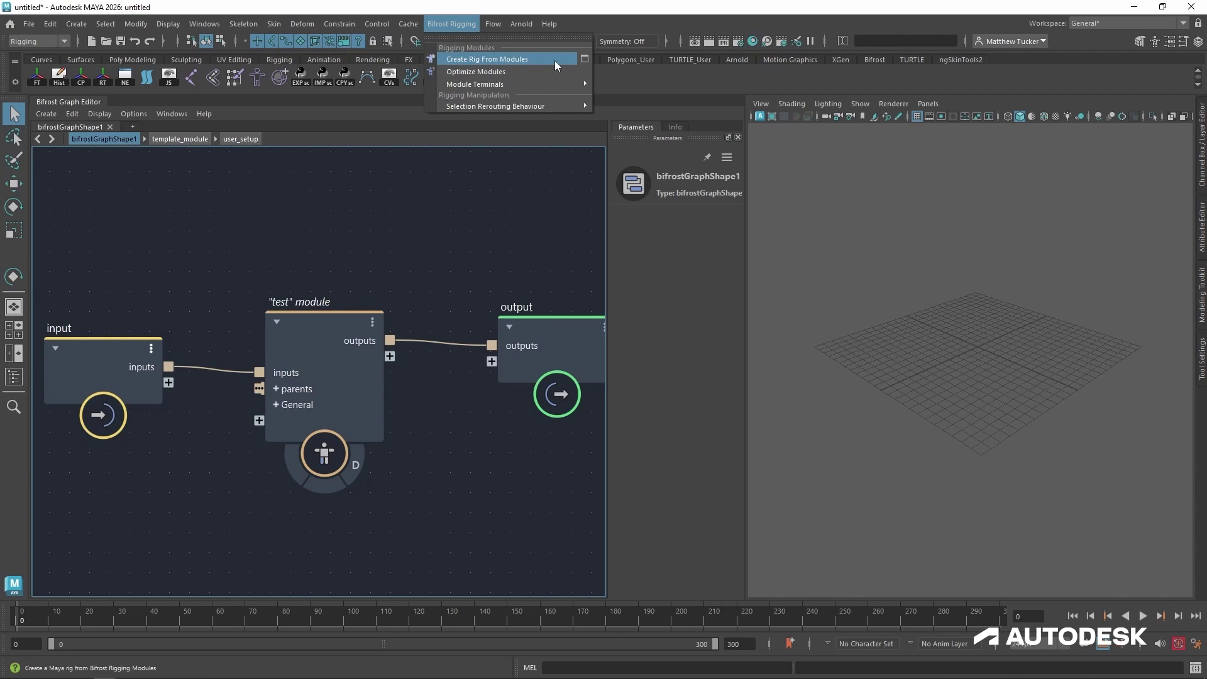
click(583, 59)
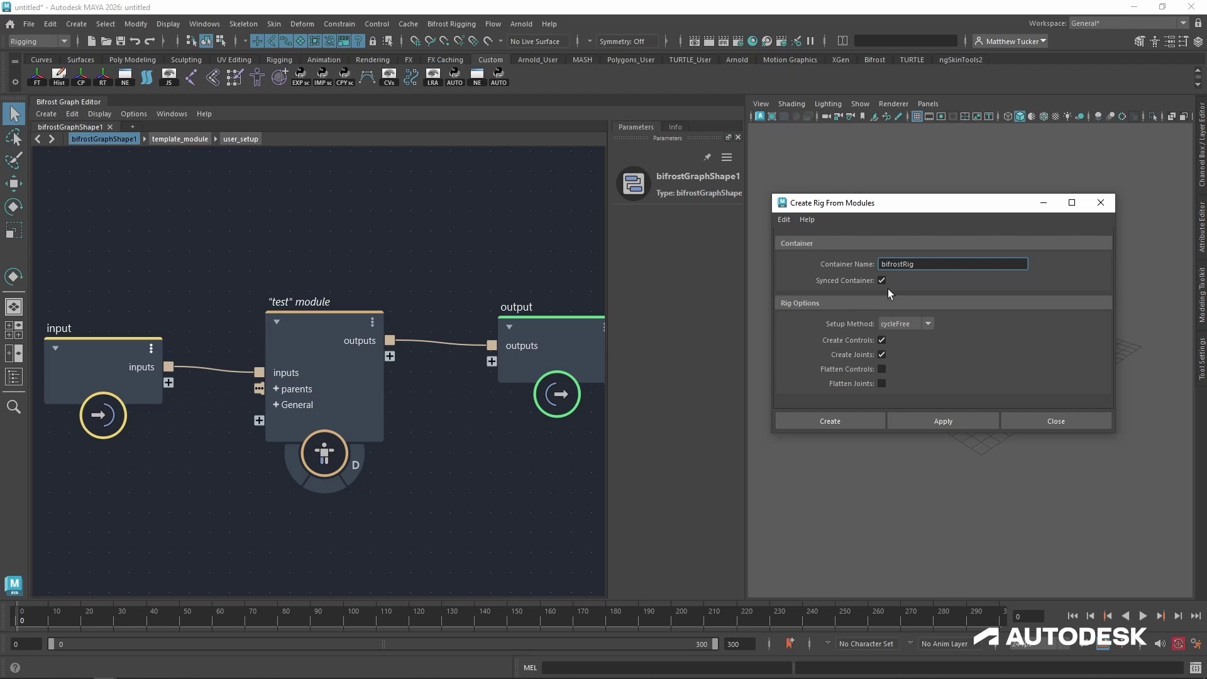
click(865, 421)
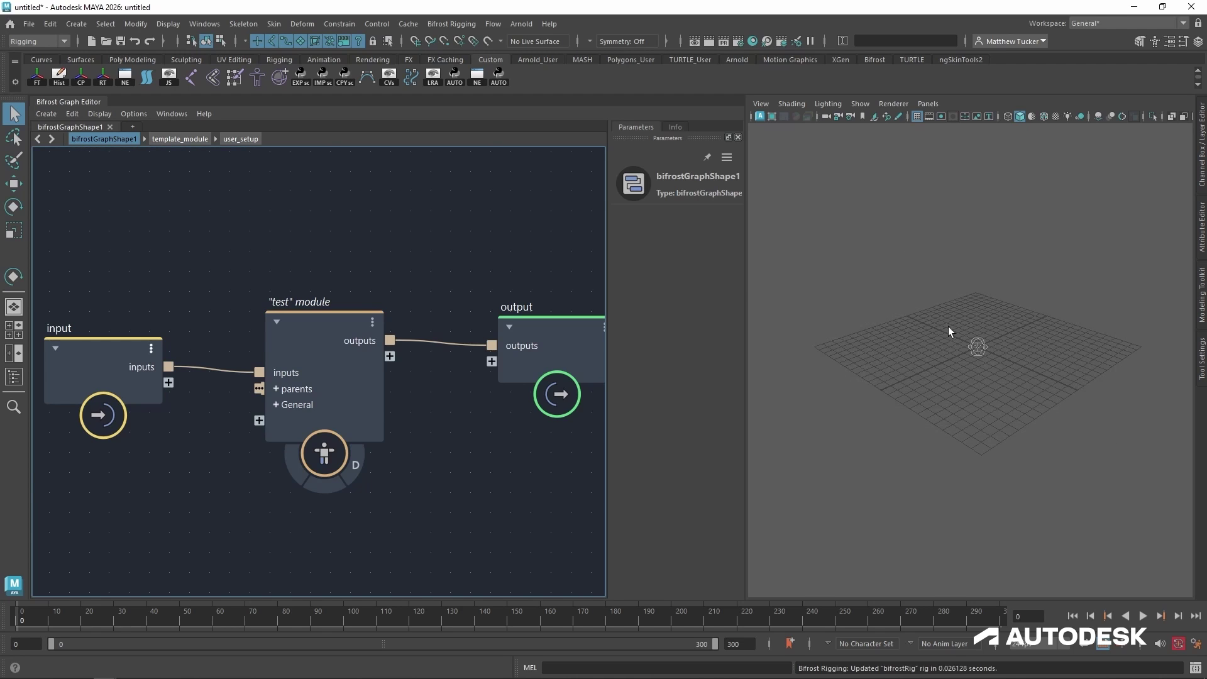
click(978, 361)
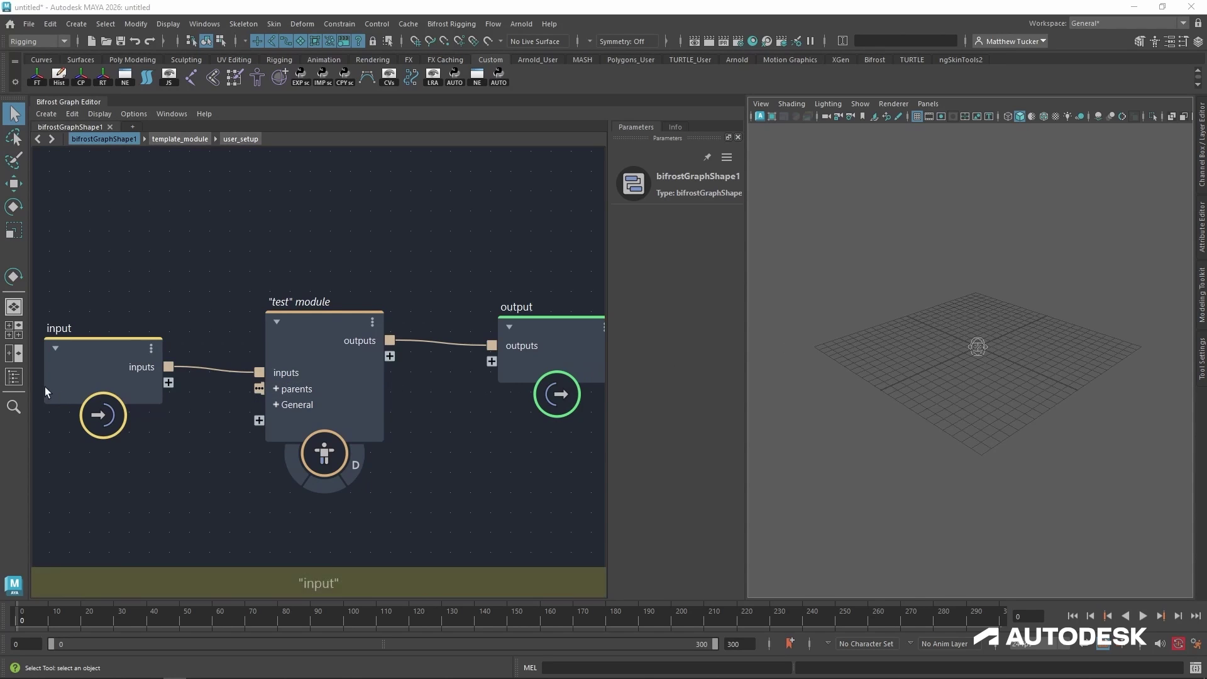
Show the Outliner and expand bifrostRig's controls and joints groups to reveal test_ctrl and test_jnt.
click(14, 377)
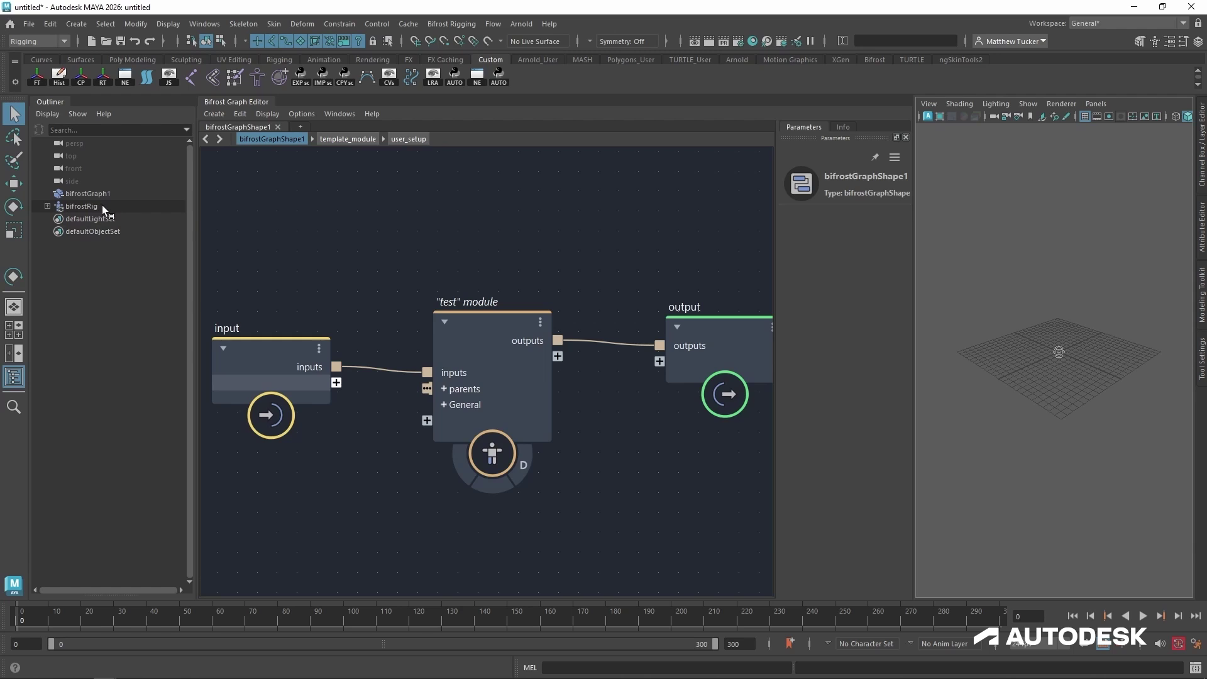
click(49, 206)
click(54, 231)
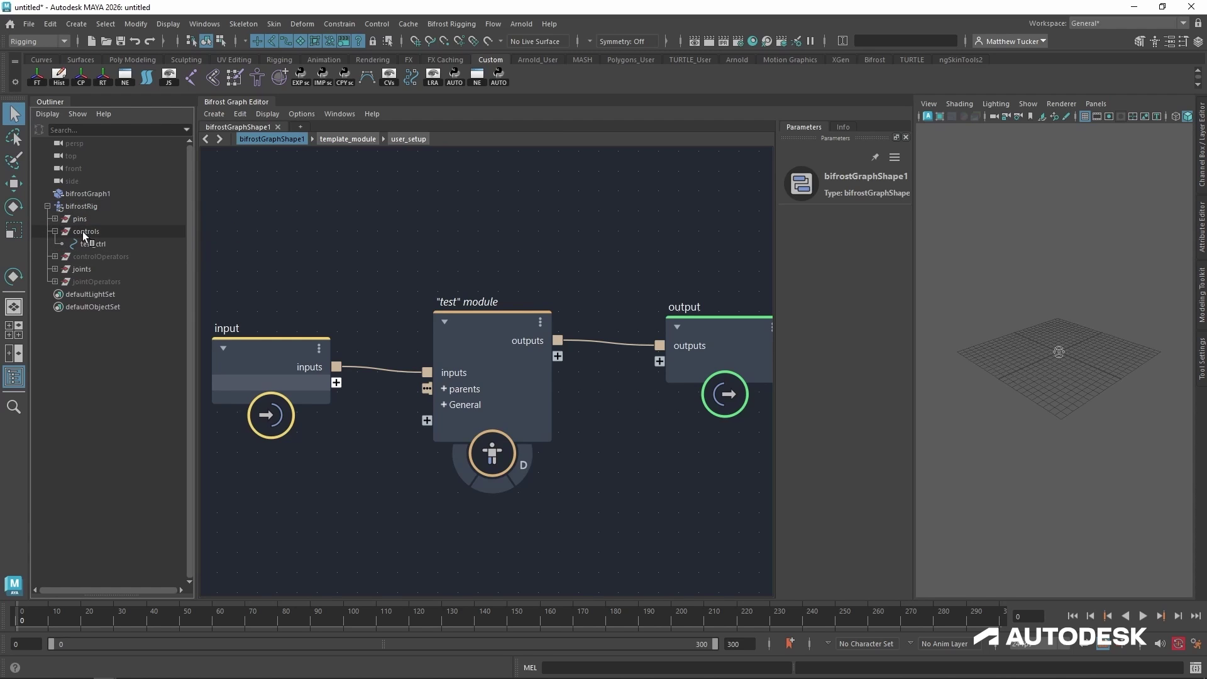
click(55, 269)
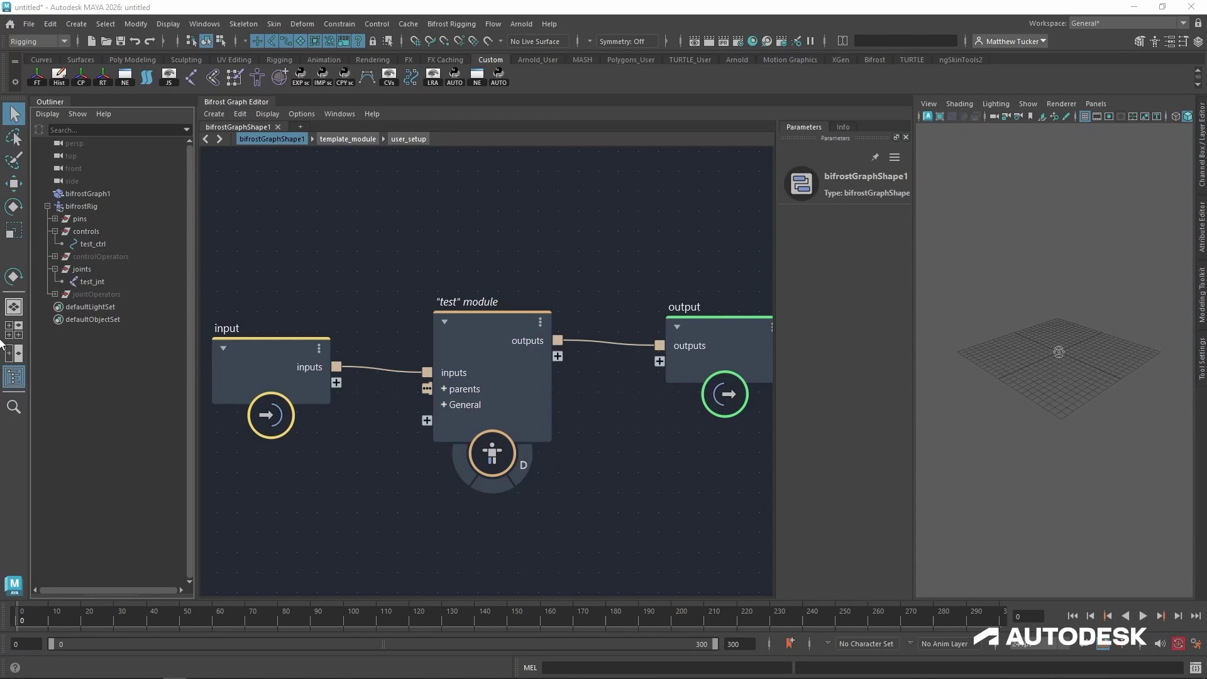
Hide the Outliner and select the Define control node inside the user_setup compound.
click(14, 379)
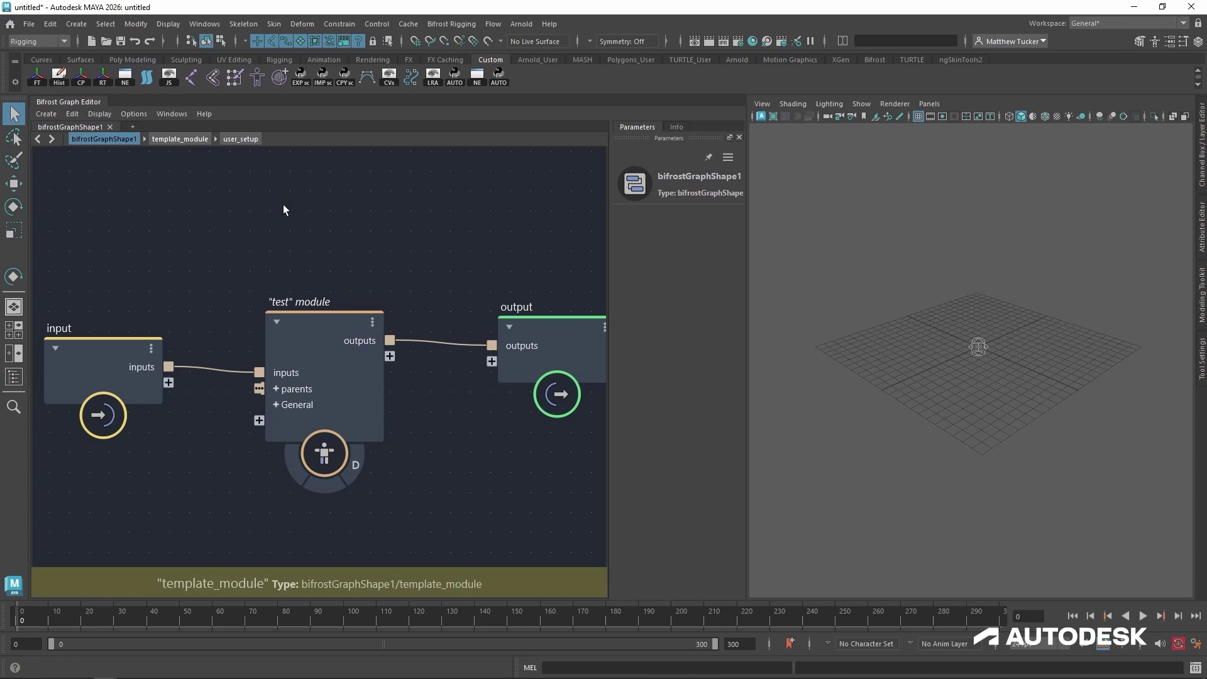
click(247, 139)
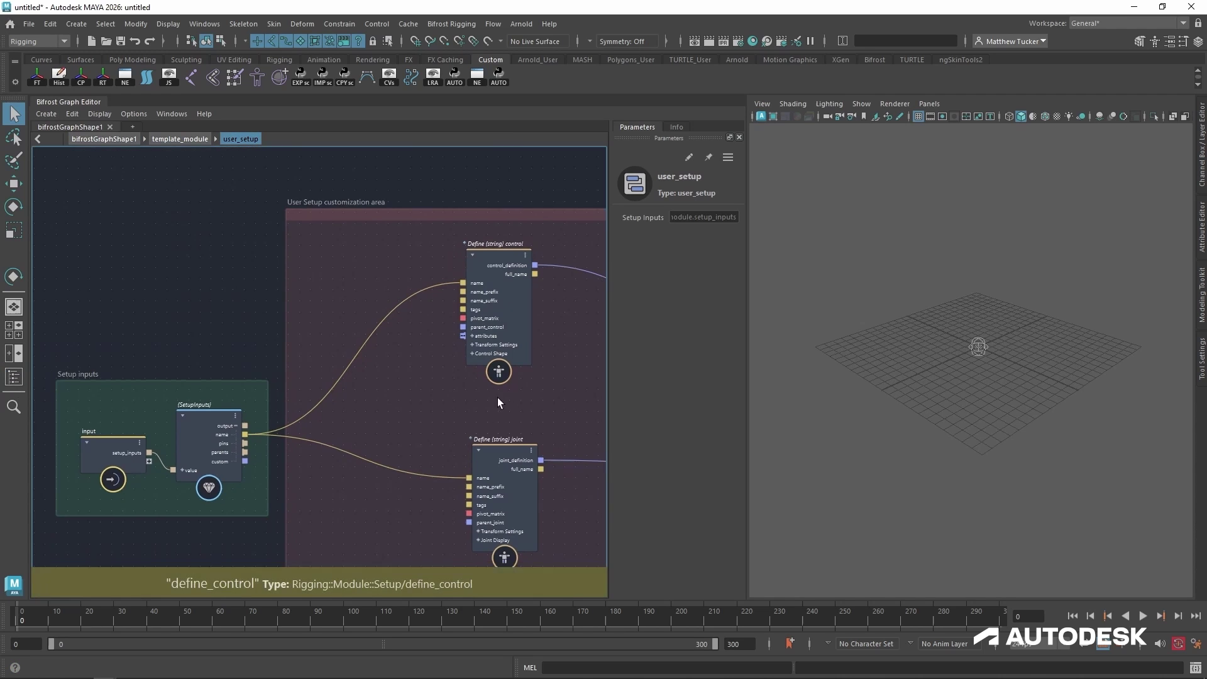
scroll(496, 397, up, 3)
click(377, 362)
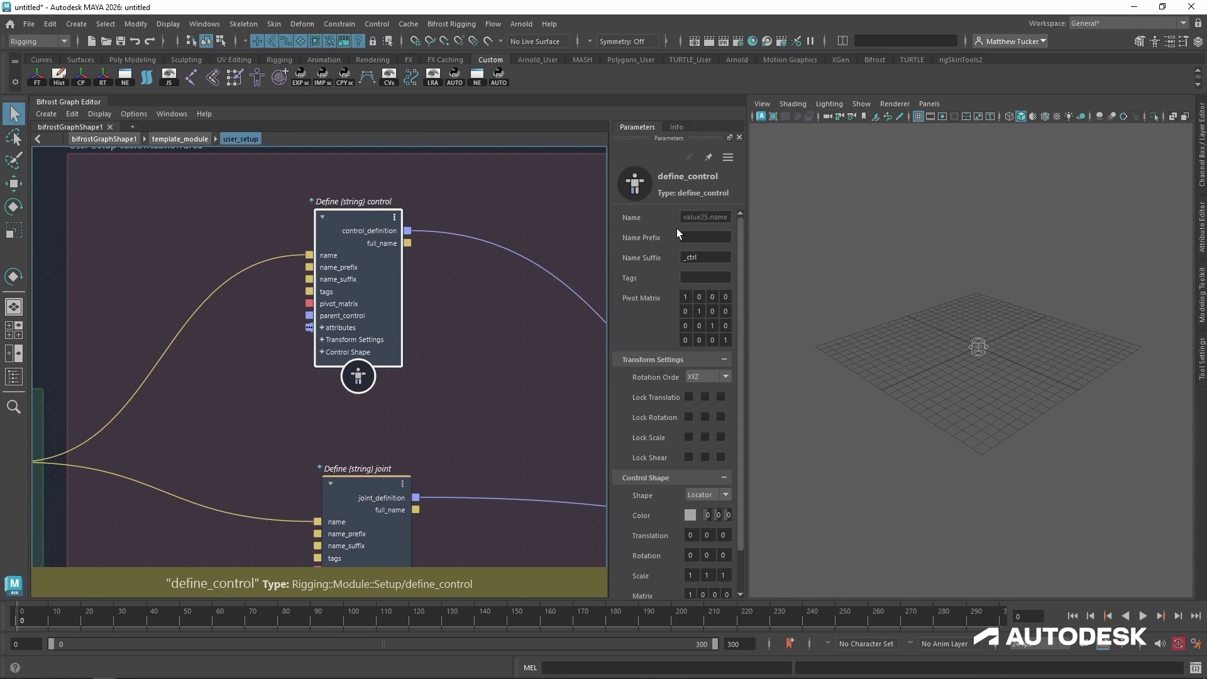
scroll(658, 416, down, 2)
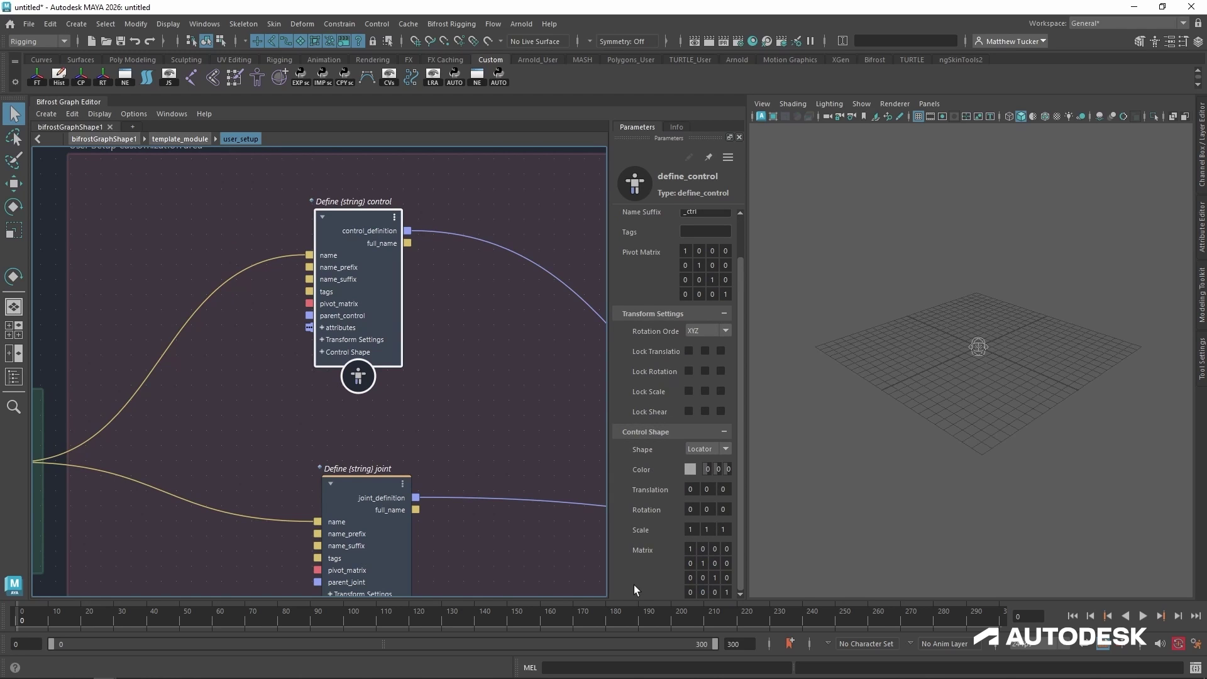
Set the control shape to Circle, its scale to 7.1, and its colour to bright yellow.
click(694, 448)
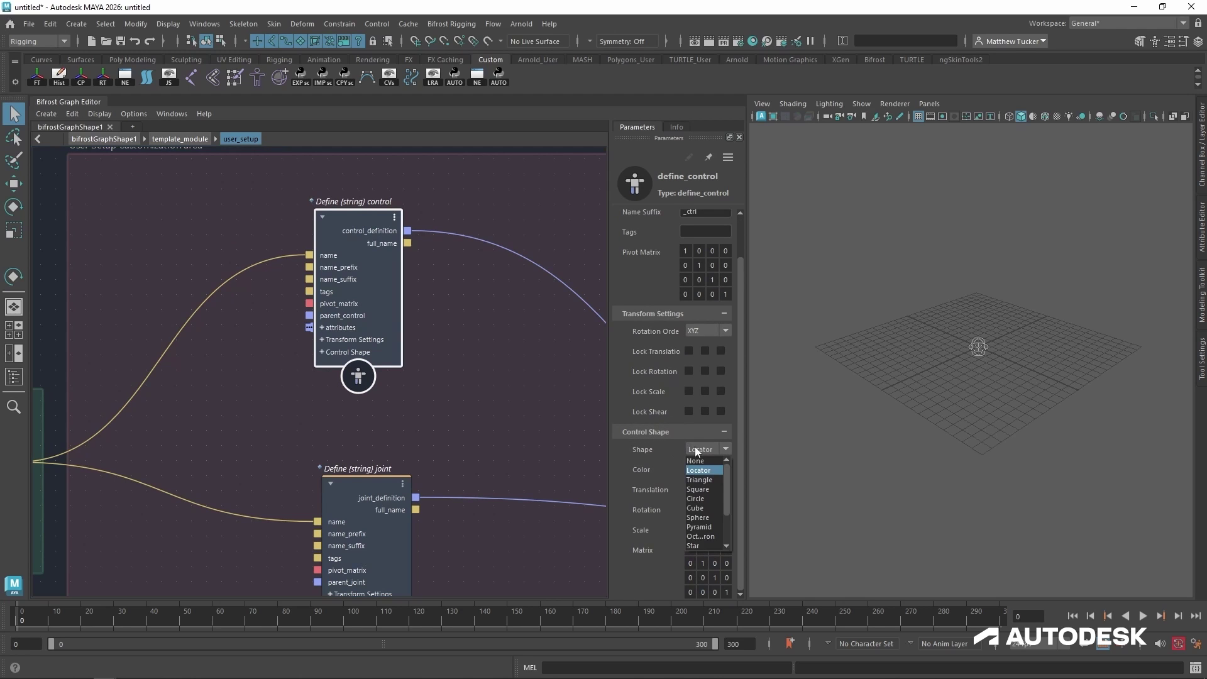
click(703, 498)
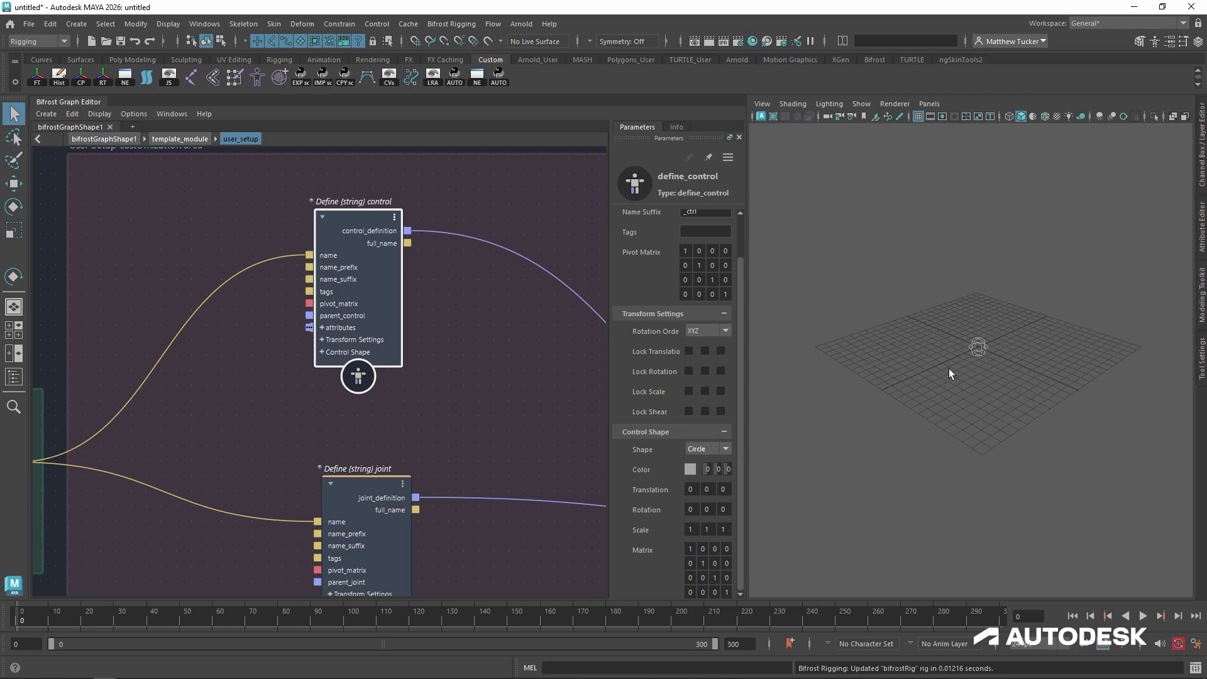
drag(642, 530, 768, 508)
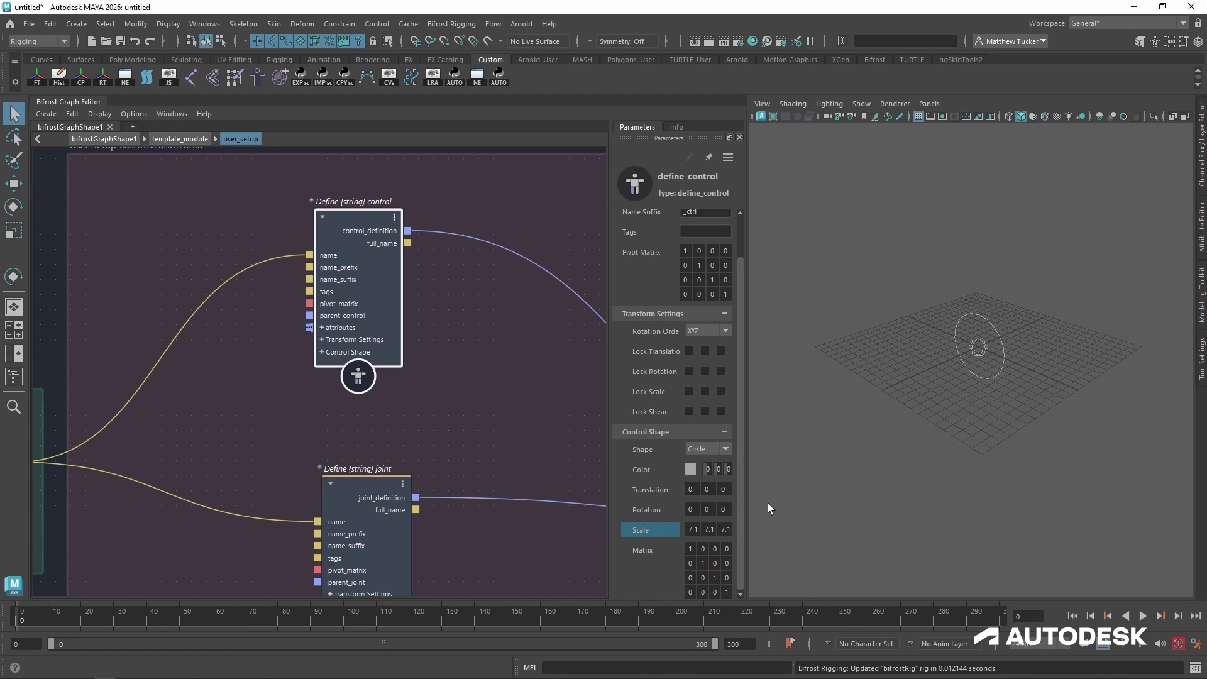
click(690, 469)
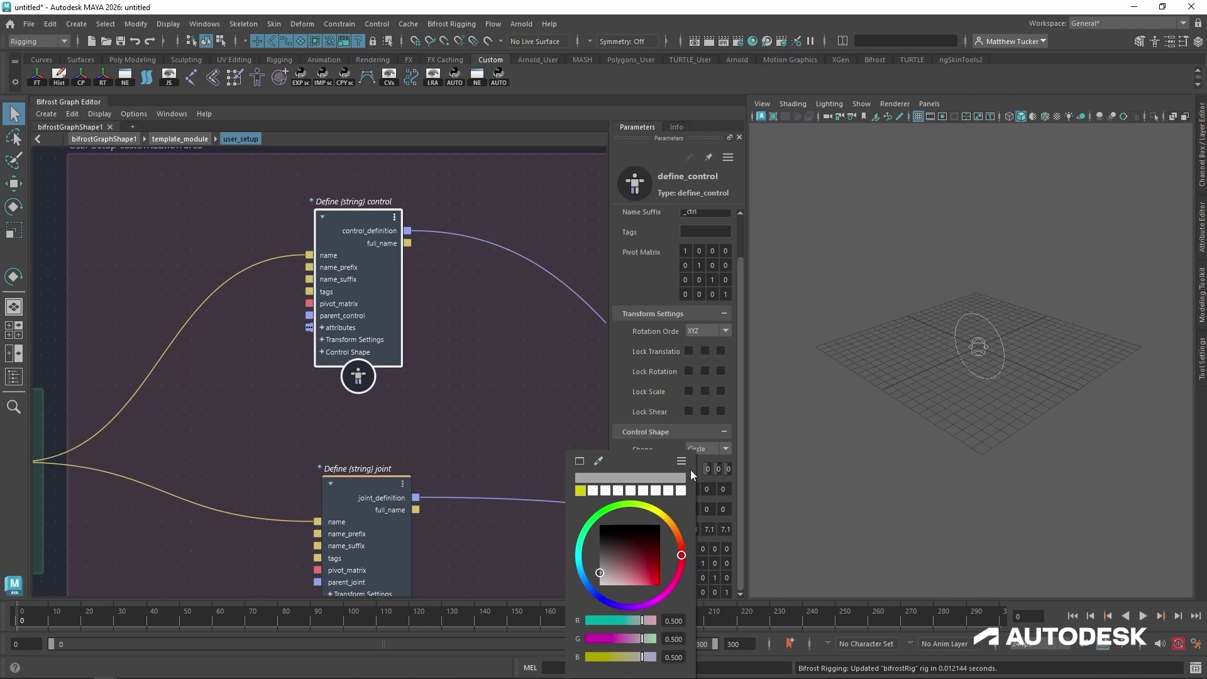
click(655, 510)
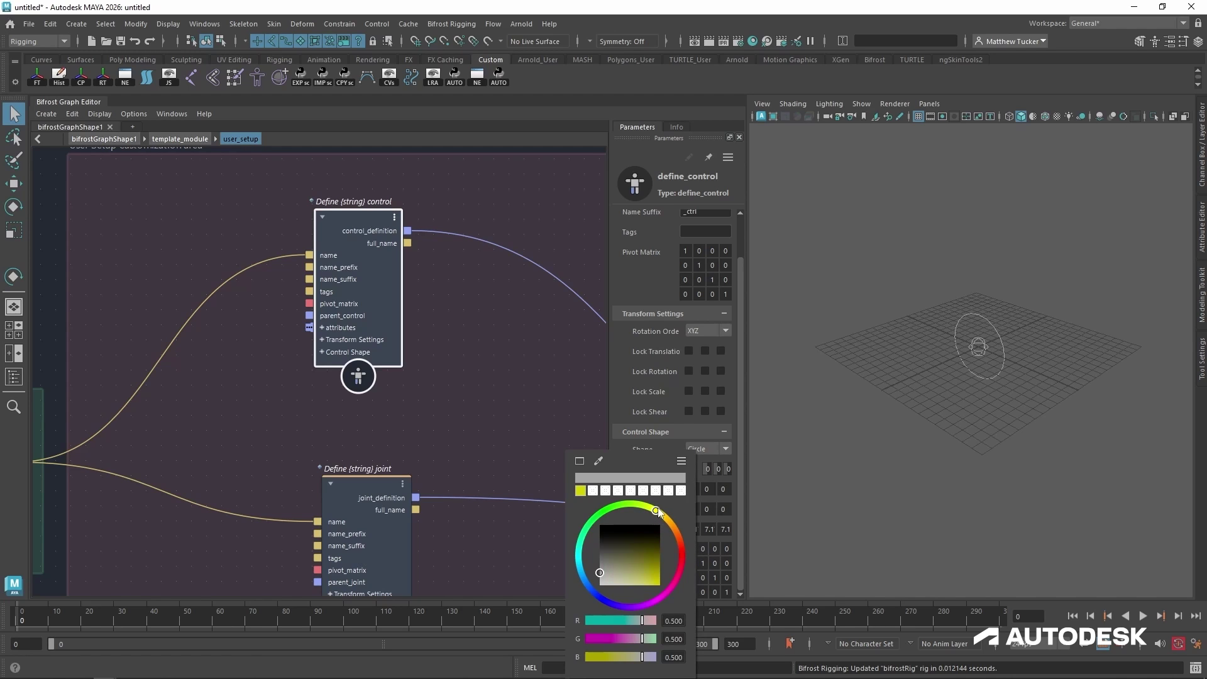
click(640, 548)
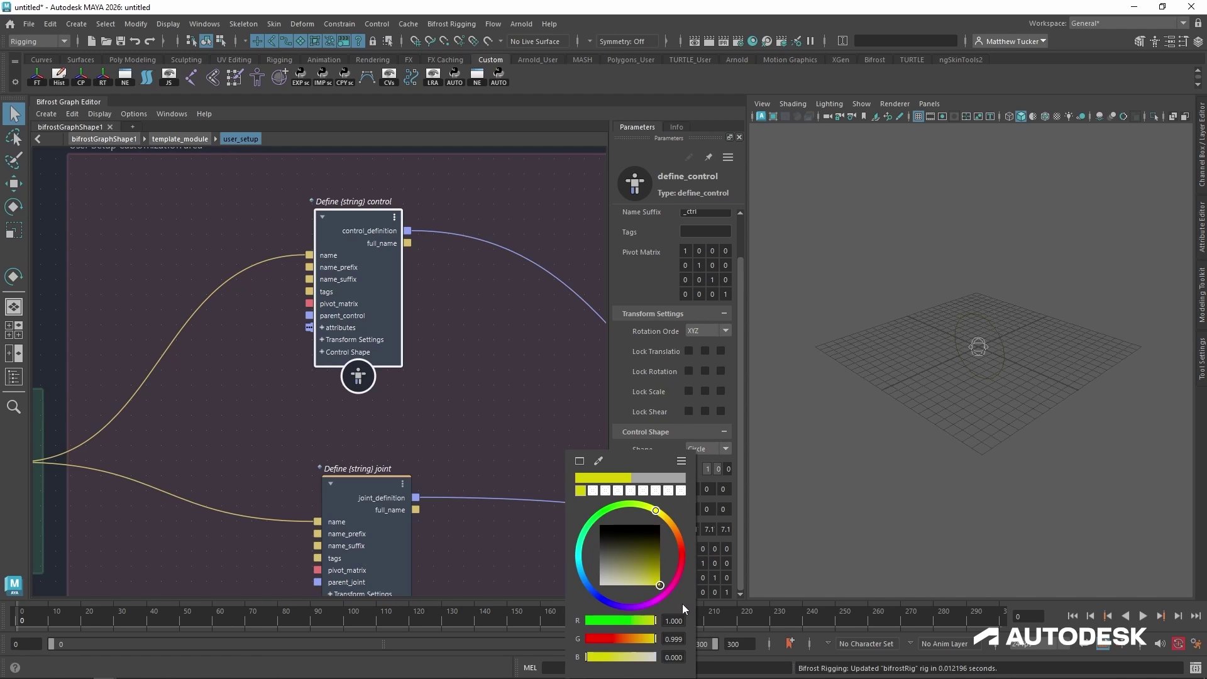
click(565, 416)
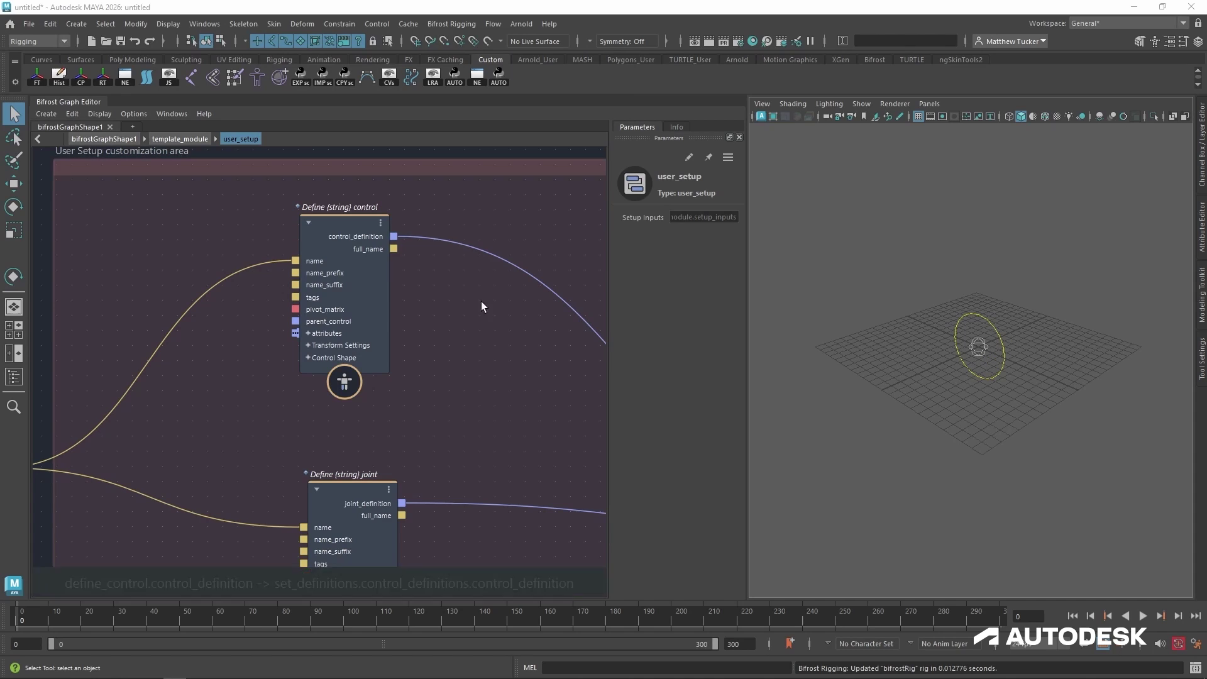
Give the Define control's pivot matrix an X translation offset via its top-right cell.
click(352, 223)
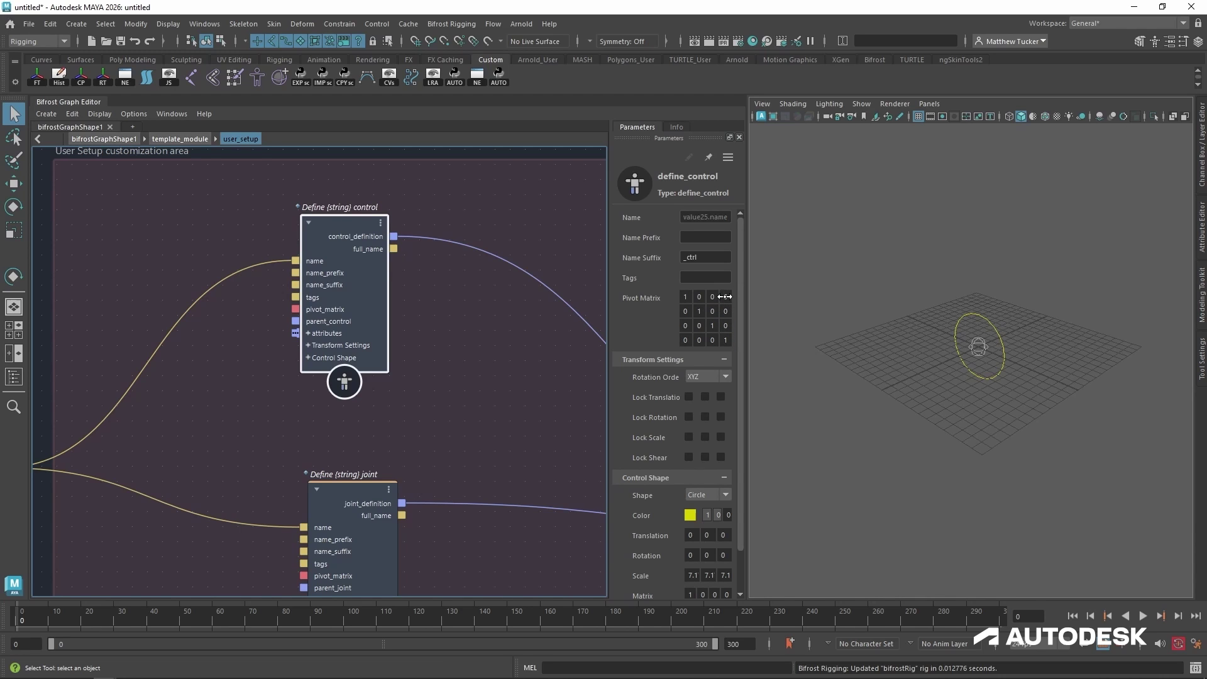
drag(724, 296, 1203, 294)
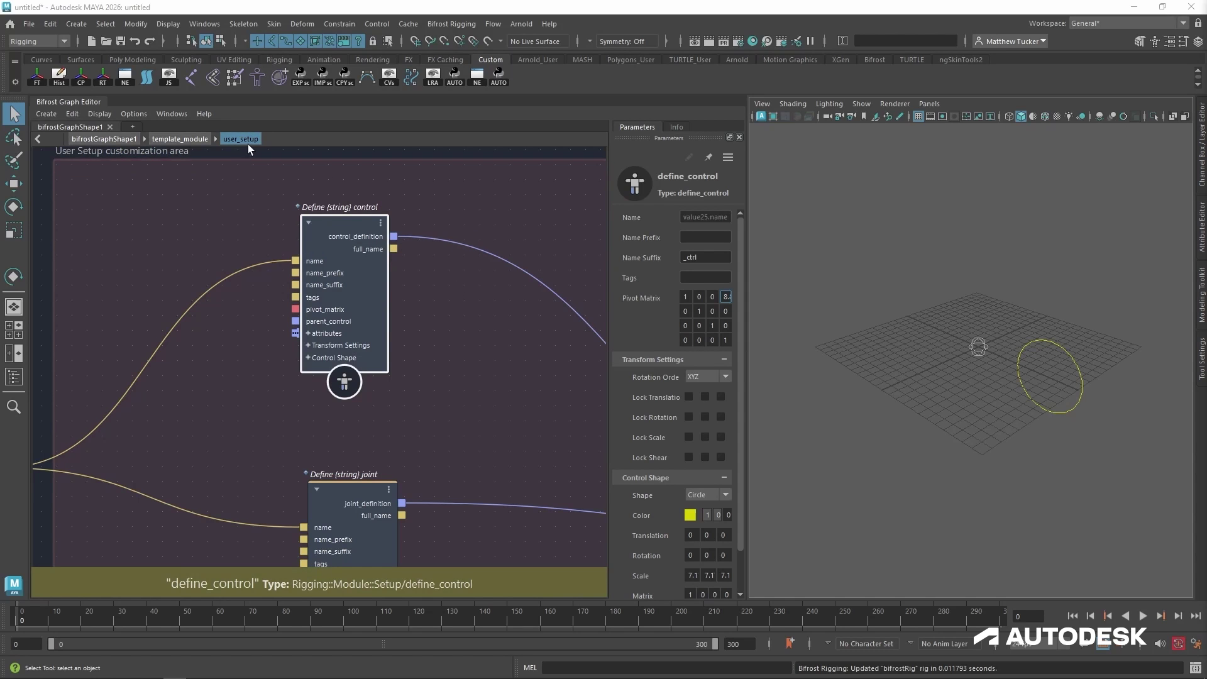
Return to the top-level graph and cut the wire from the input node to the test module.
click(88, 138)
drag(312, 320, 317, 302)
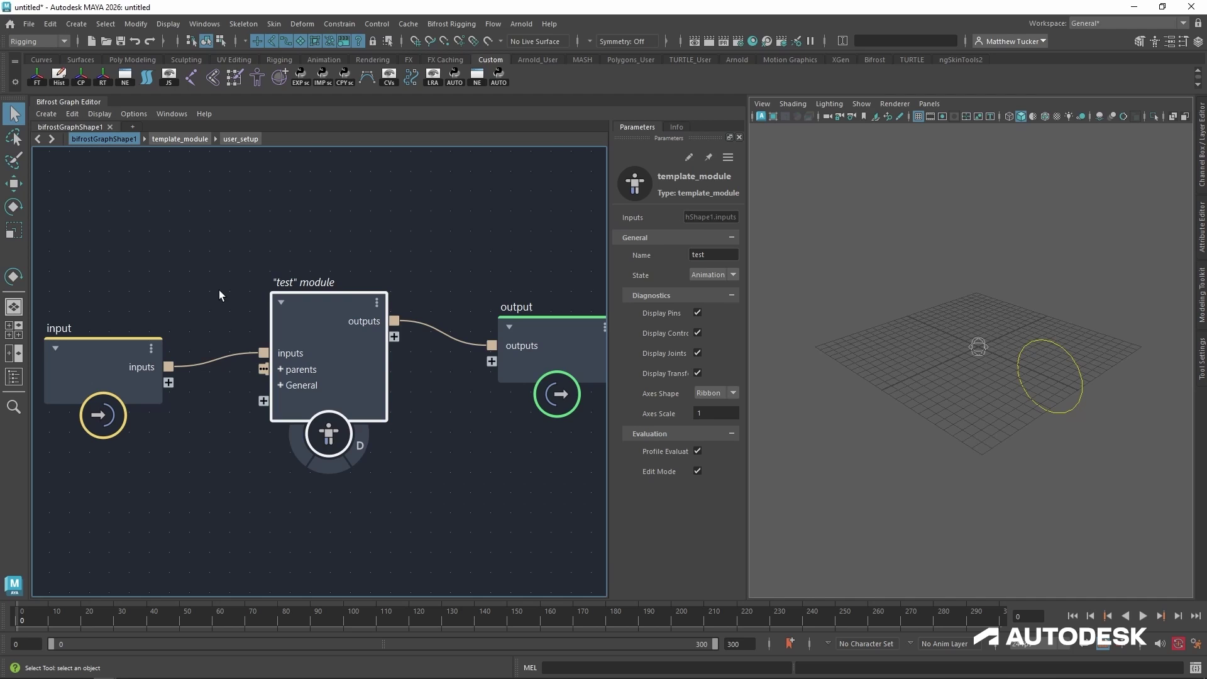
drag(219, 289, 227, 478)
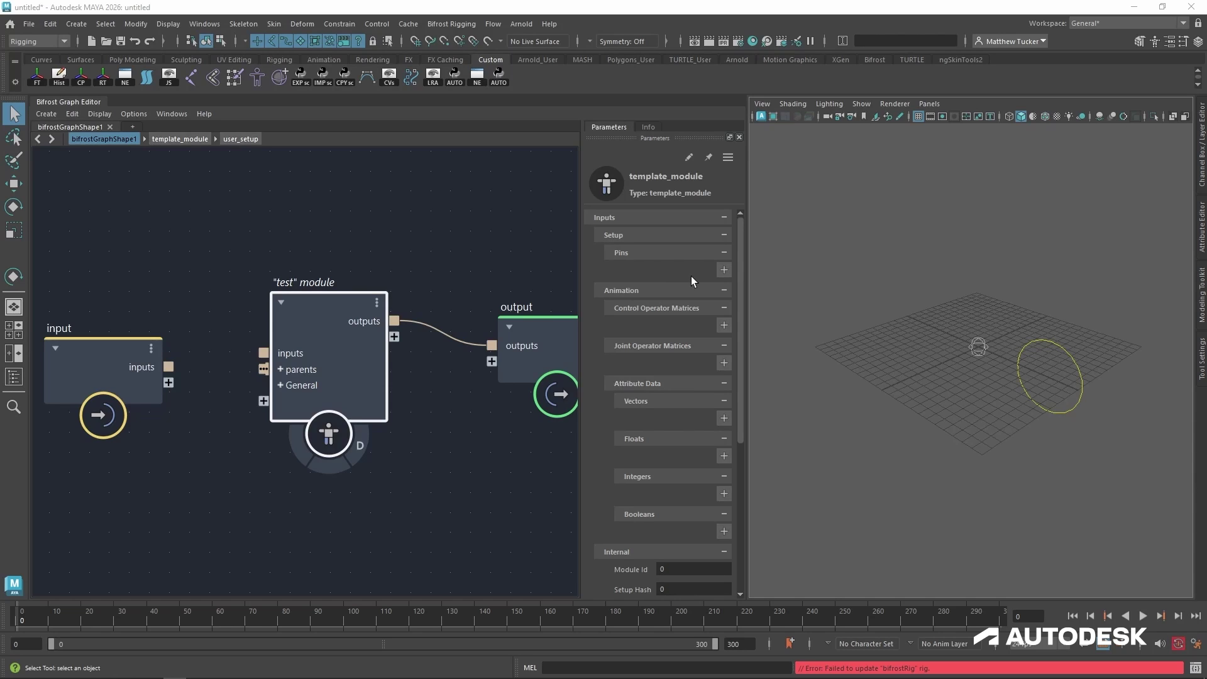
Add a Setup pin named test with an identity pivot matrix (diagonal values 1).
click(724, 270)
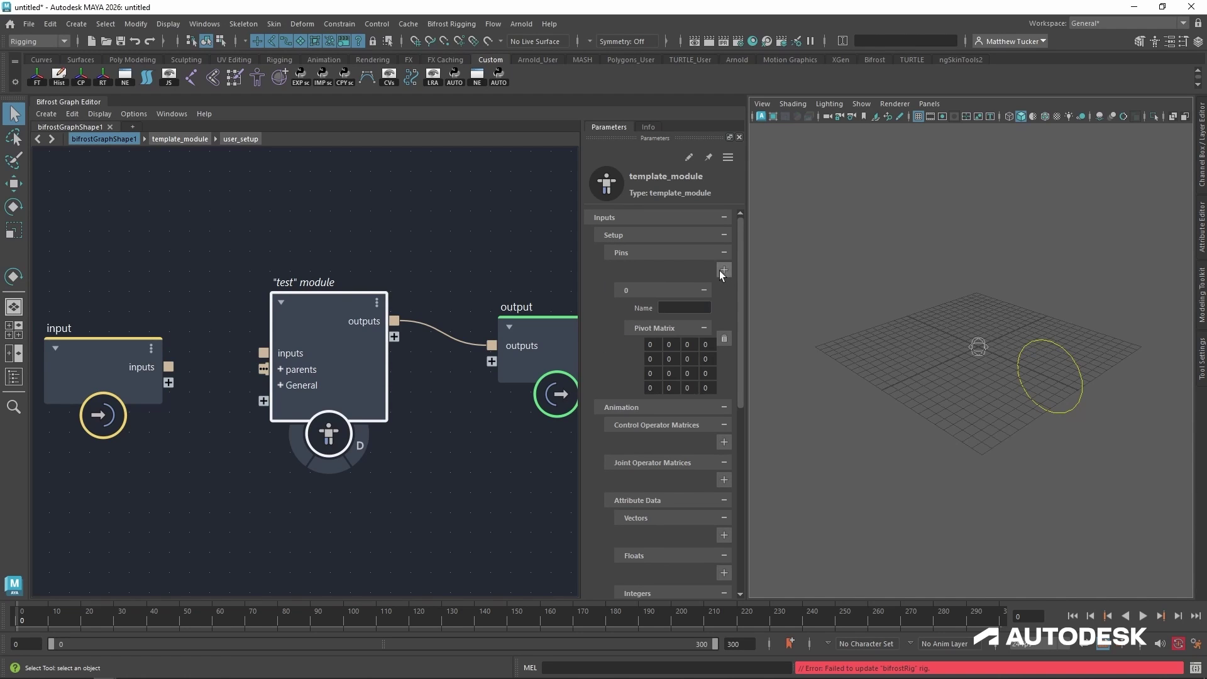
click(673, 308)
text(test)
click(651, 344)
text(1)
click(669, 359)
text(1)
click(688, 374)
text(1)
click(705, 388)
text(1)
click(609, 380)
Reconnect the input node to the test module by deleting and recreating its inputs port.
mouse_move(285, 350)
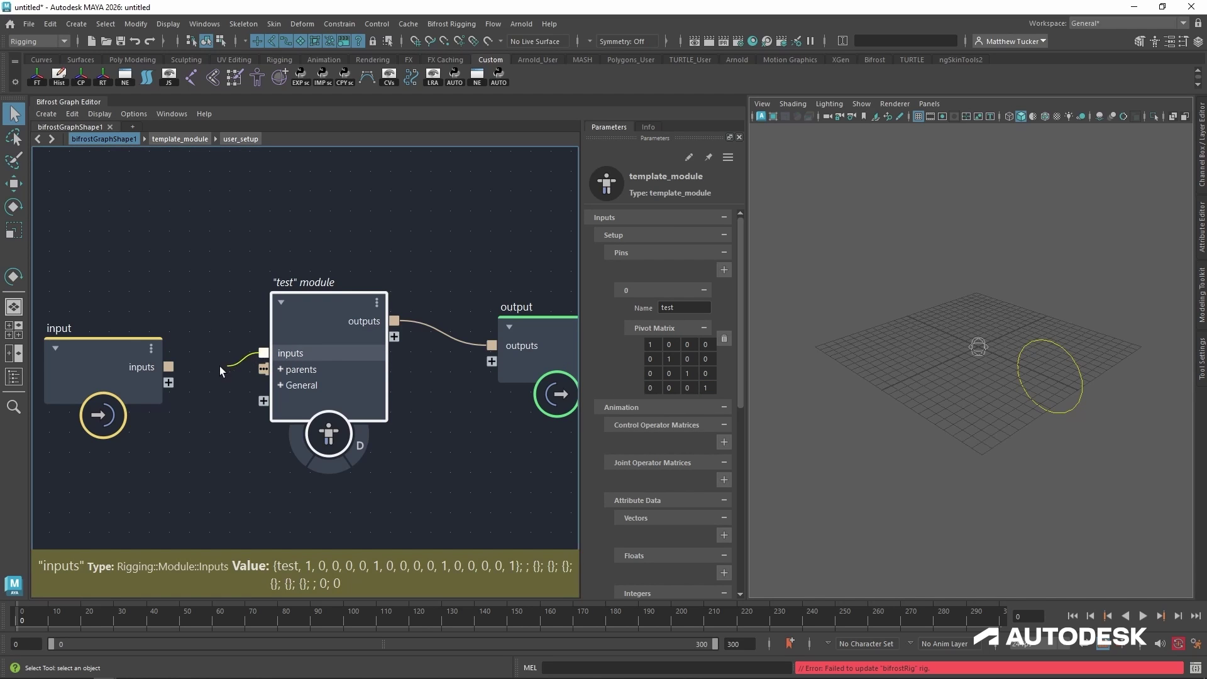
drag(220, 366, 170, 367)
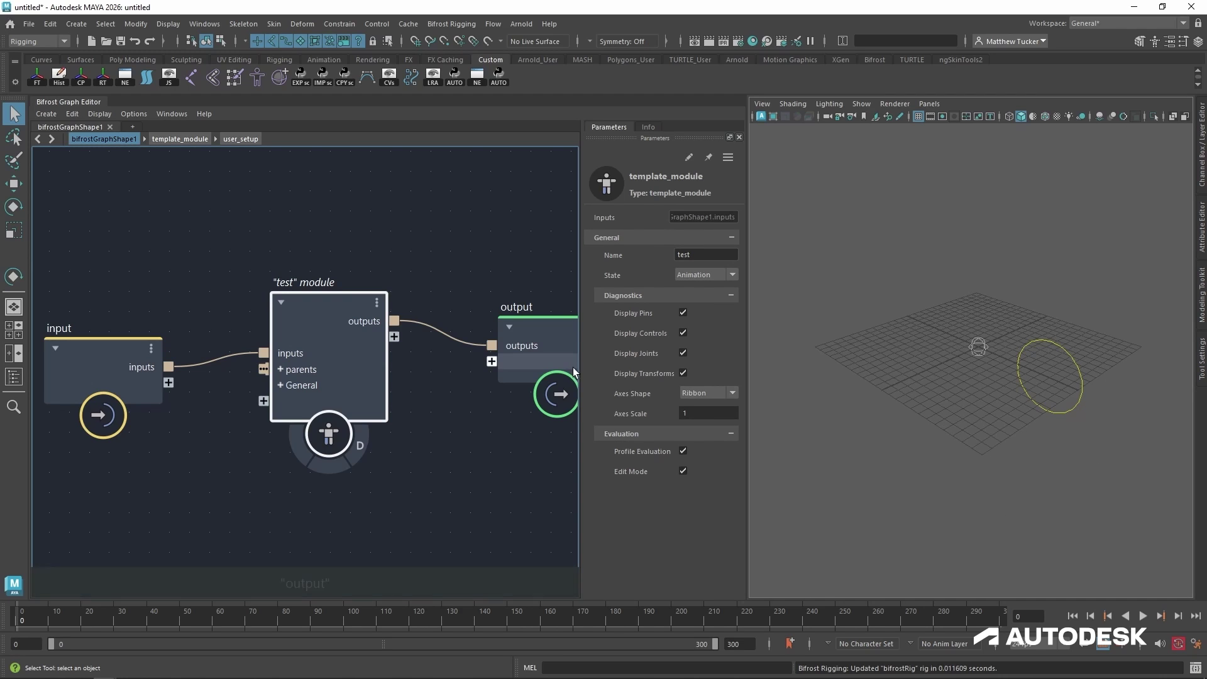
right_click(136, 369)
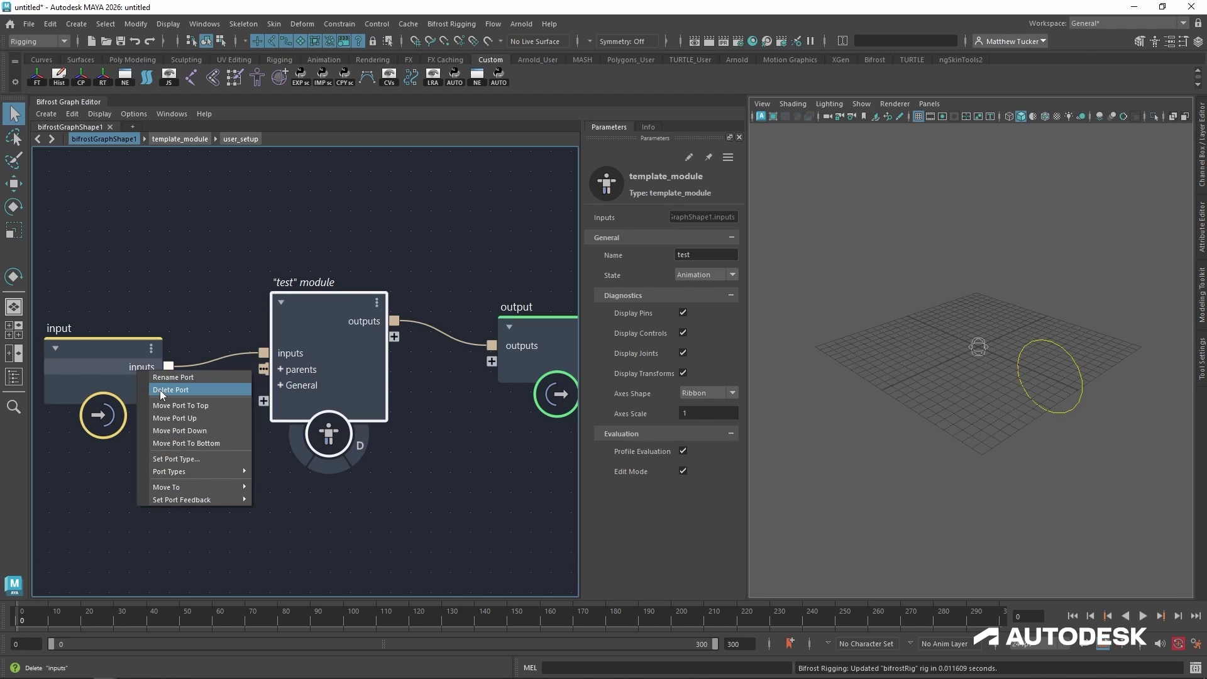
click(160, 390)
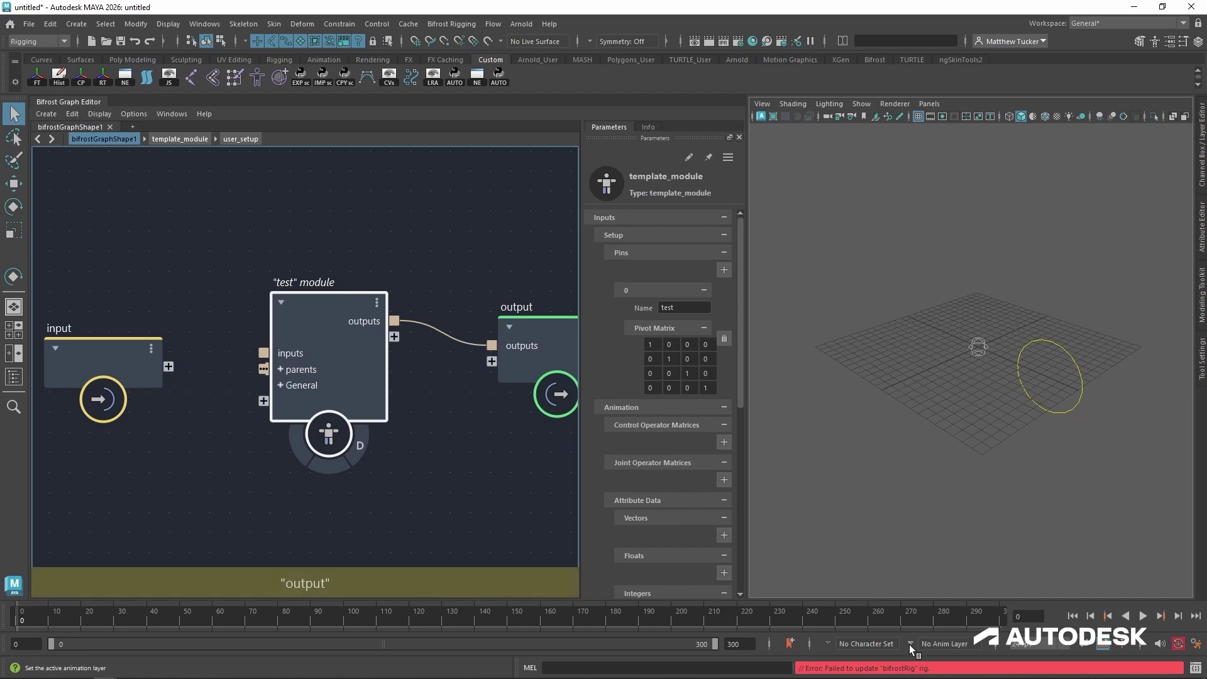
drag(196, 362, 167, 367)
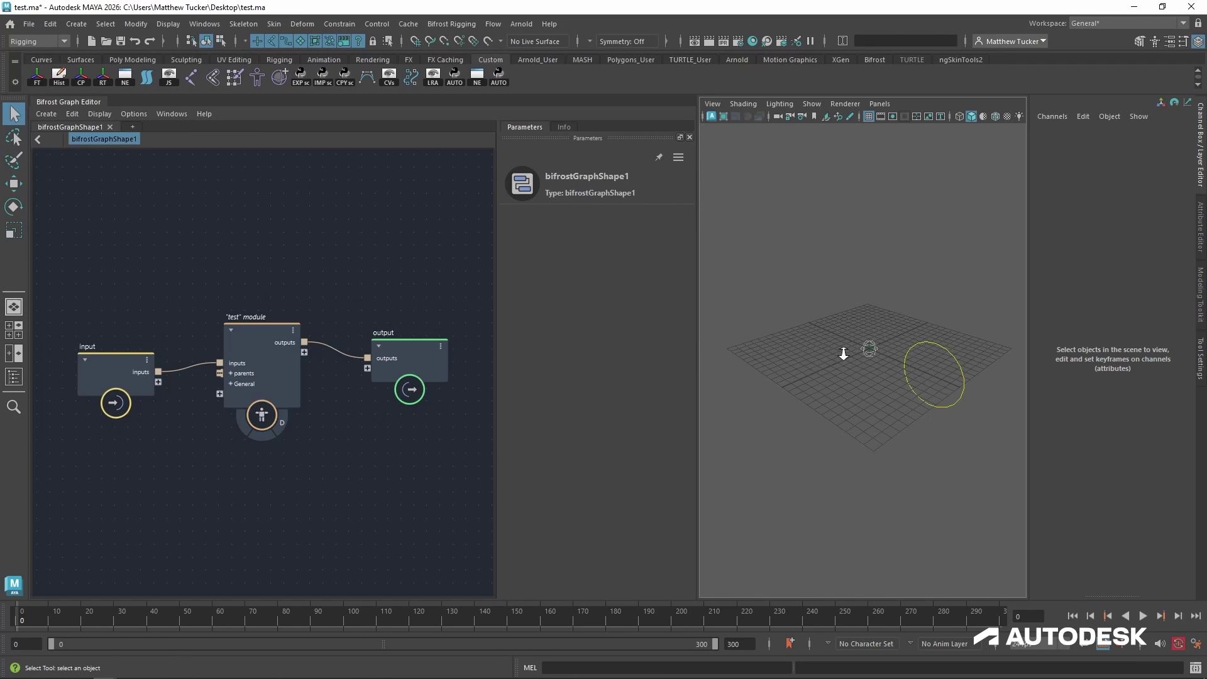
Move the test locator to translate -5.691, 7.064, 0.393.
scroll(910, 349, up, 3)
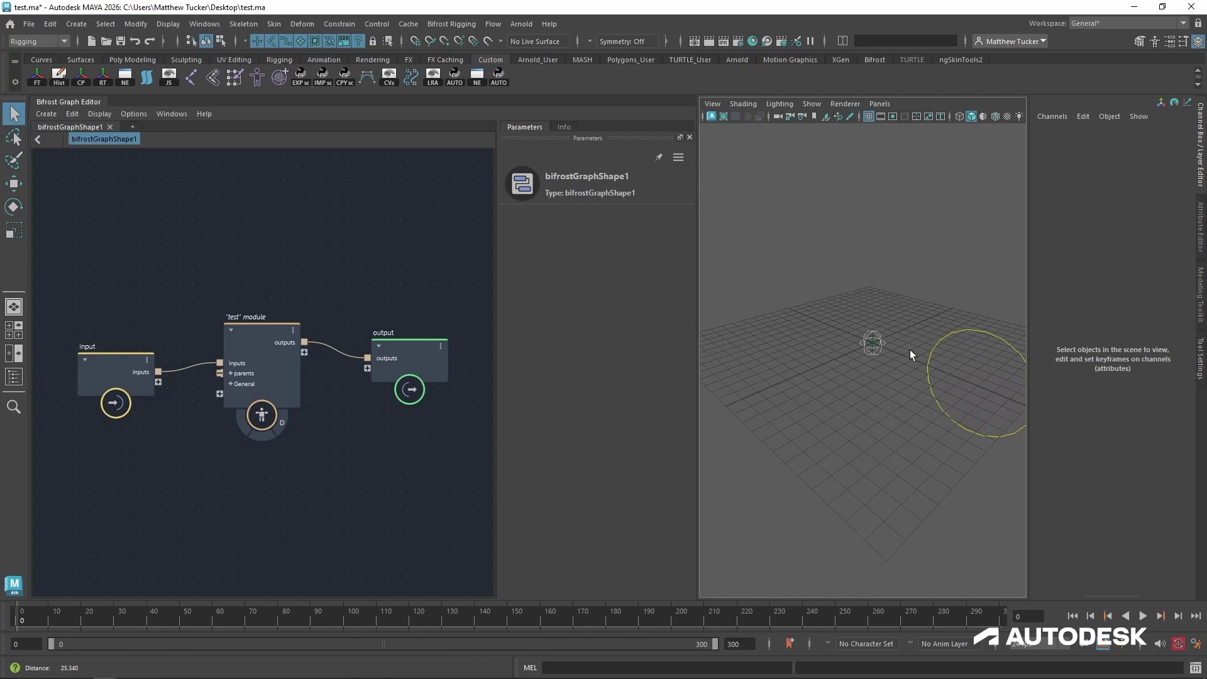
click(871, 345)
key(w)
drag(873, 345, 818, 245)
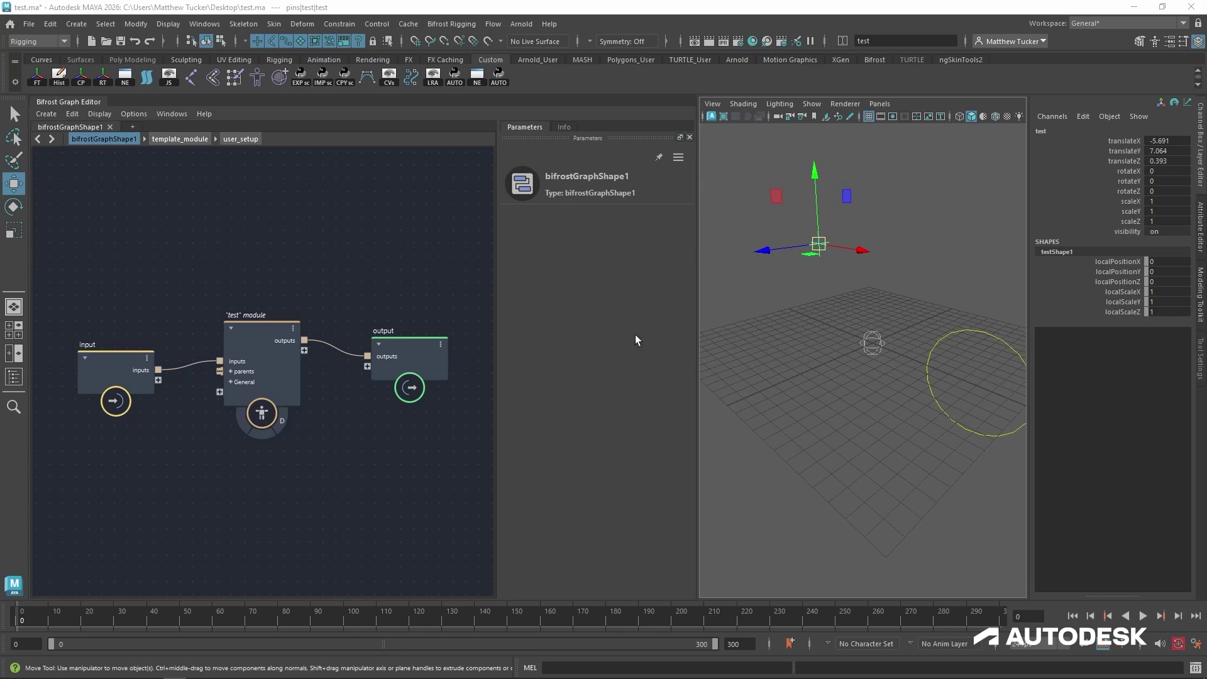
Enter user_setup and browse the Node Library's Rigging > Module > Setup nodes, then close it.
click(243, 138)
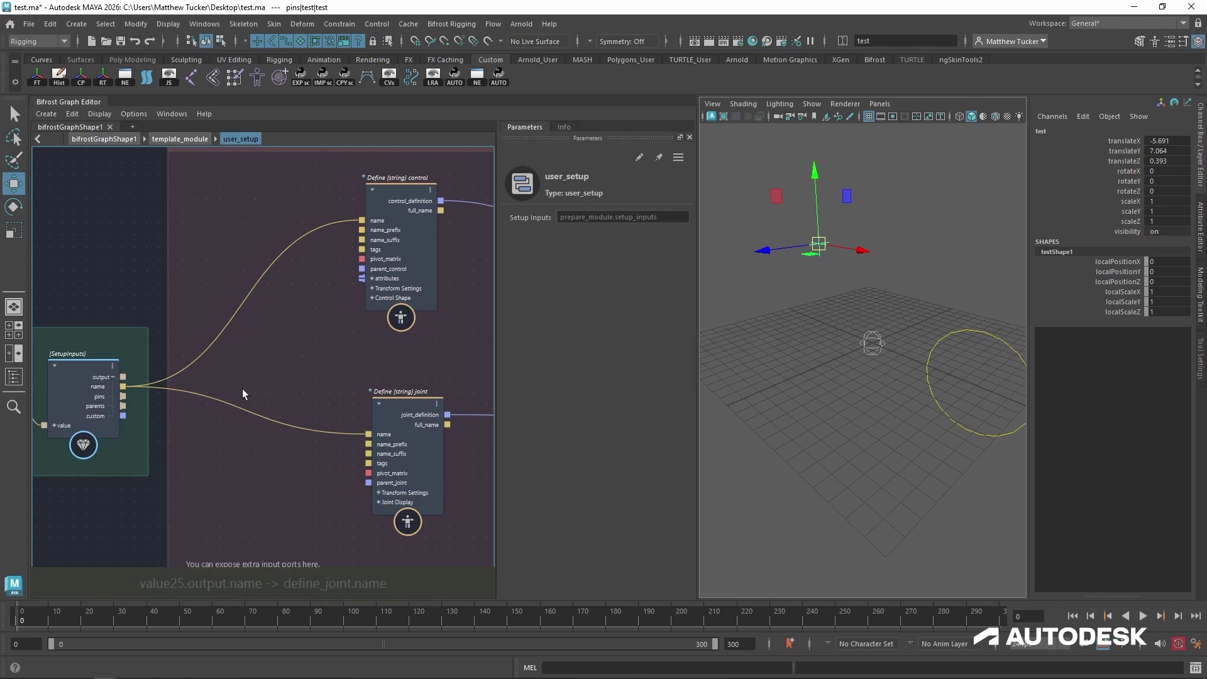
click(183, 118)
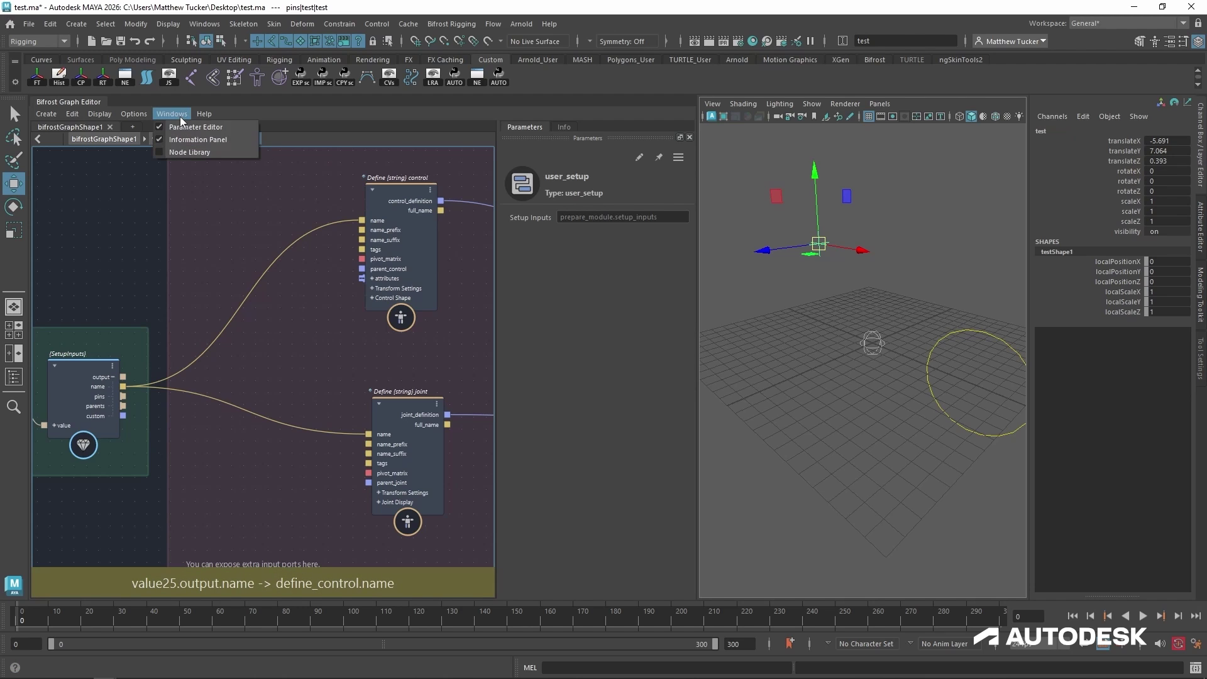
click(181, 156)
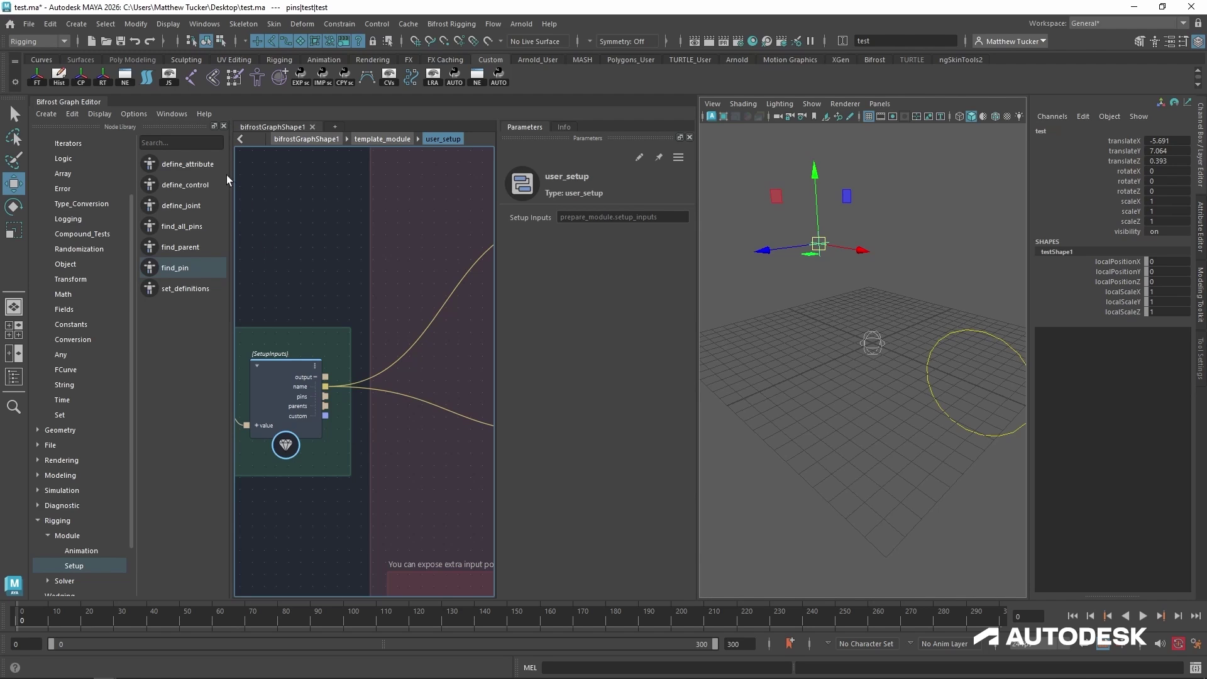
click(223, 127)
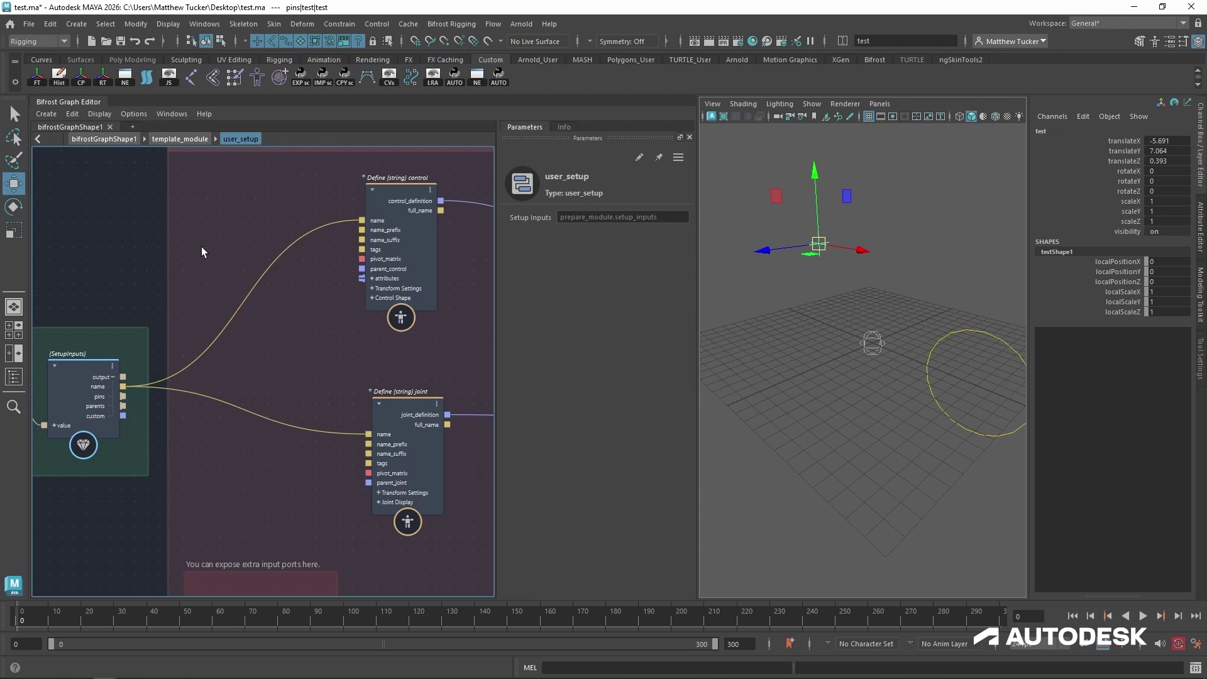
Add a find_pin node between the Define nodes, fed by the SetupInputs pins.
key(Tab)
text(find pi)
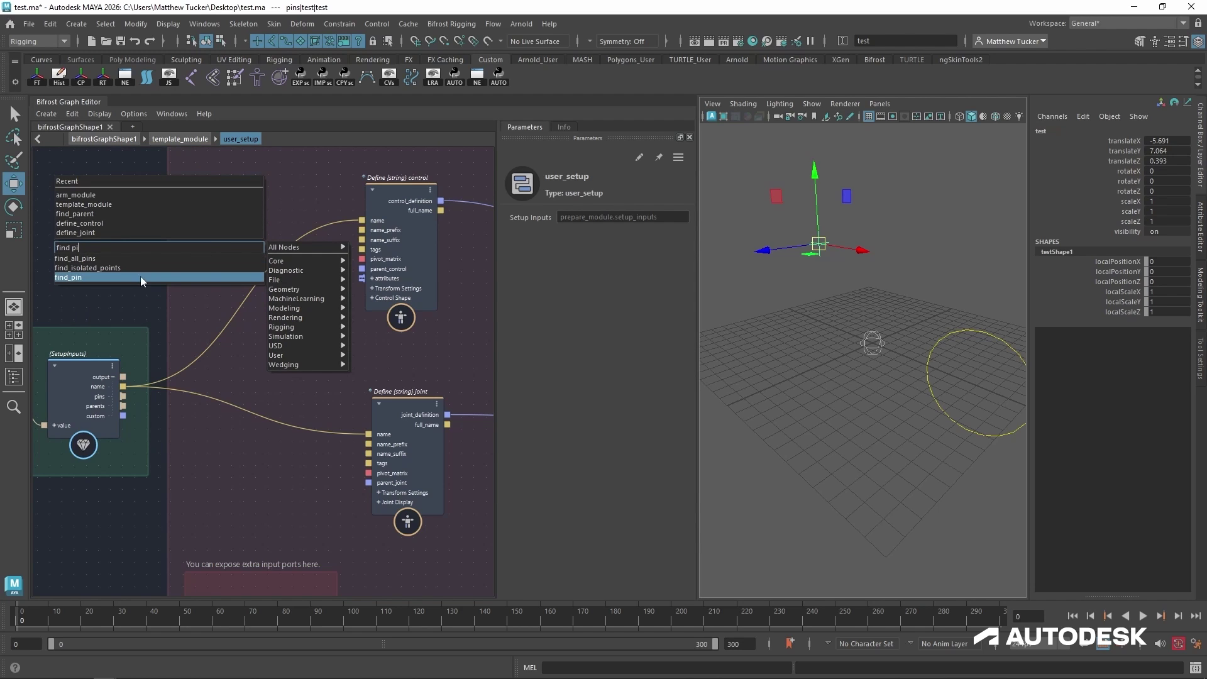
click(116, 276)
drag(215, 270, 288, 323)
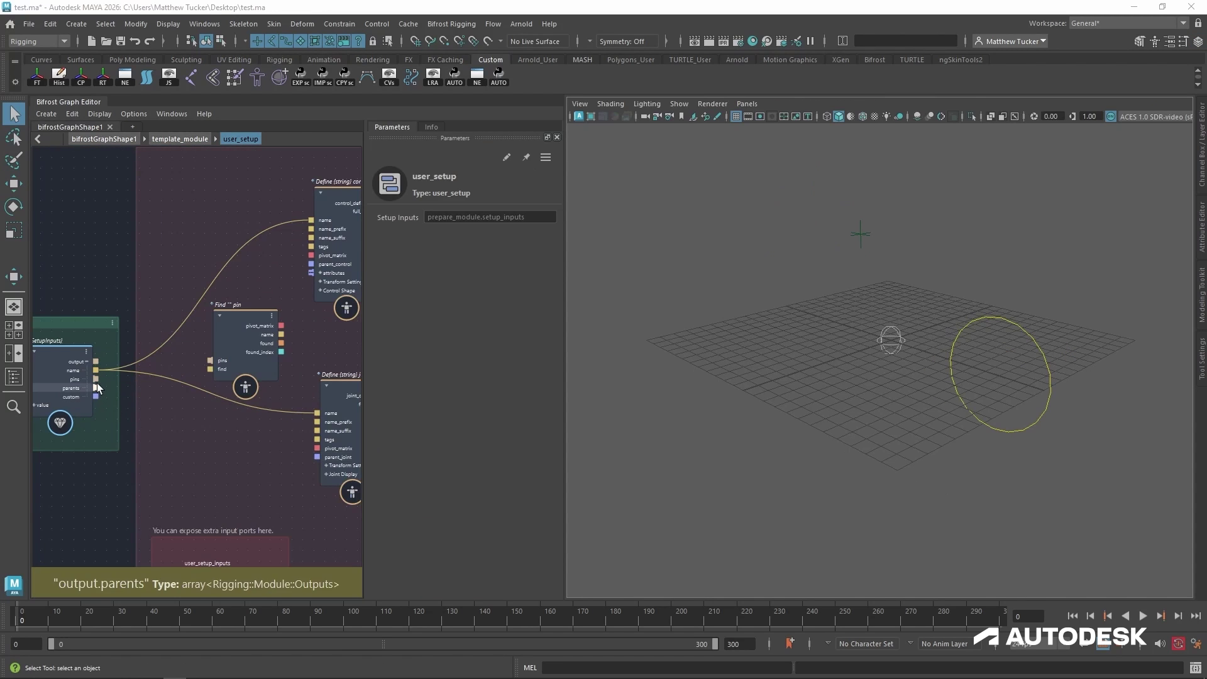
drag(96, 380, 213, 361)
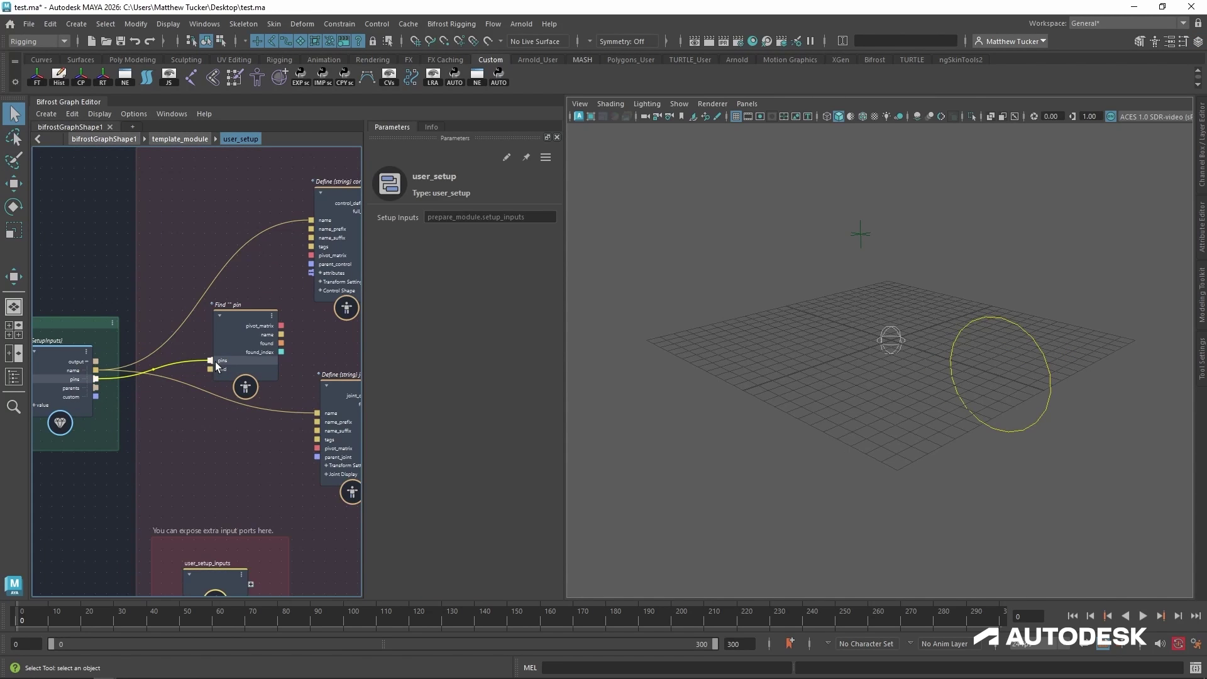
click(239, 318)
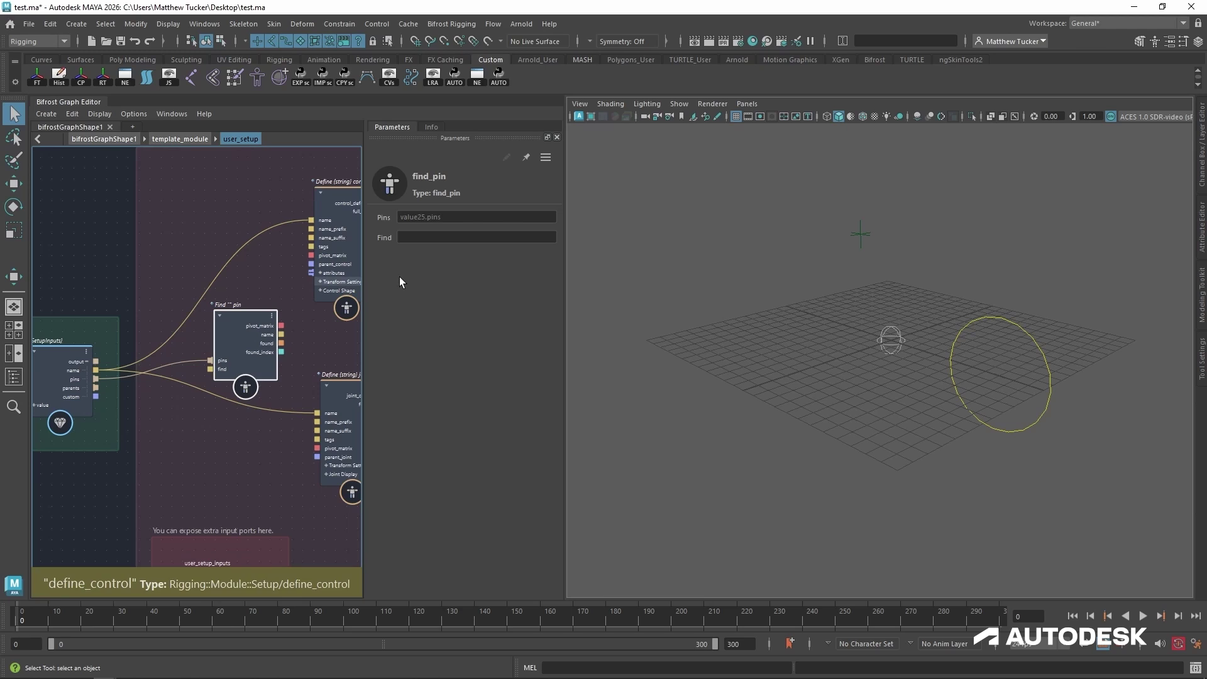
Set find_pin's Find pattern to * after checking its documentation.
click(436, 237)
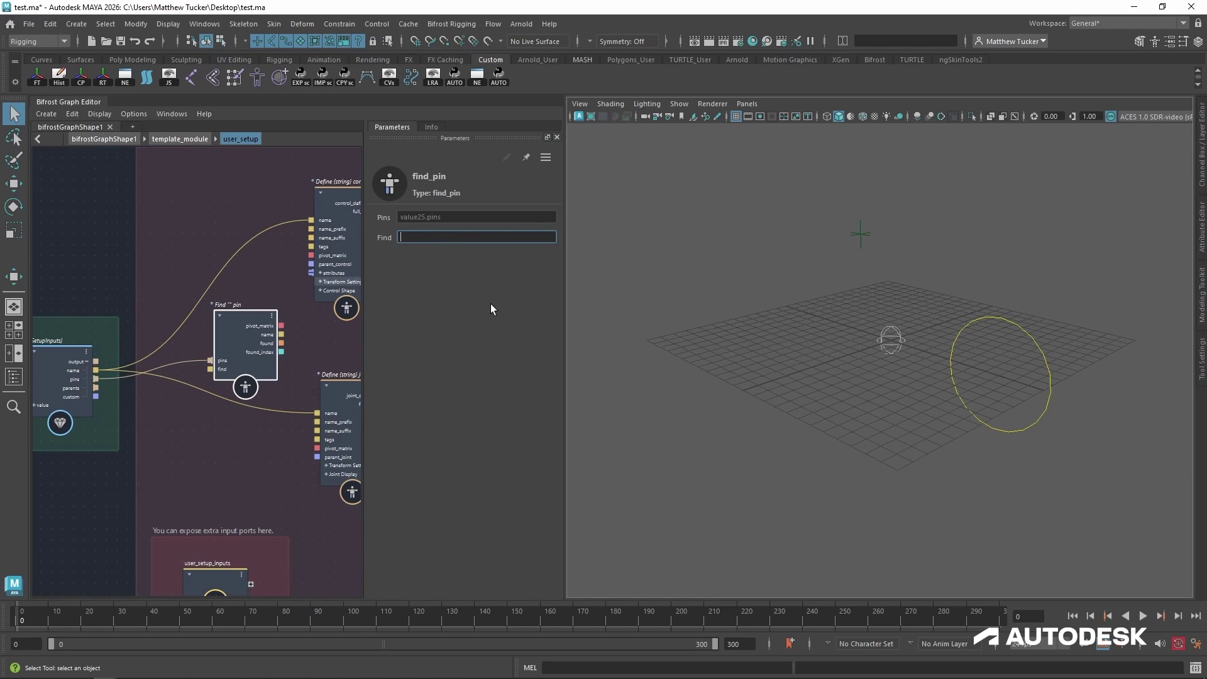
text(test)
key(Return)
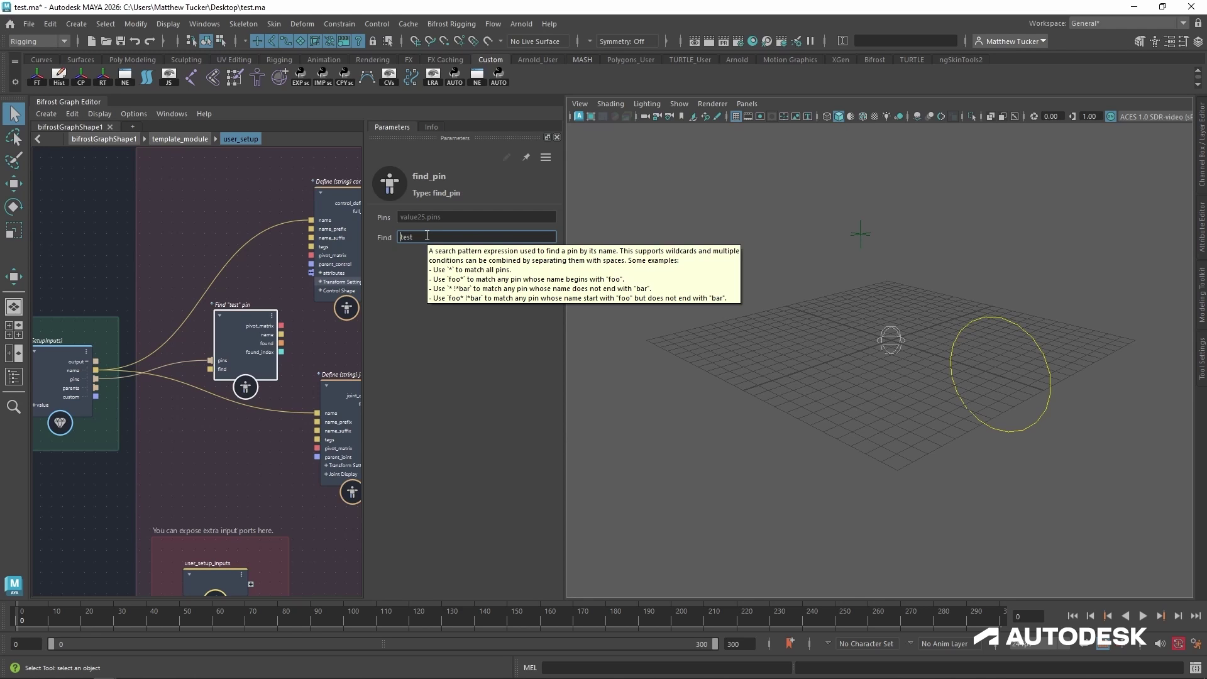
click(431, 128)
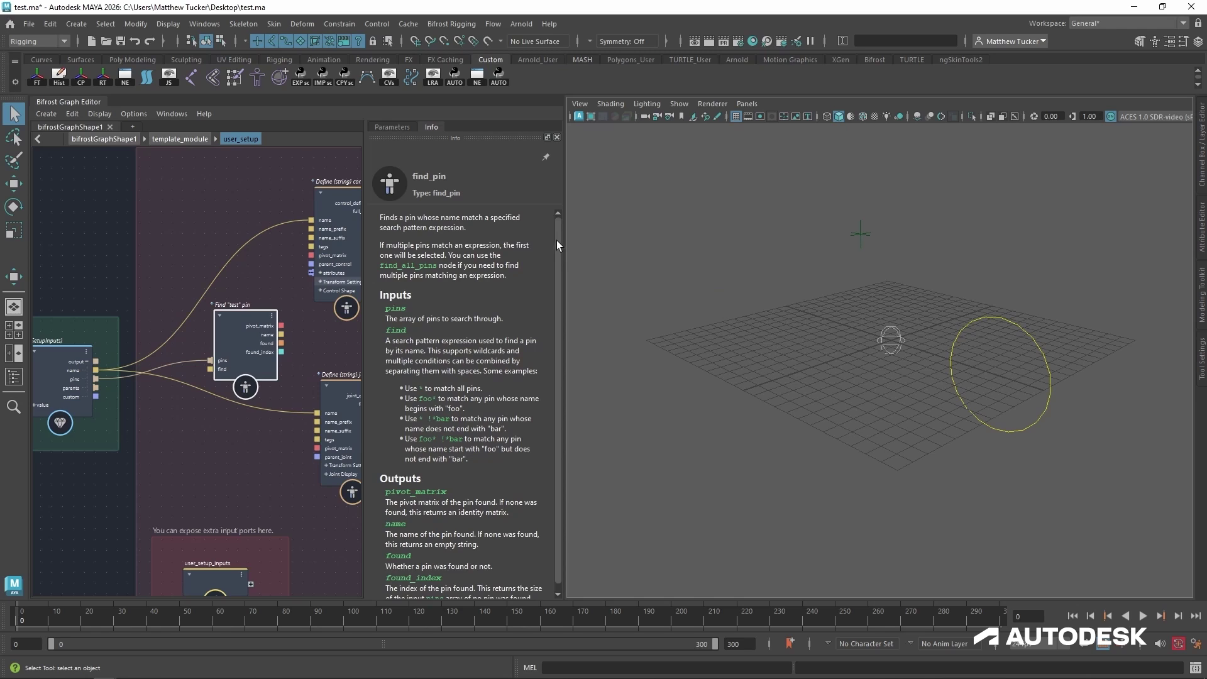
scroll(557, 251, down, 1)
scroll(544, 259, up, 1)
click(397, 127)
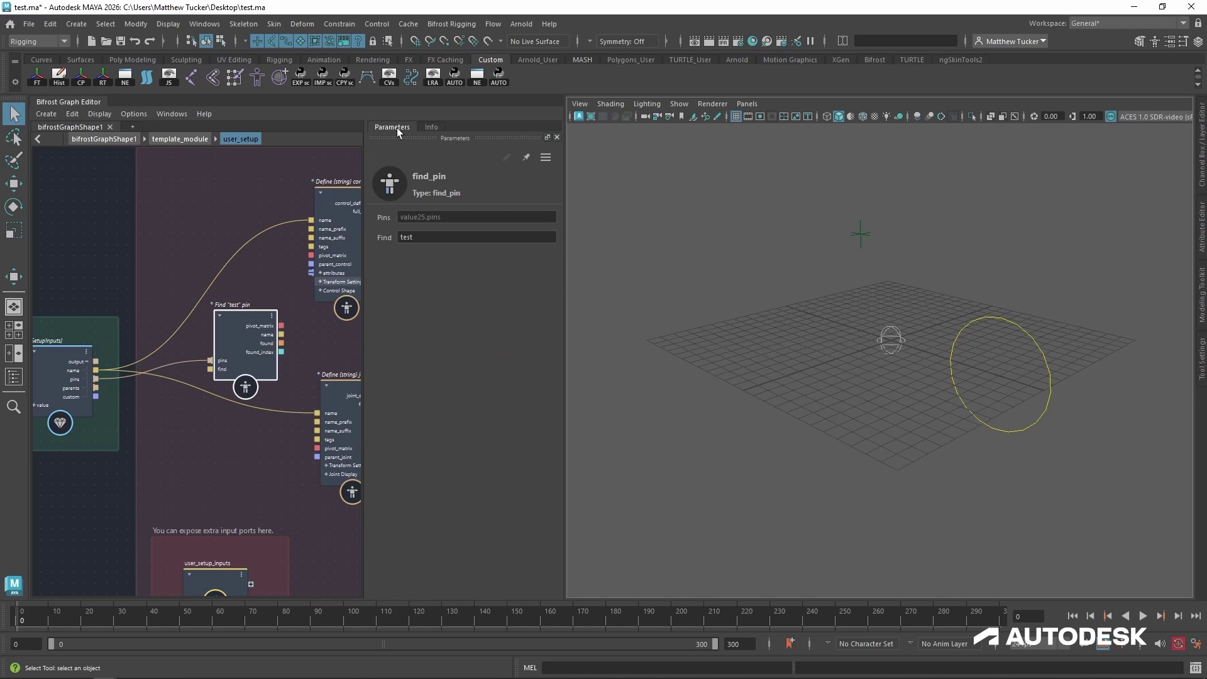
double_click(397, 237)
text(*)
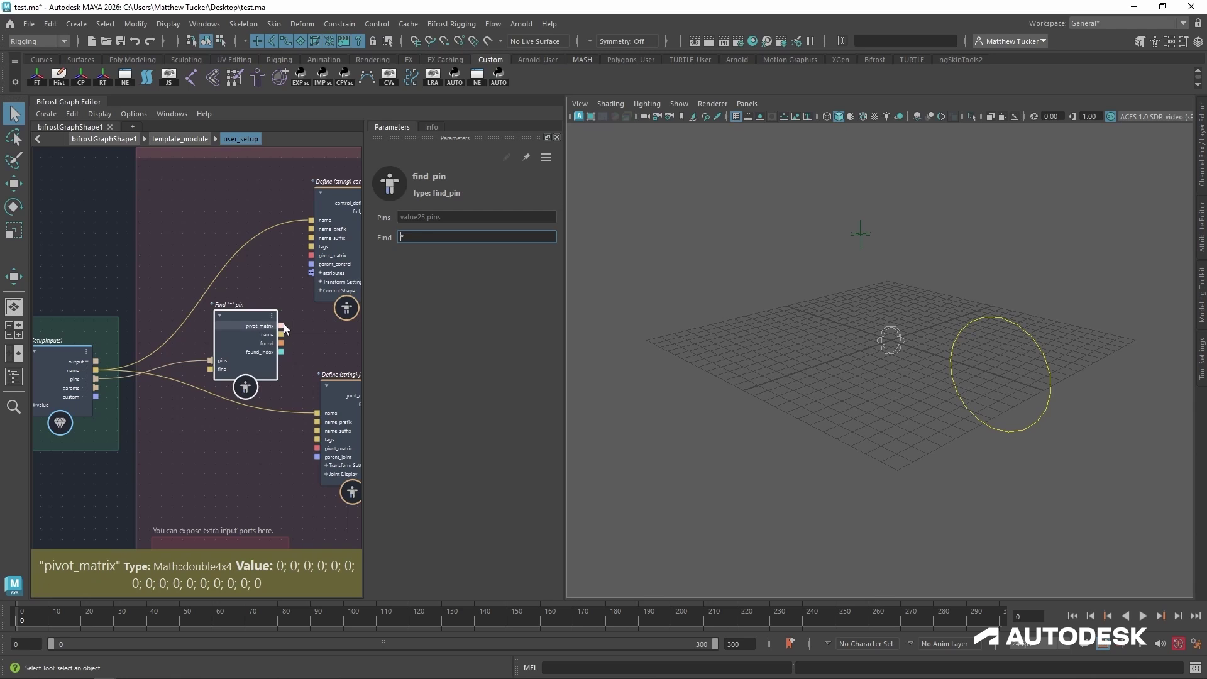
Wire find_pin's pivot_matrix output into both the Define control and Define joint pivot_matrix ports.
drag(284, 323, 307, 254)
drag(281, 325, 316, 447)
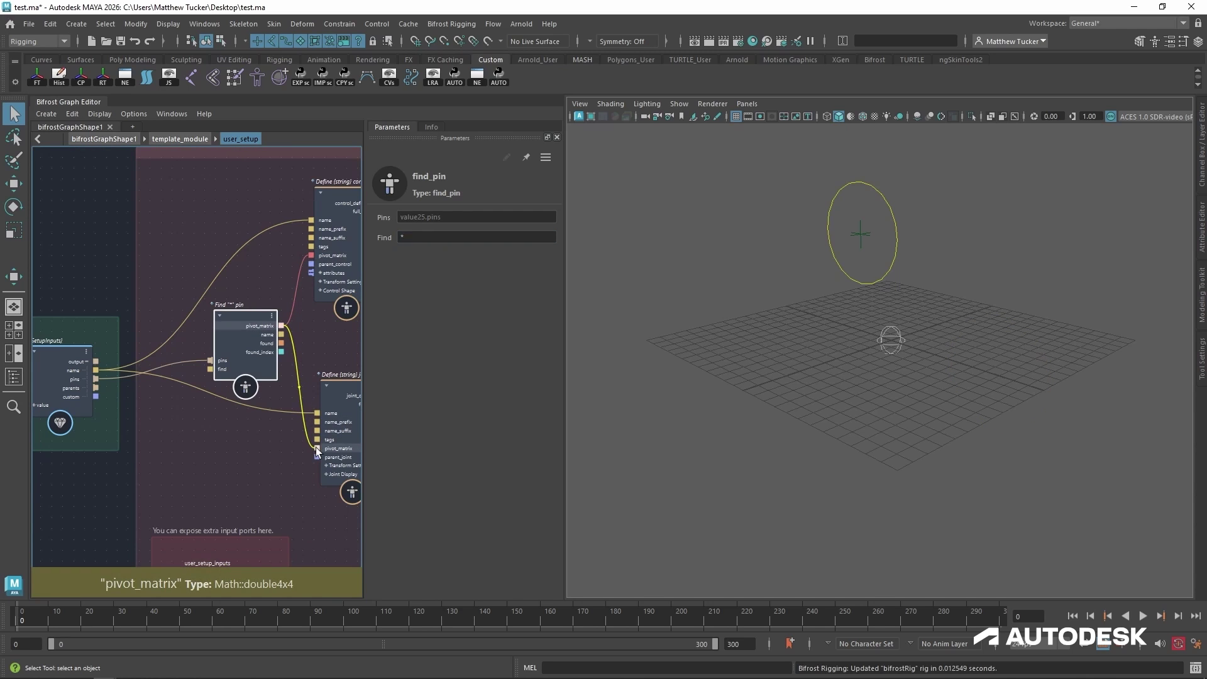
click(860, 240)
key(w)
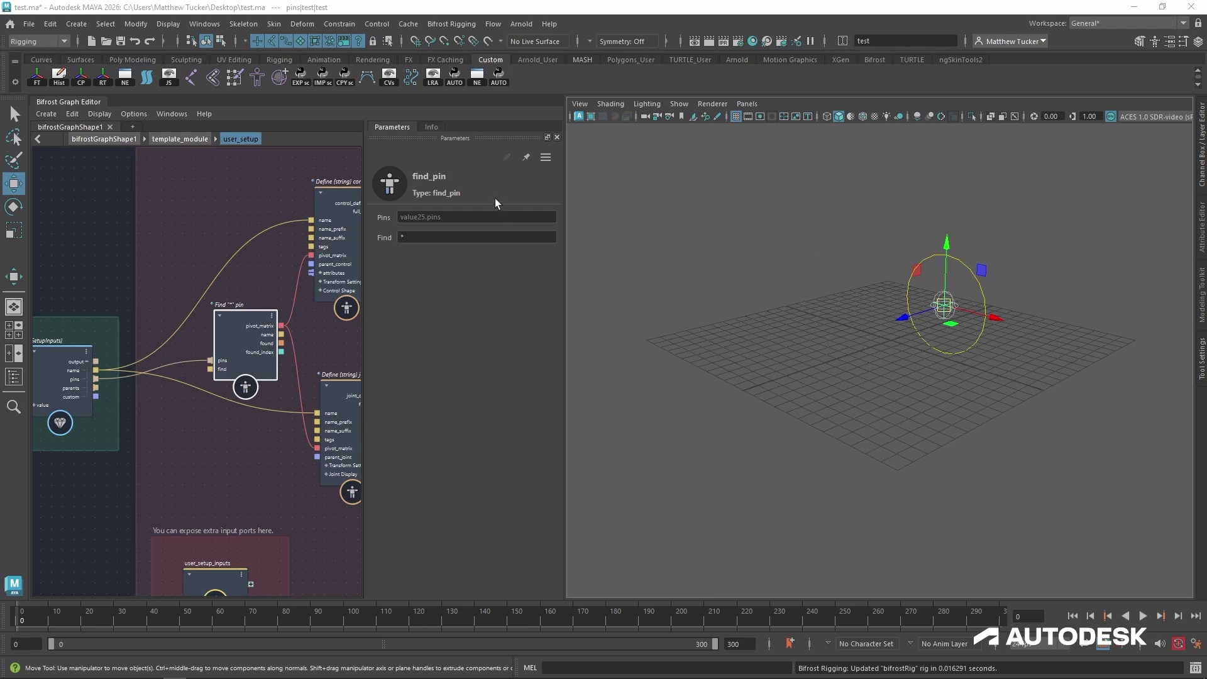
Add a root_module node to the top-level Bifrost graph near the input node.
click(120, 144)
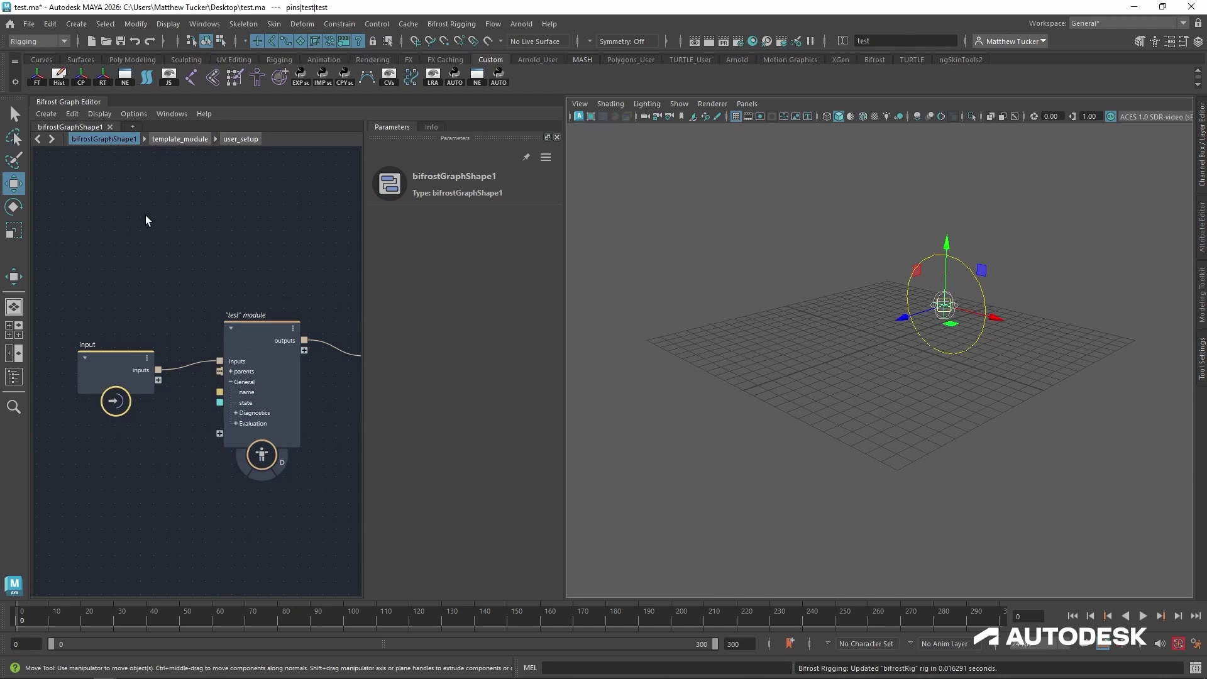
key(Tab)
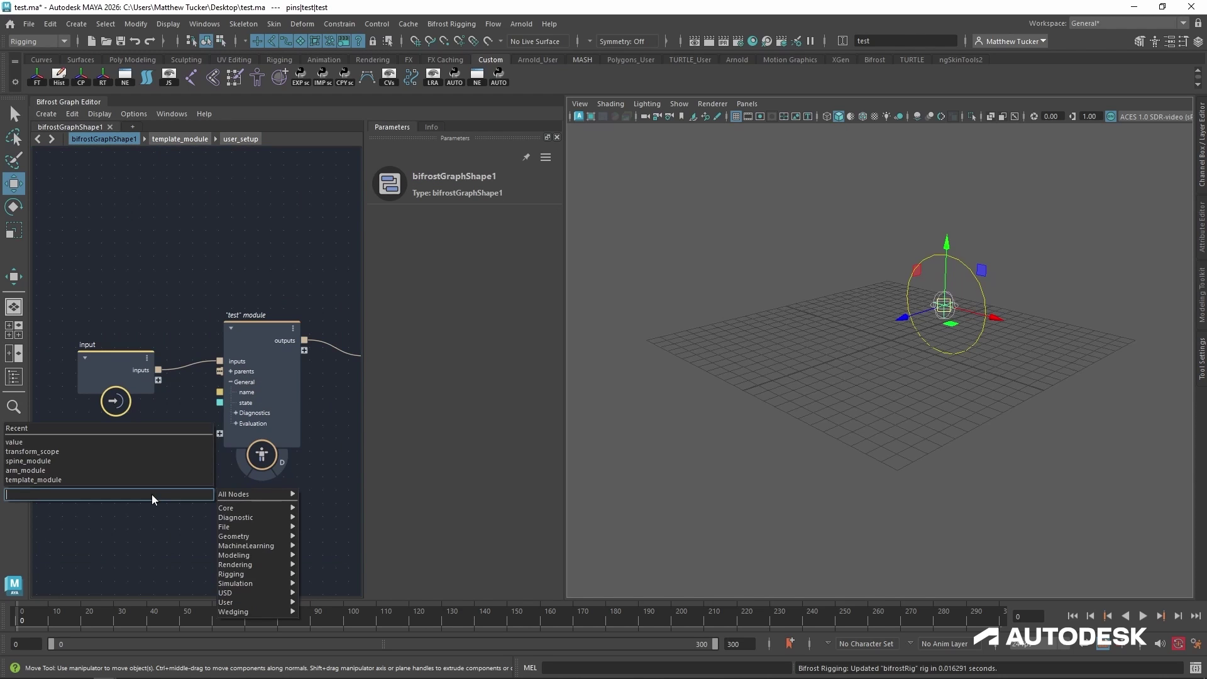
text(root)
key(Return)
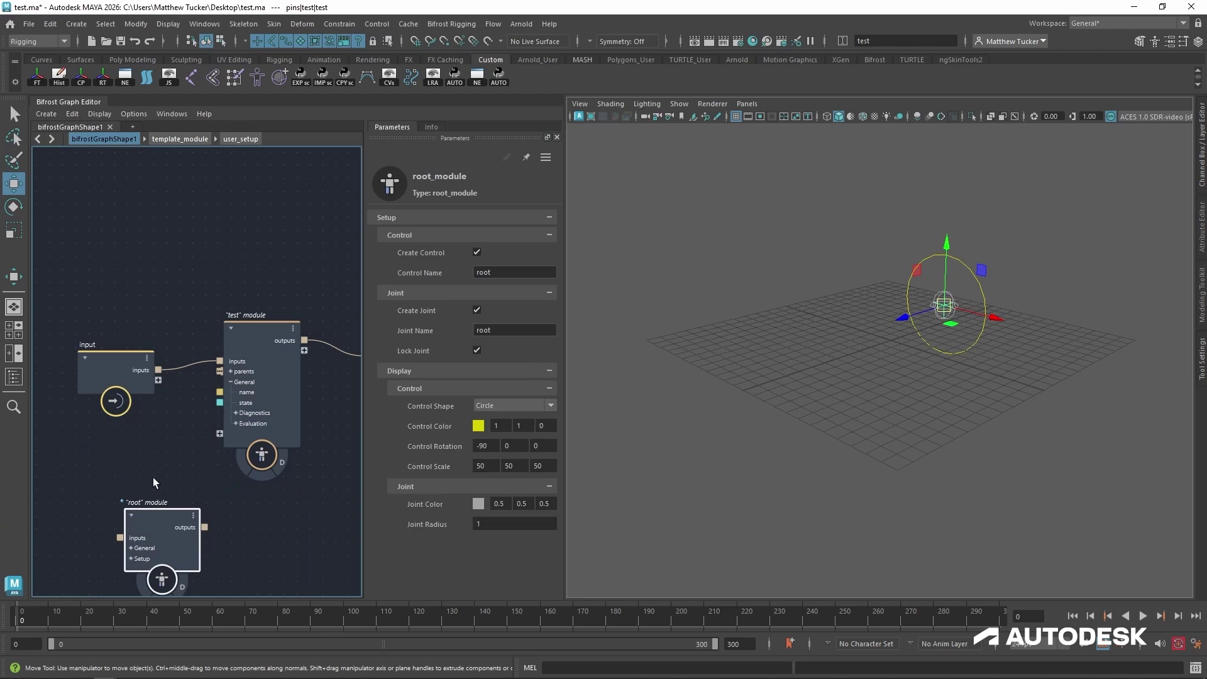
drag(144, 440, 176, 195)
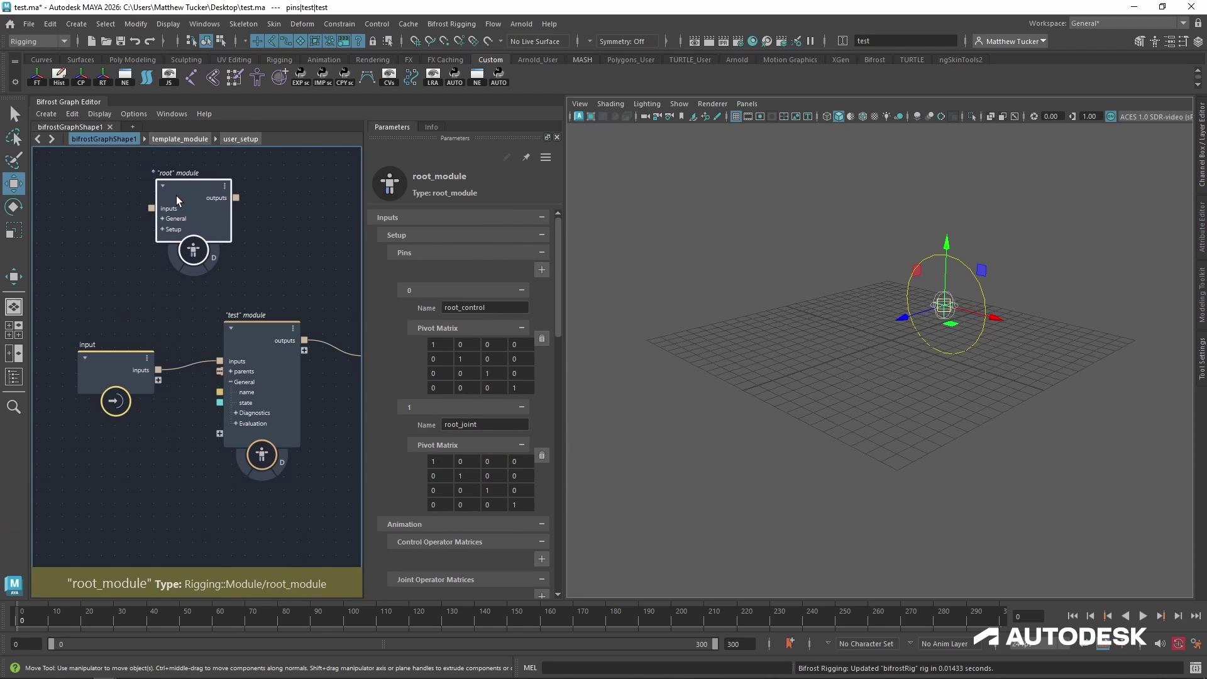
drag(122, 359, 69, 332)
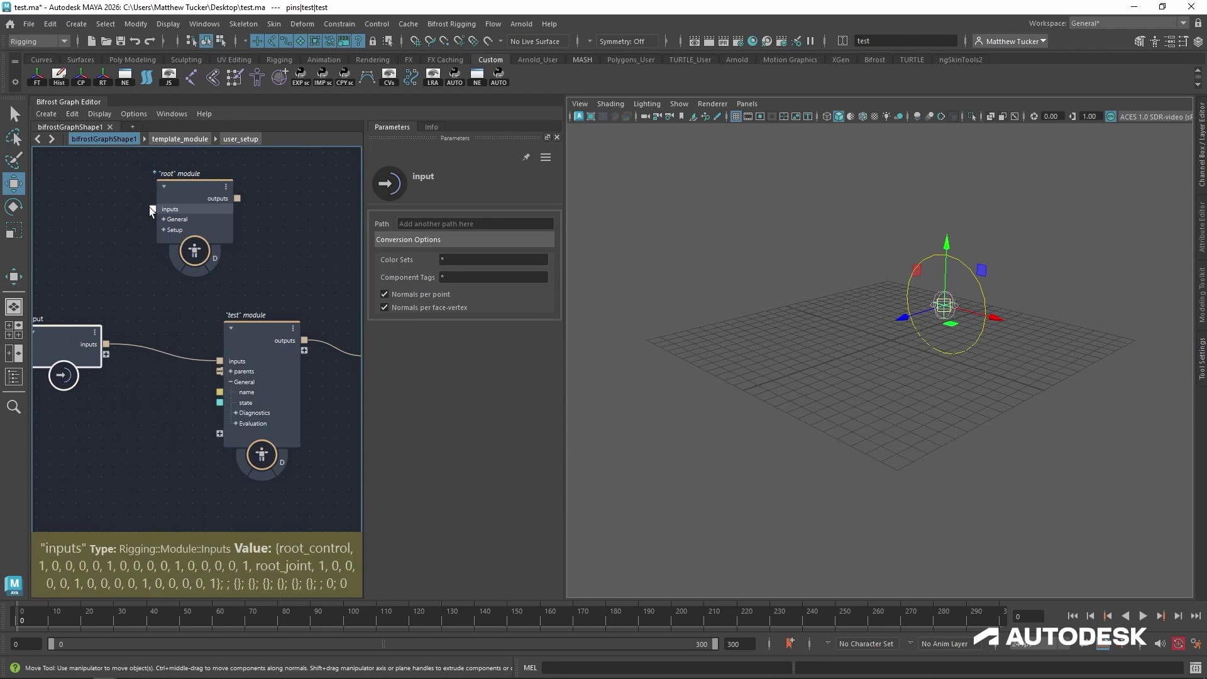
Wire the graph input into root_module's inputs and its outputs into the graph output.
drag(151, 209, 113, 356)
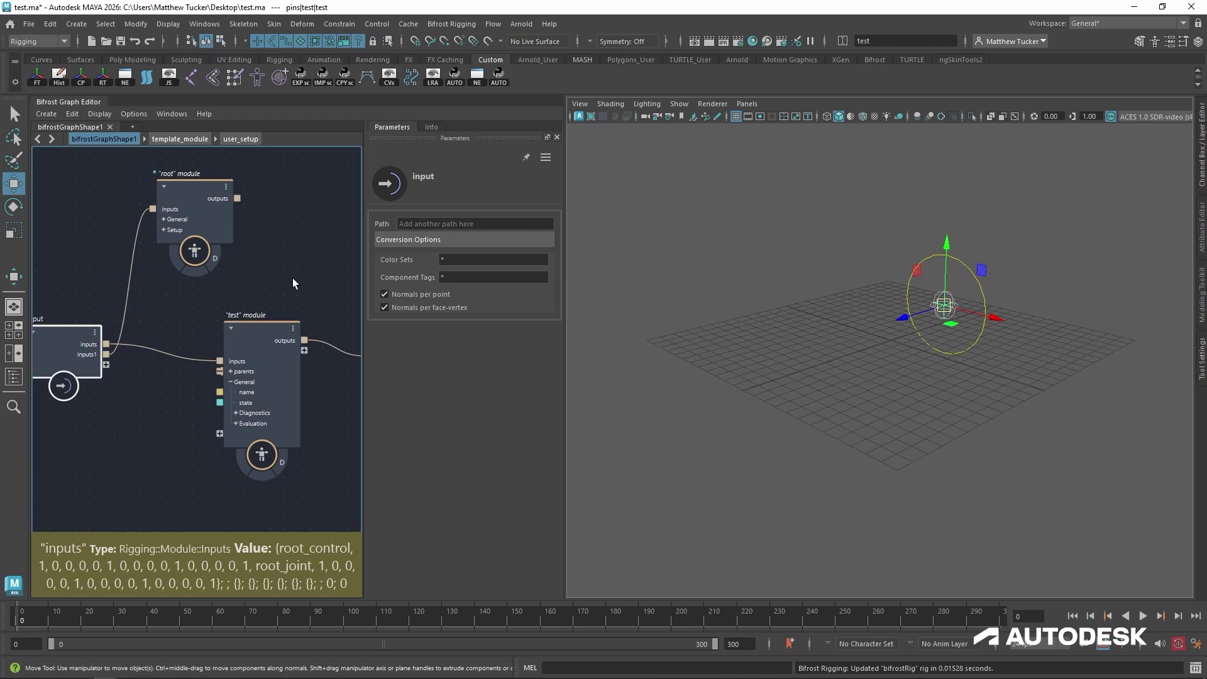
scroll(292, 278, down, 2)
drag(222, 206, 356, 284)
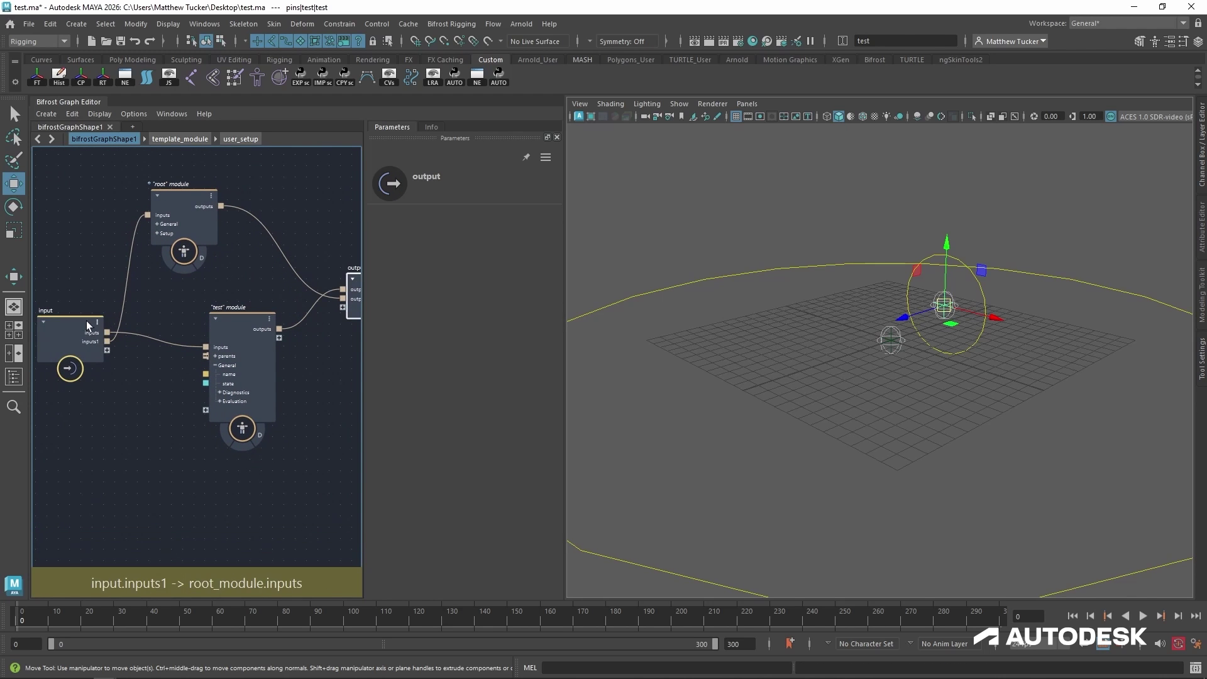
drag(69, 324, 52, 278)
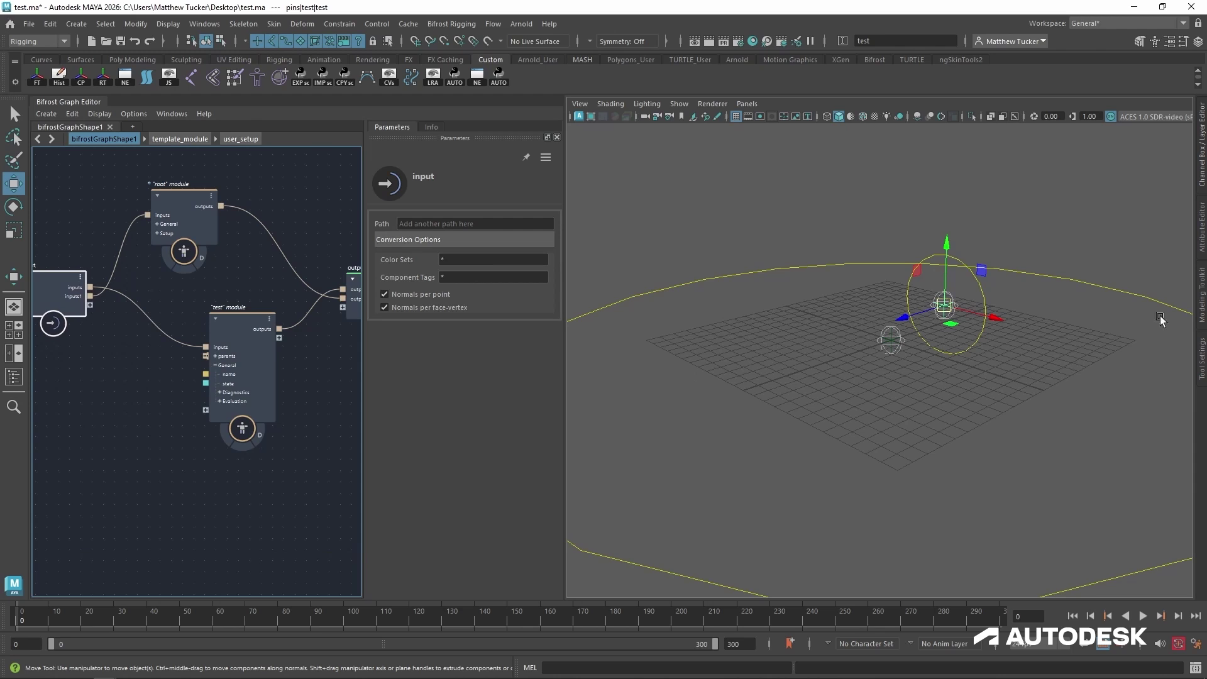
Rename the graph's inputs1 port to root_inputs.
right_click(66, 293)
click(97, 301)
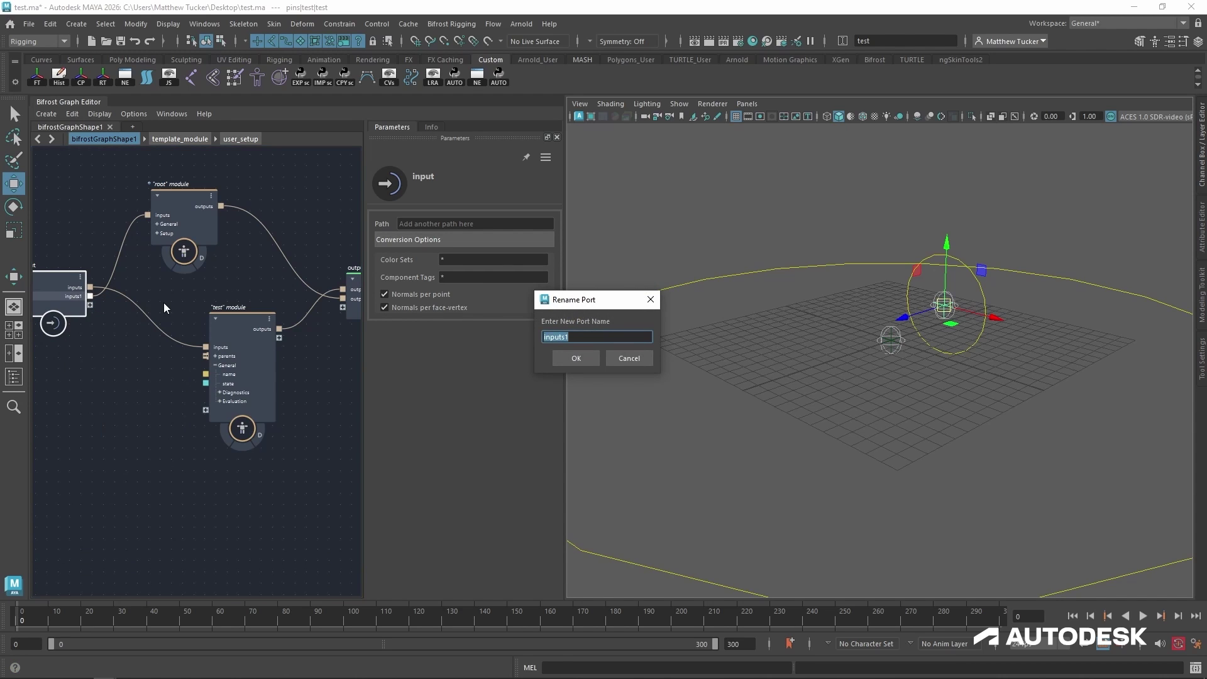
key(End)
key(BackSpace)
key(Home)
text(root_)
key(Return)
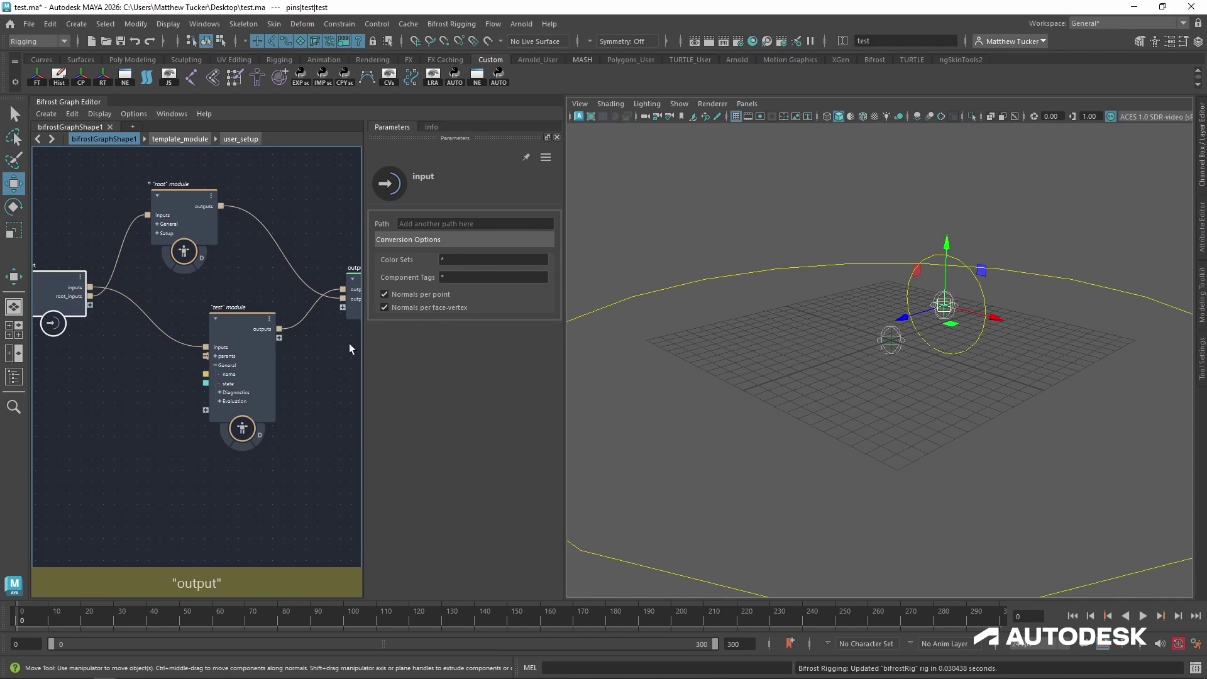
Rename outputs1 to root_outputs and wire the root module's outputs into the test module's parents.
middle_drag(349, 340, 323, 342)
right_click(343, 305)
click(373, 307)
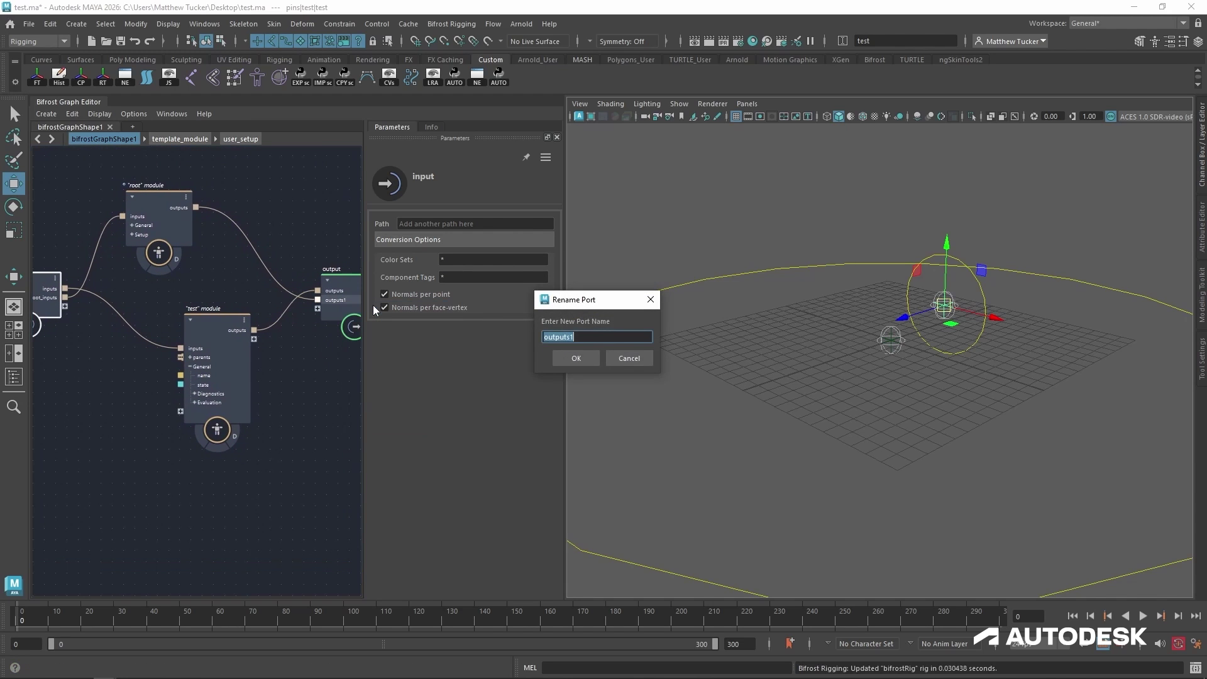
key(End)
key(BackSpace)
key(Home)
text(root_)
key(Return)
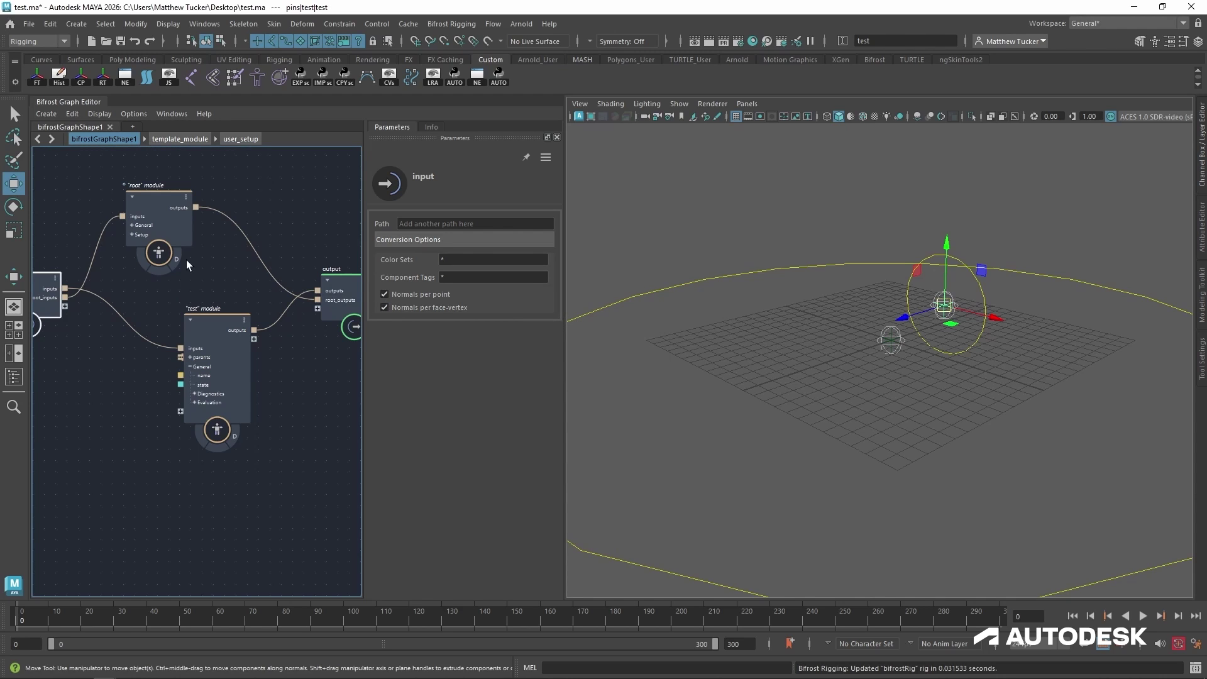
drag(182, 201, 155, 189)
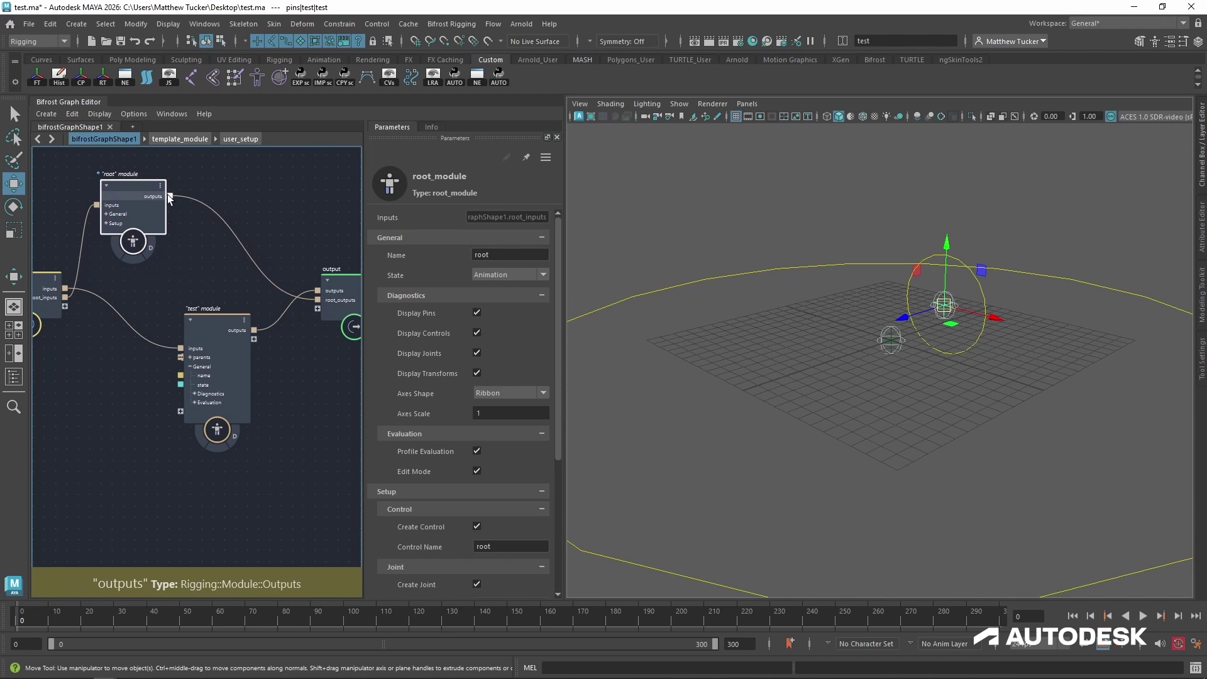
drag(192, 239, 178, 357)
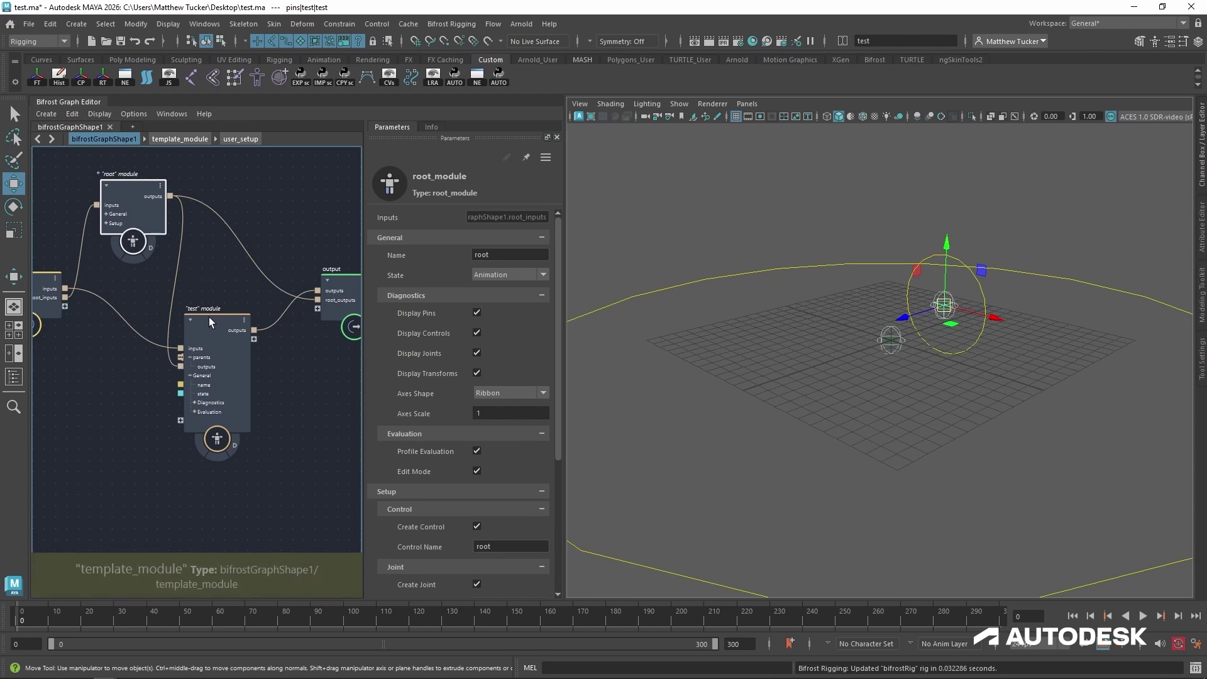
Show the Outliner and expand bifrostRig's controls and joints groups to see root, test_ctrl and test_jnt.
click(14, 386)
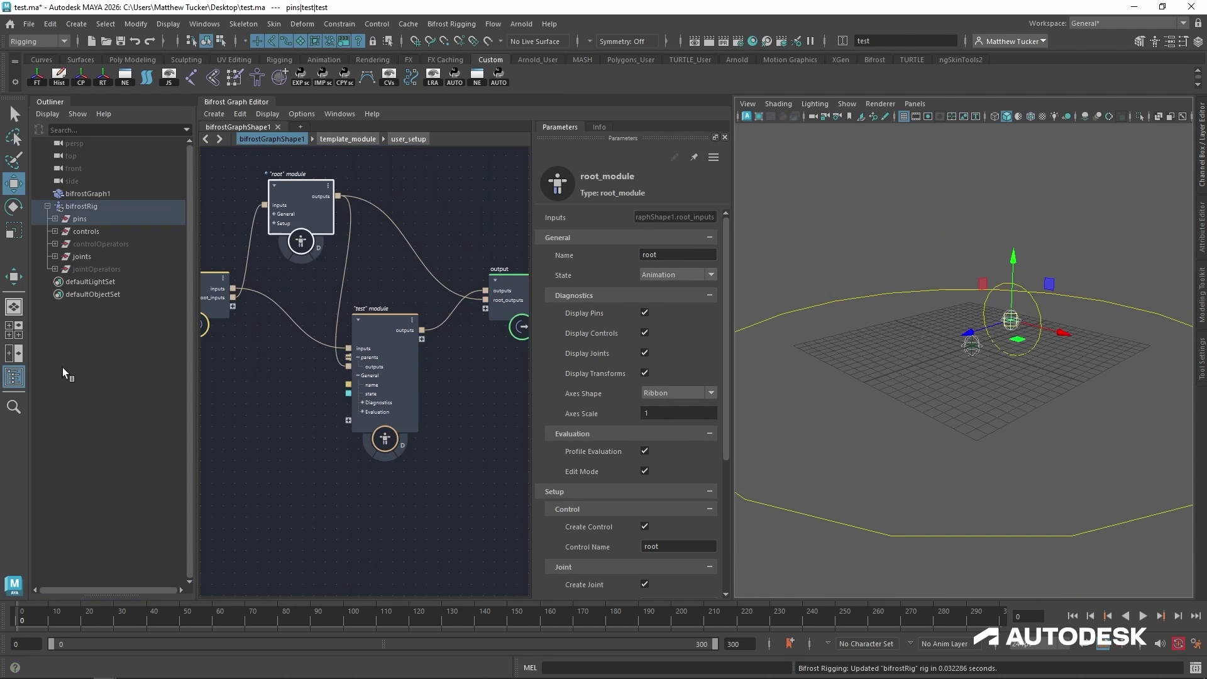
click(54, 231)
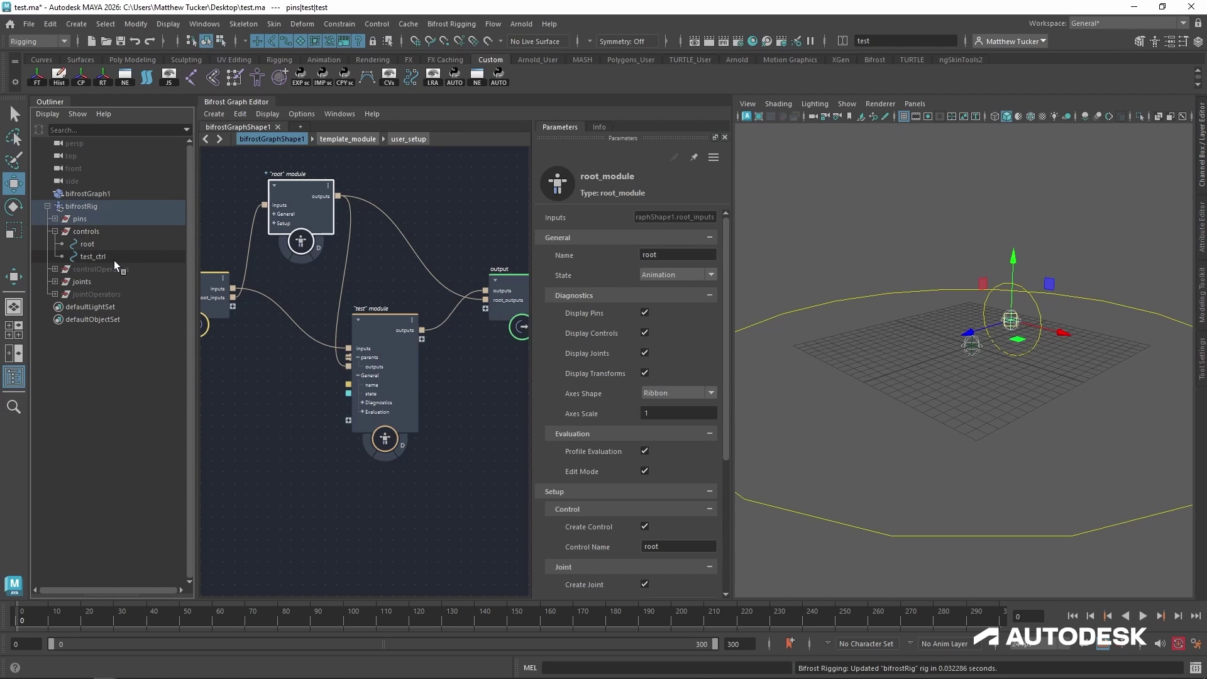
click(55, 282)
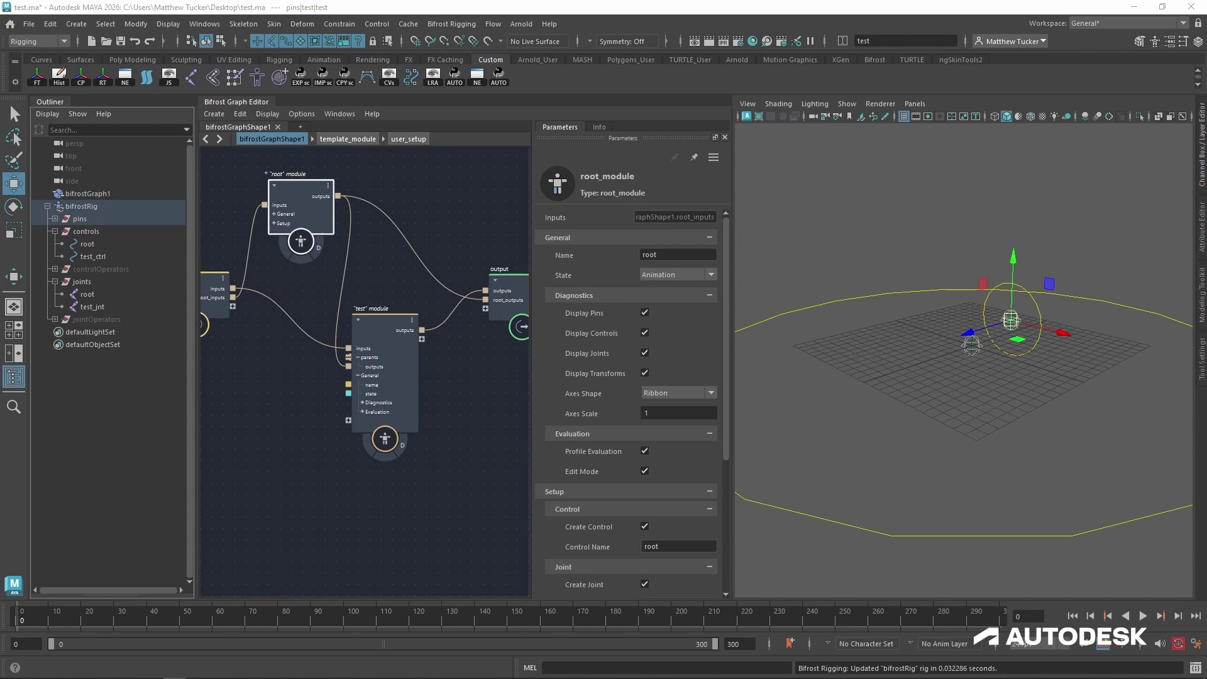
Back inside user_setup, drag a find_parent node from the Node Library into the graph.
click(408, 141)
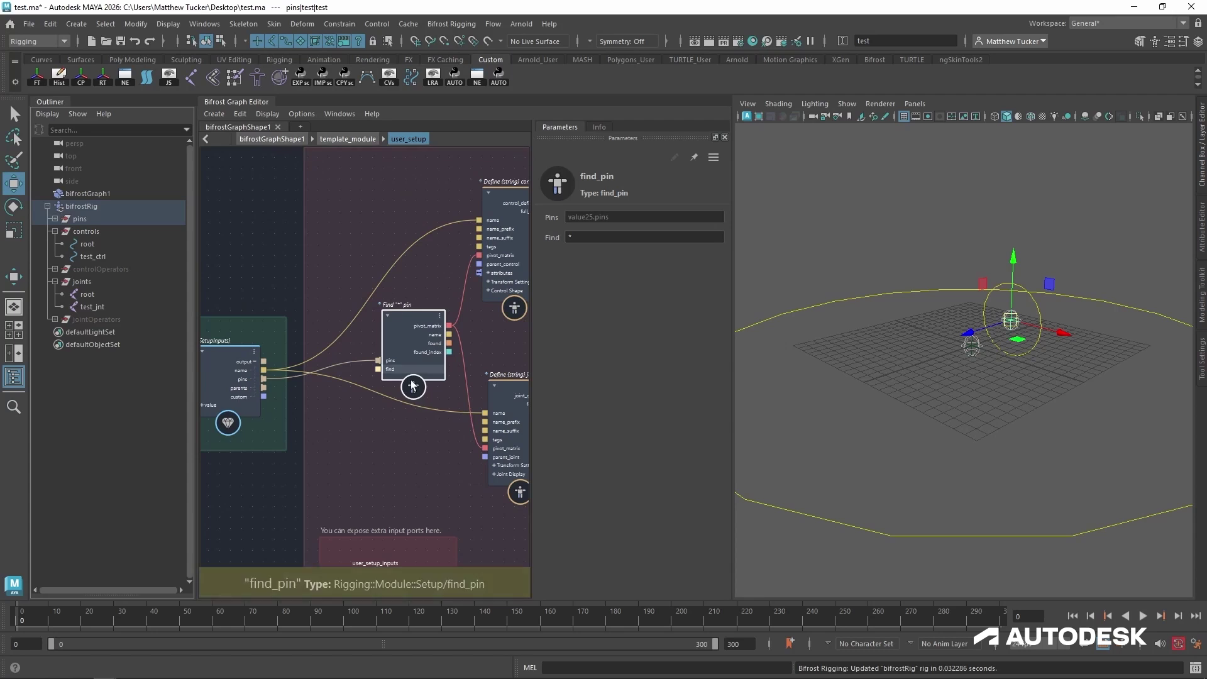
middle_drag(409, 431, 390, 430)
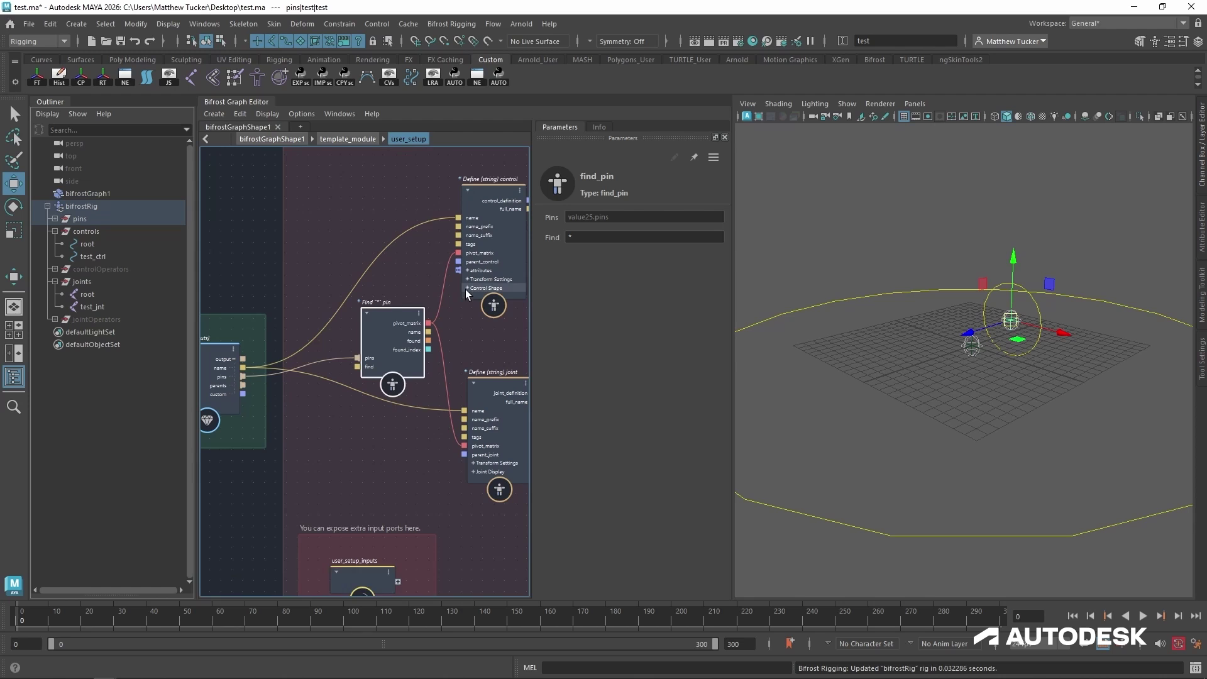
click(367, 472)
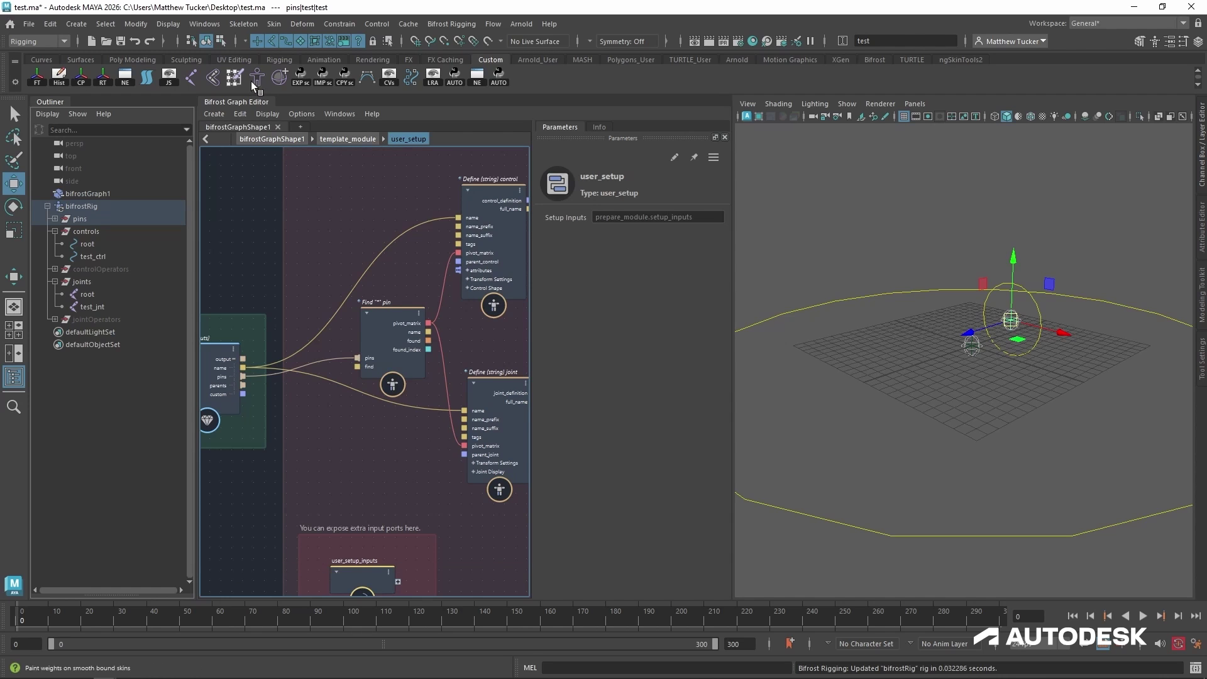
click(338, 116)
click(352, 151)
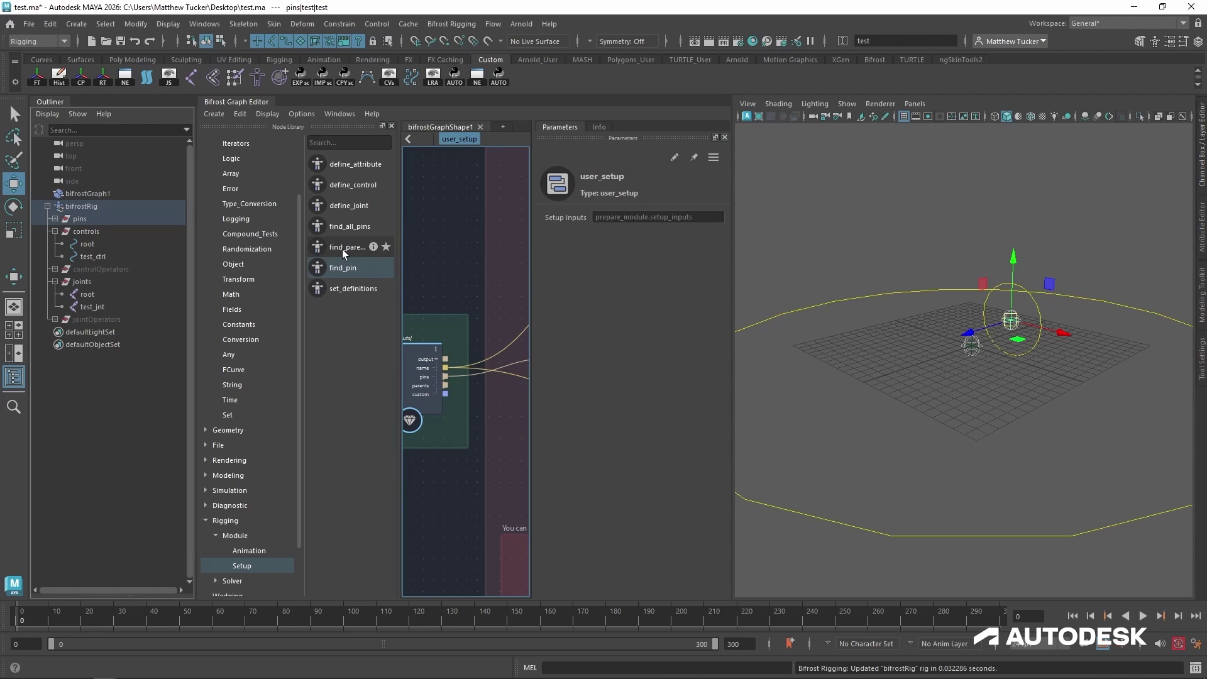
drag(342, 250, 498, 429)
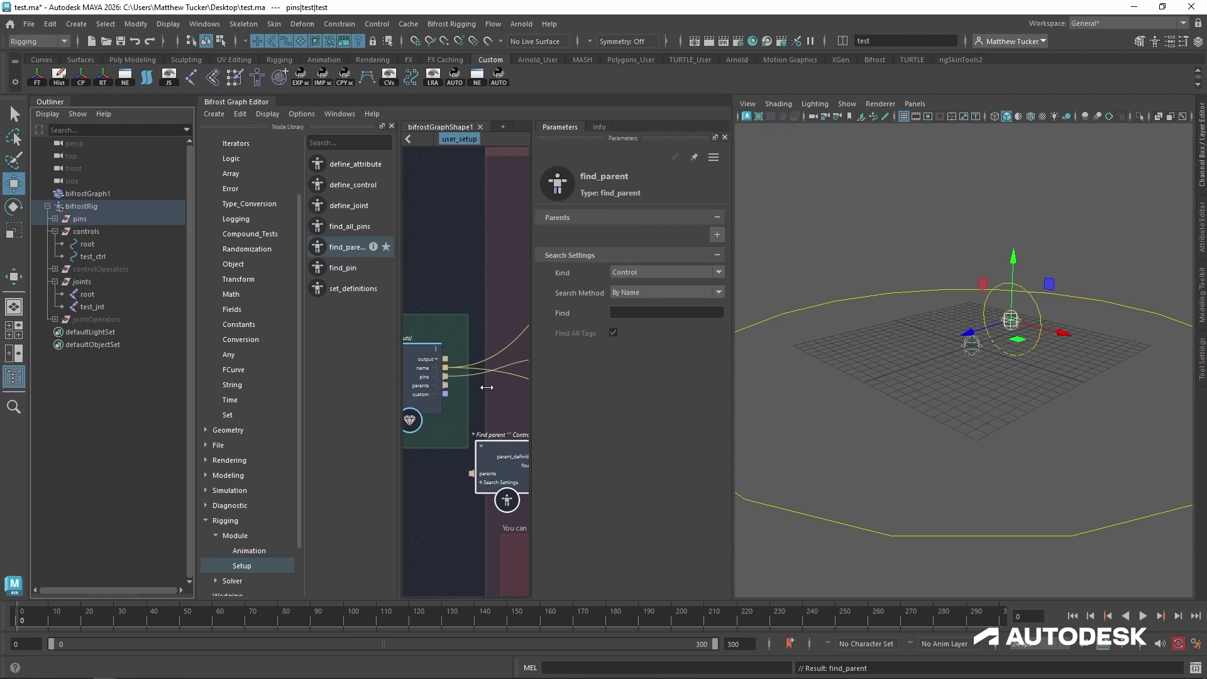
click(391, 126)
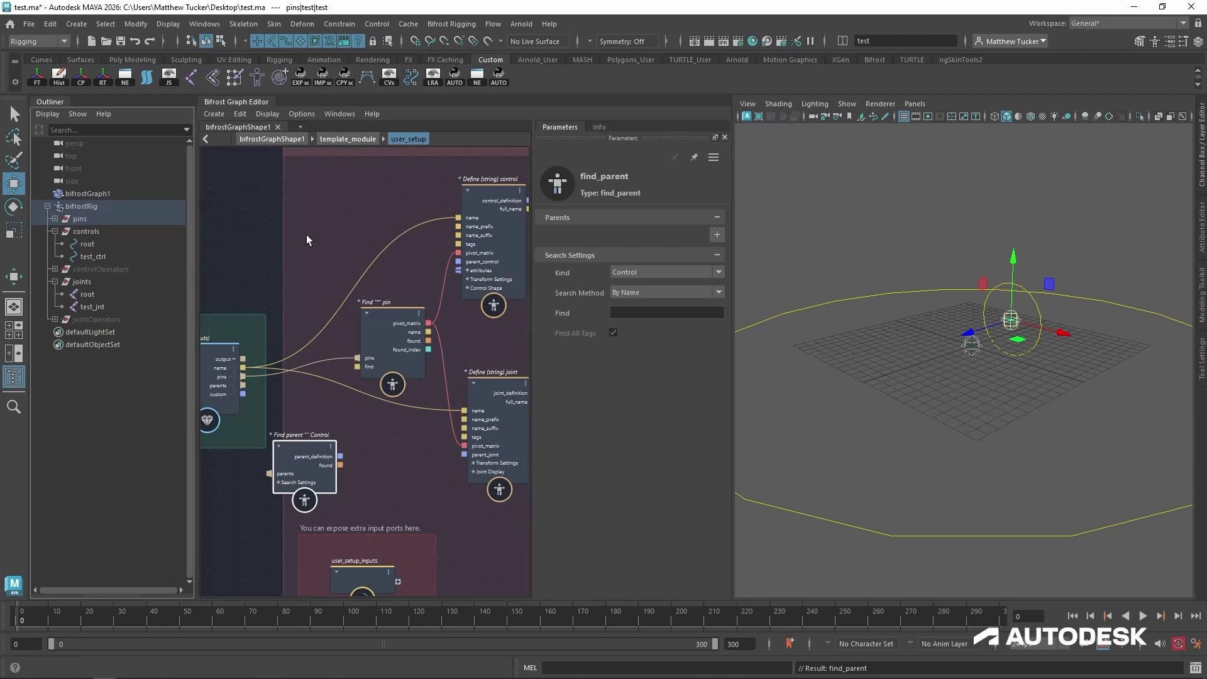
Keep the Find parent node's kind as Control and arrange it near the Find pin node.
click(11, 379)
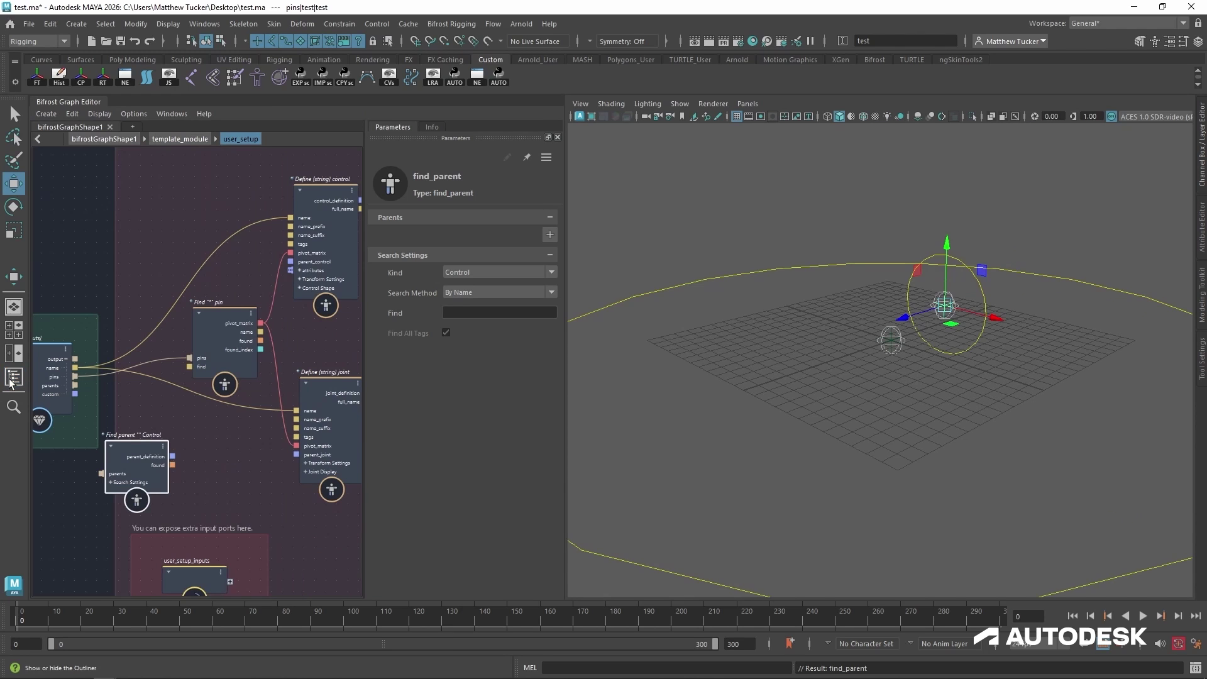
drag(142, 447, 201, 423)
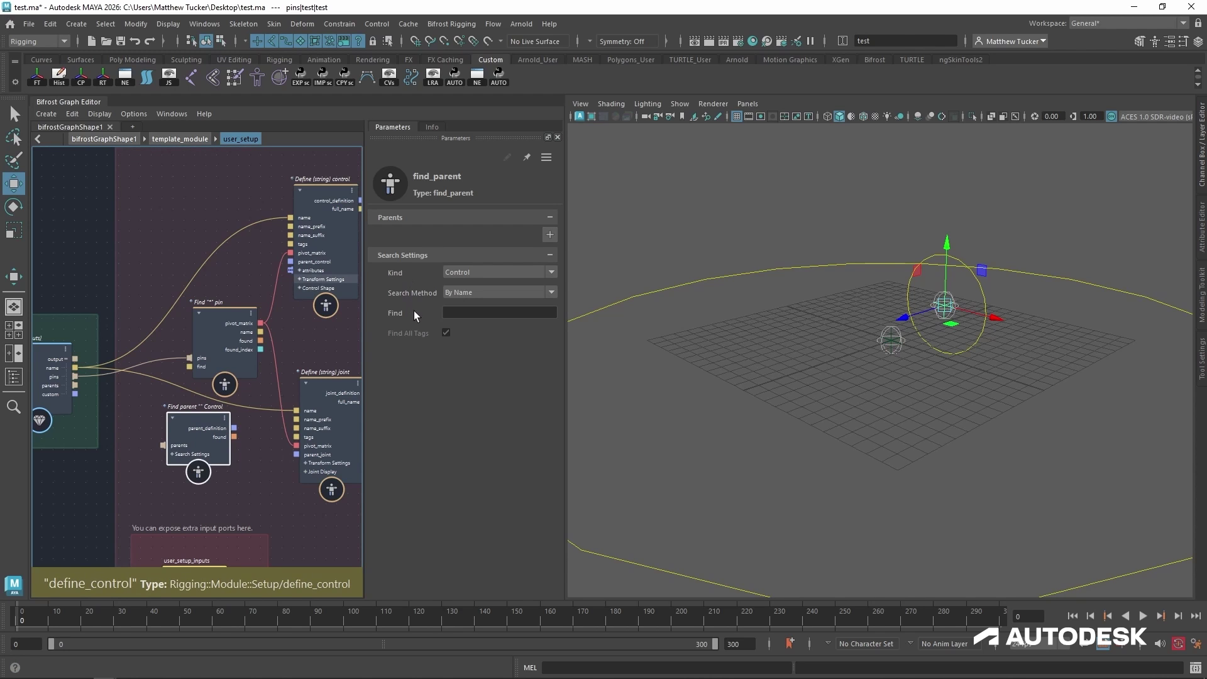
click(484, 273)
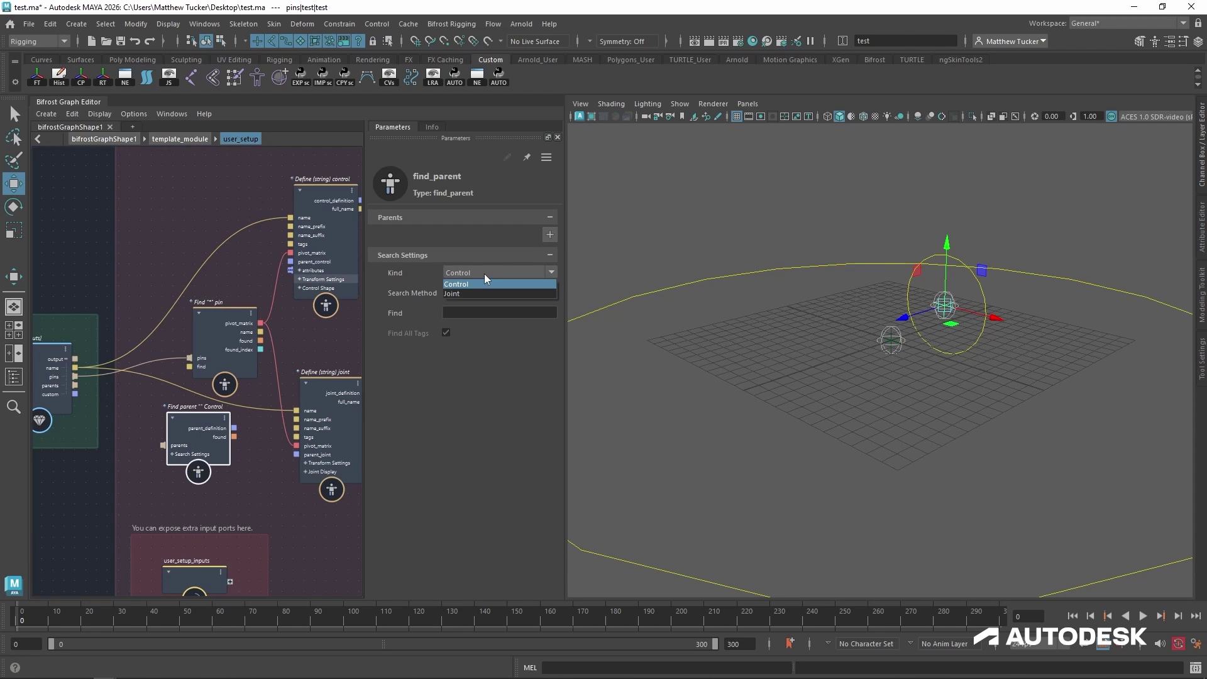
click(484, 275)
middle_drag(203, 487, 213, 463)
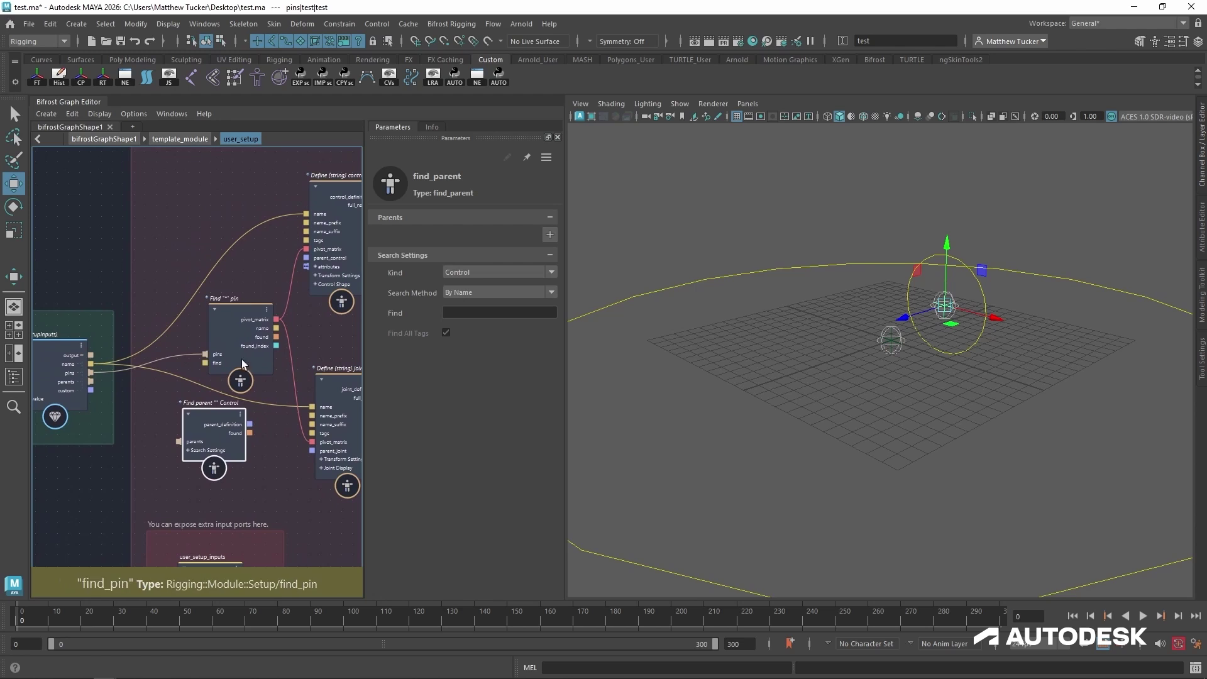
click(242, 360)
drag(242, 360, 249, 278)
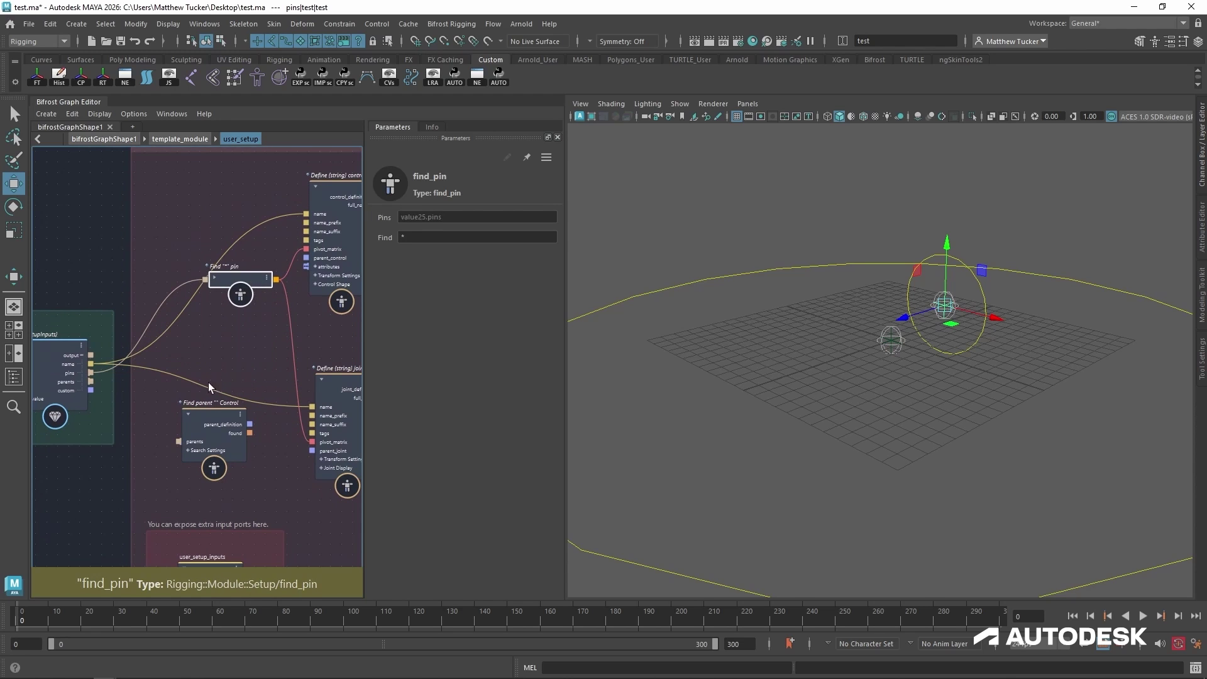
drag(201, 418, 220, 326)
Duplicate the Find parent node and set the copy's kind to Joint.
key(ctrl+v)
drag(206, 426, 185, 426)
drag(243, 321, 227, 345)
click(183, 444)
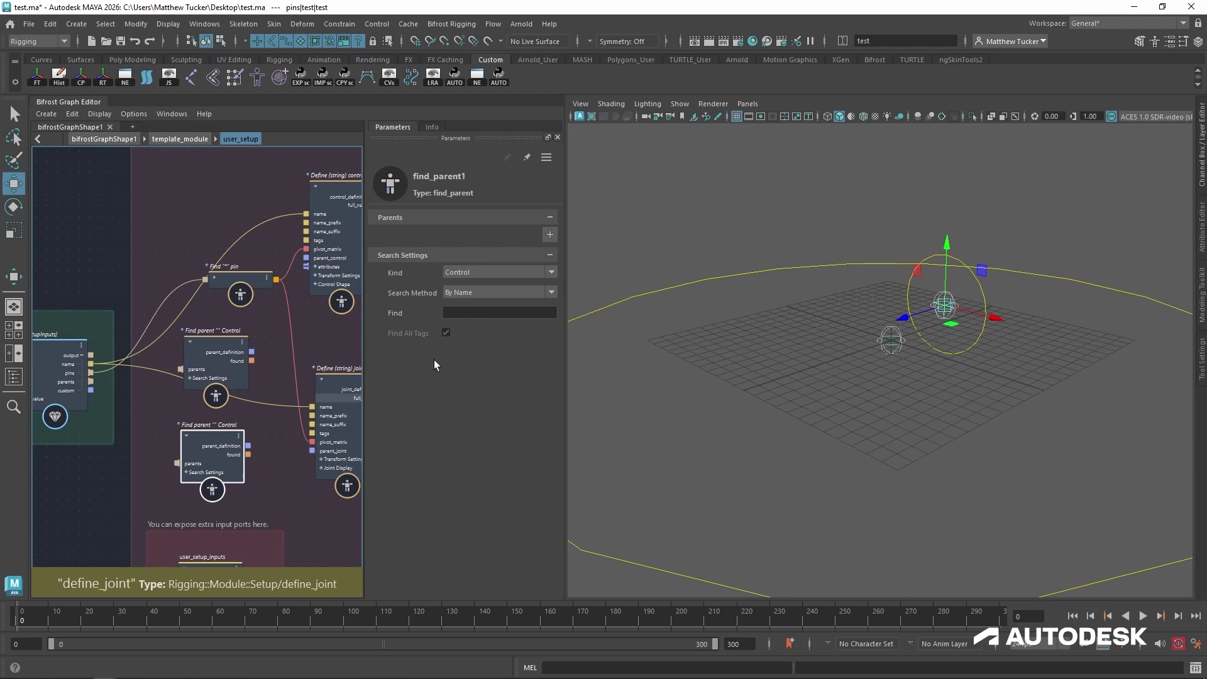
click(481, 273)
click(472, 291)
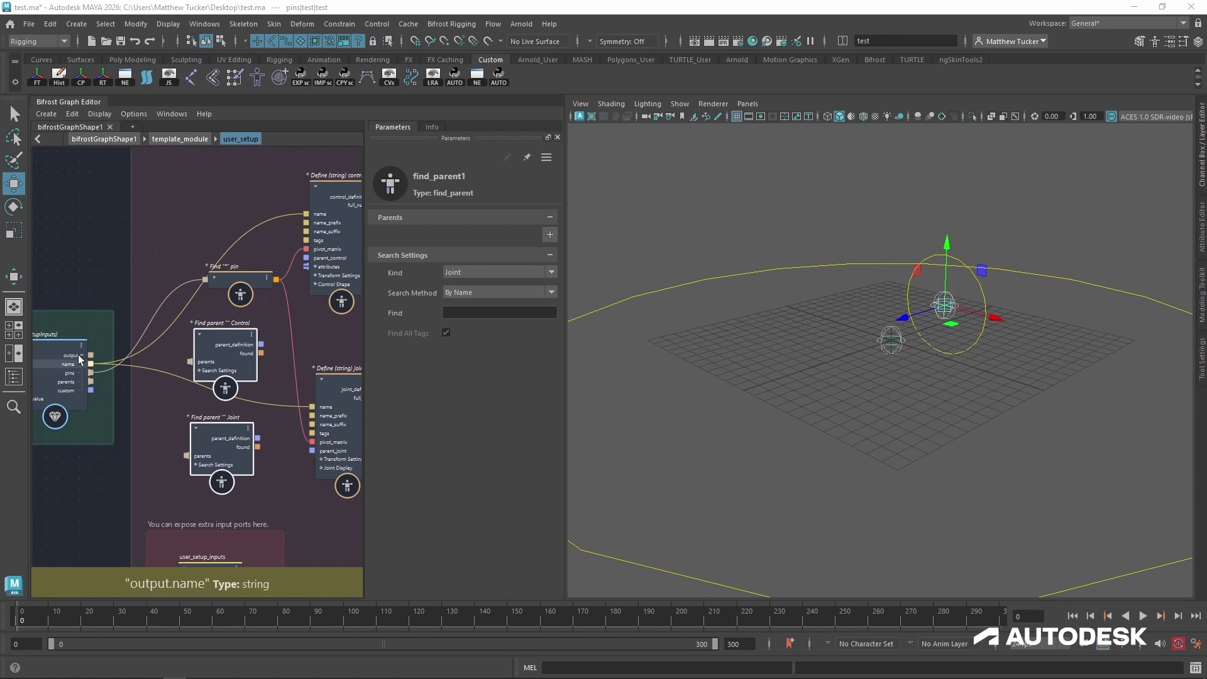
Feed the module parents into both finders and set each Find pattern to '*'.
drag(91, 382, 98, 385)
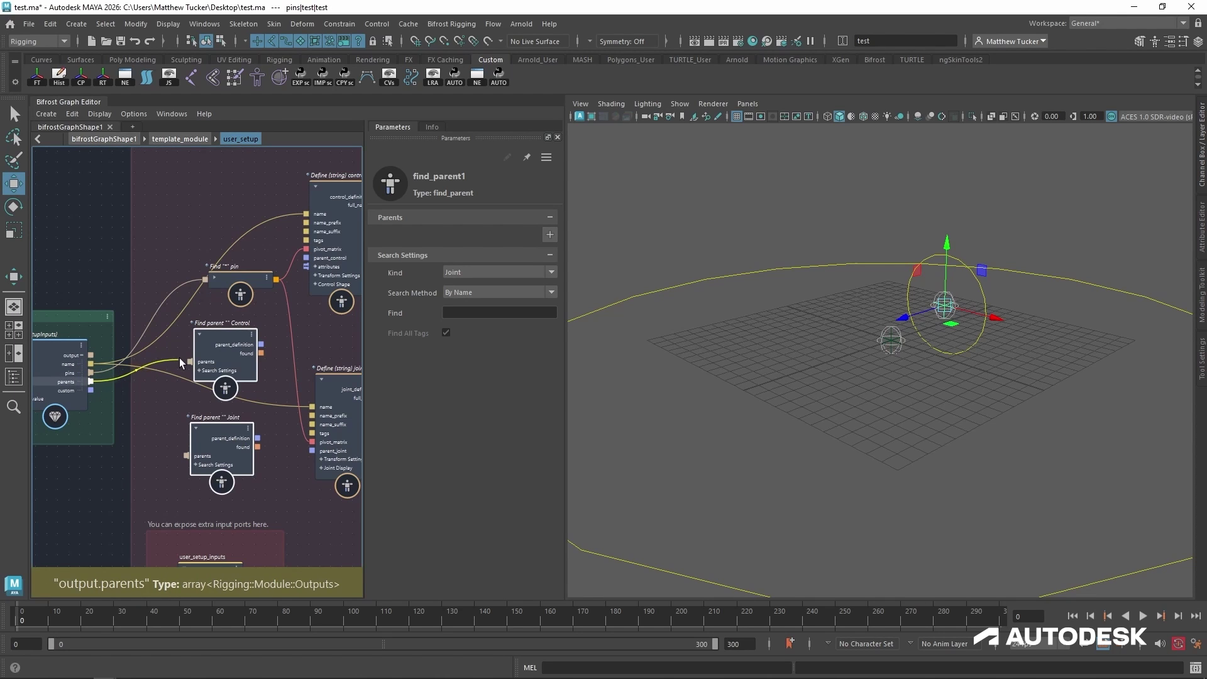
drag(180, 358, 189, 361)
drag(91, 382, 191, 458)
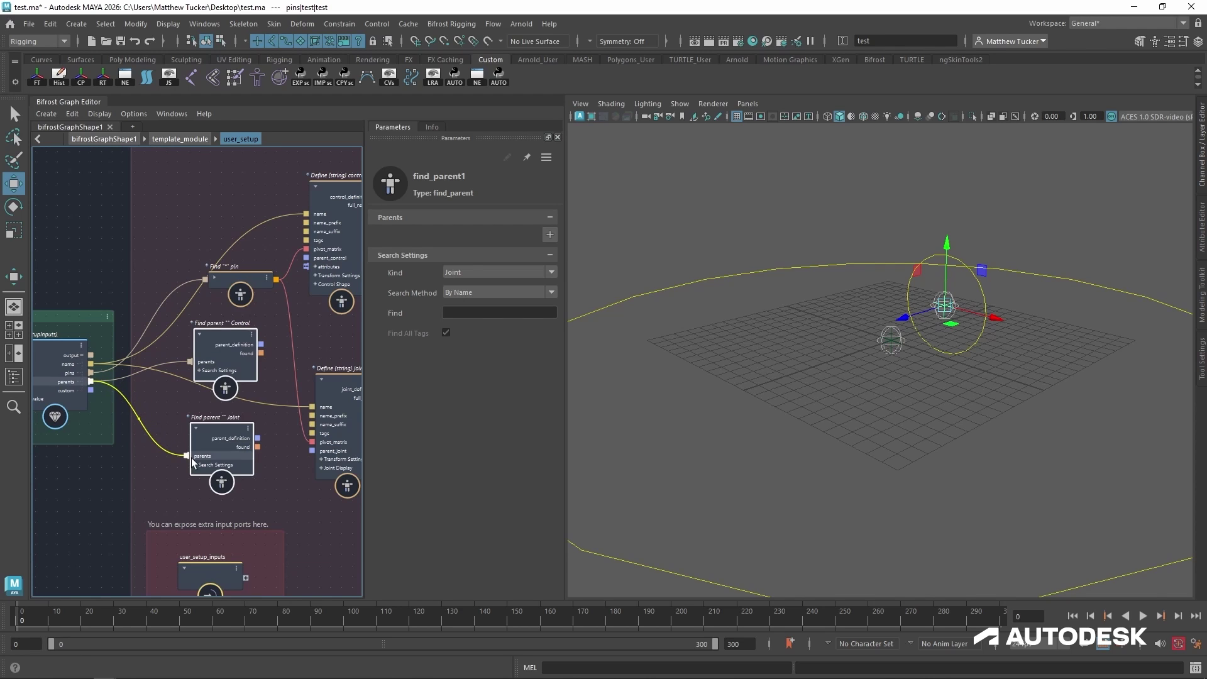
click(235, 363)
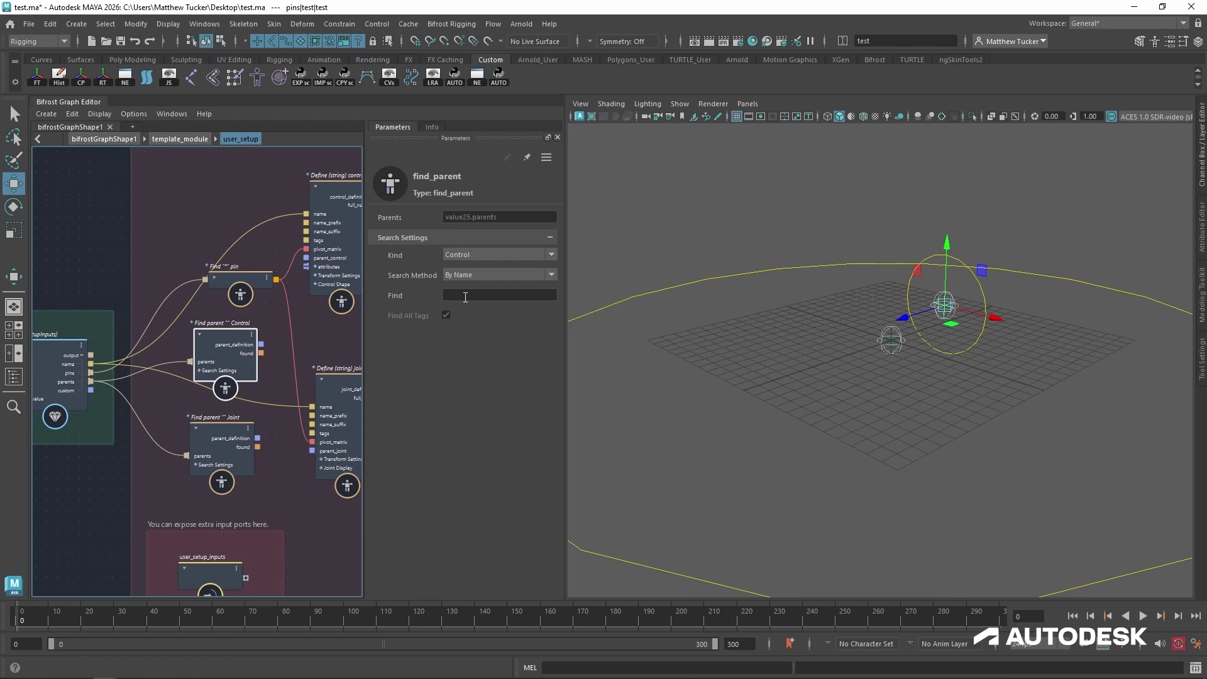
click(238, 280)
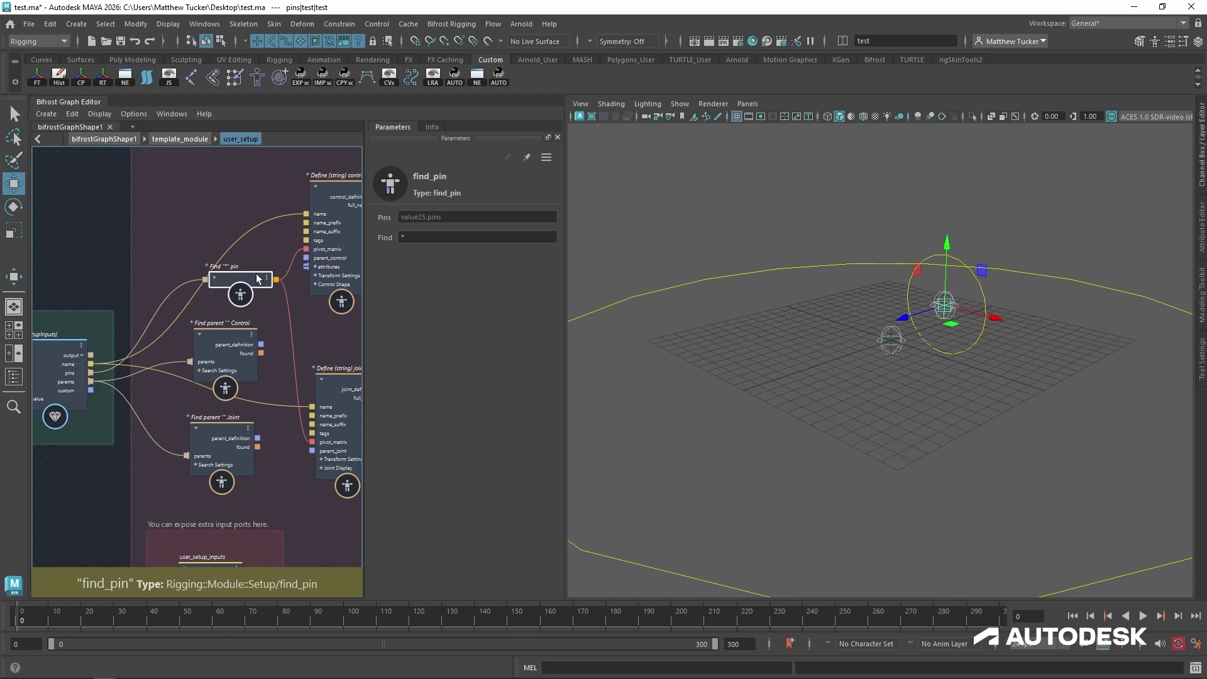
click(248, 345)
click(463, 294)
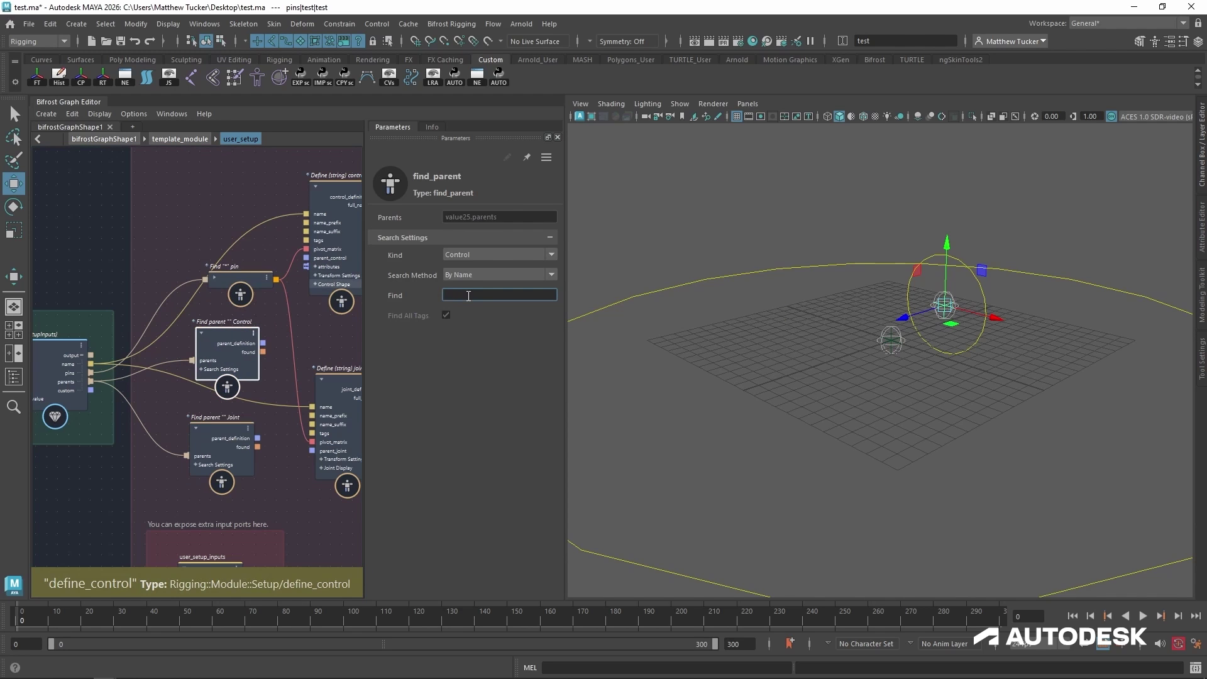
key(Return)
click(202, 436)
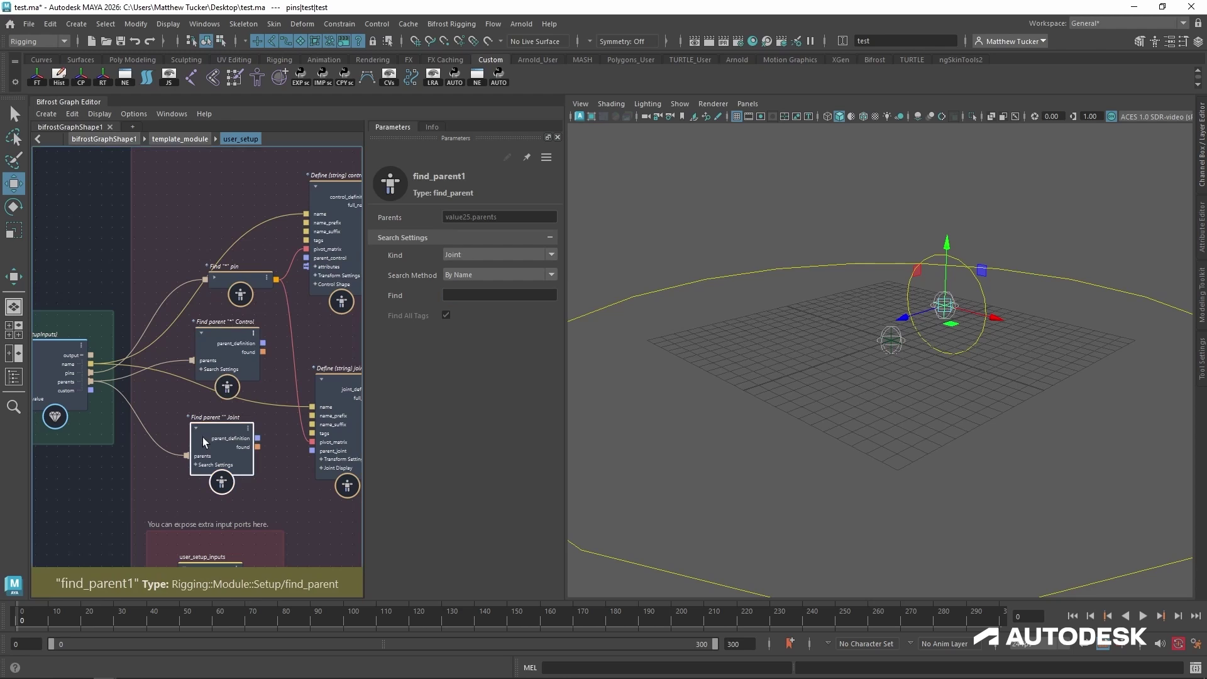
click(458, 296)
text(*)
key(Return)
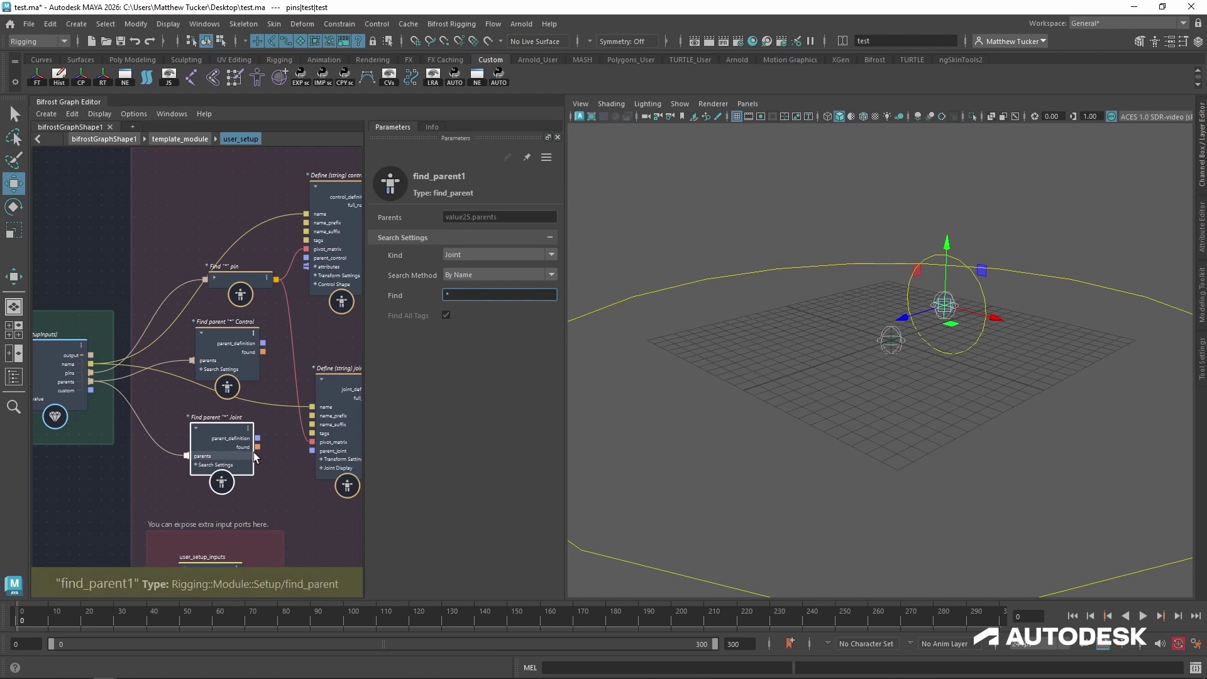
Wire the finders' parent_definition outputs into the joint's parent_joint and the control's parent_control.
drag(258, 438, 312, 450)
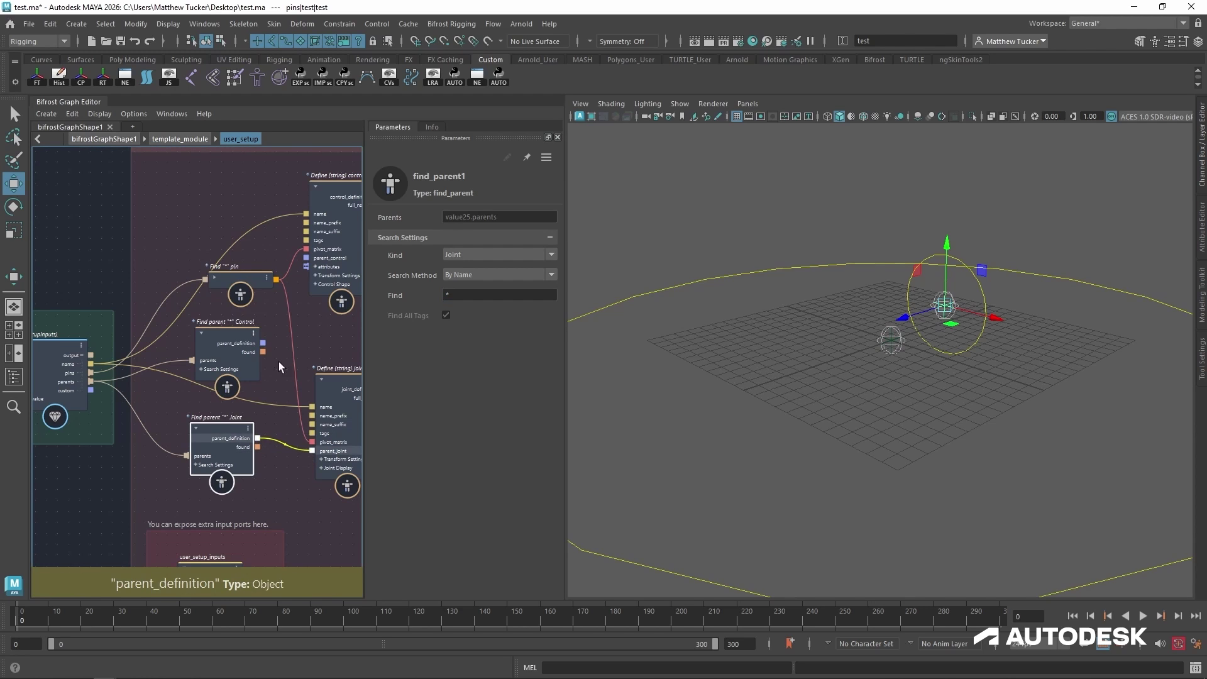
drag(263, 343, 308, 259)
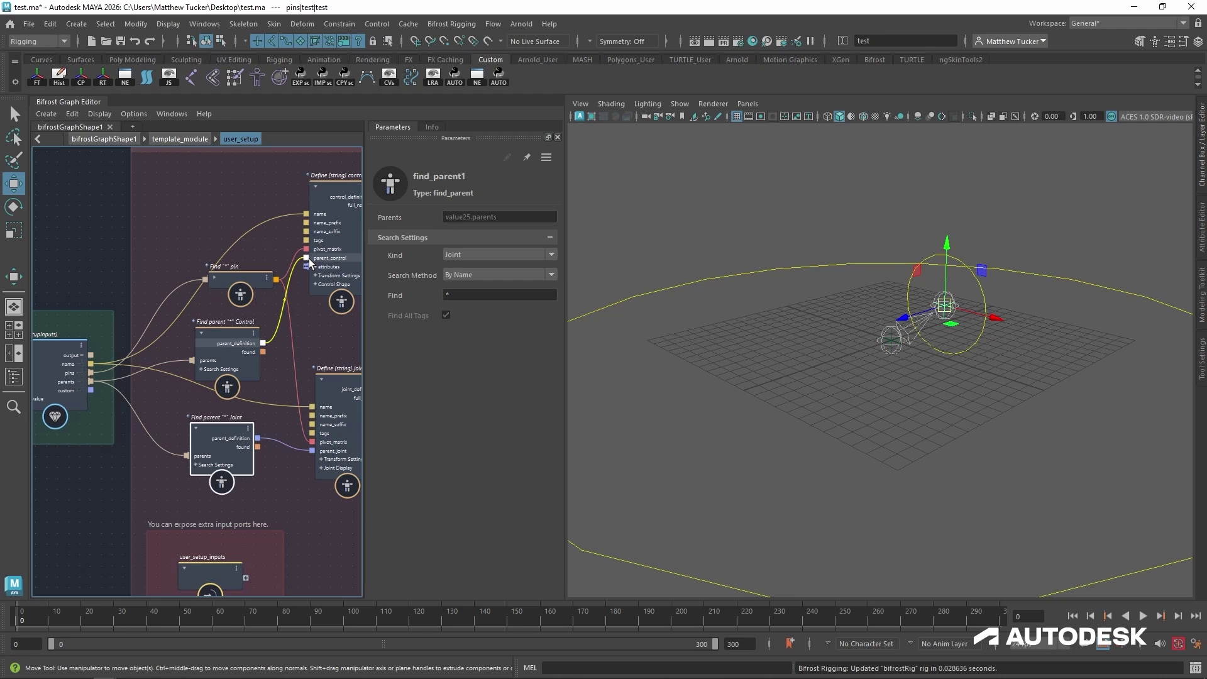
click(955, 303)
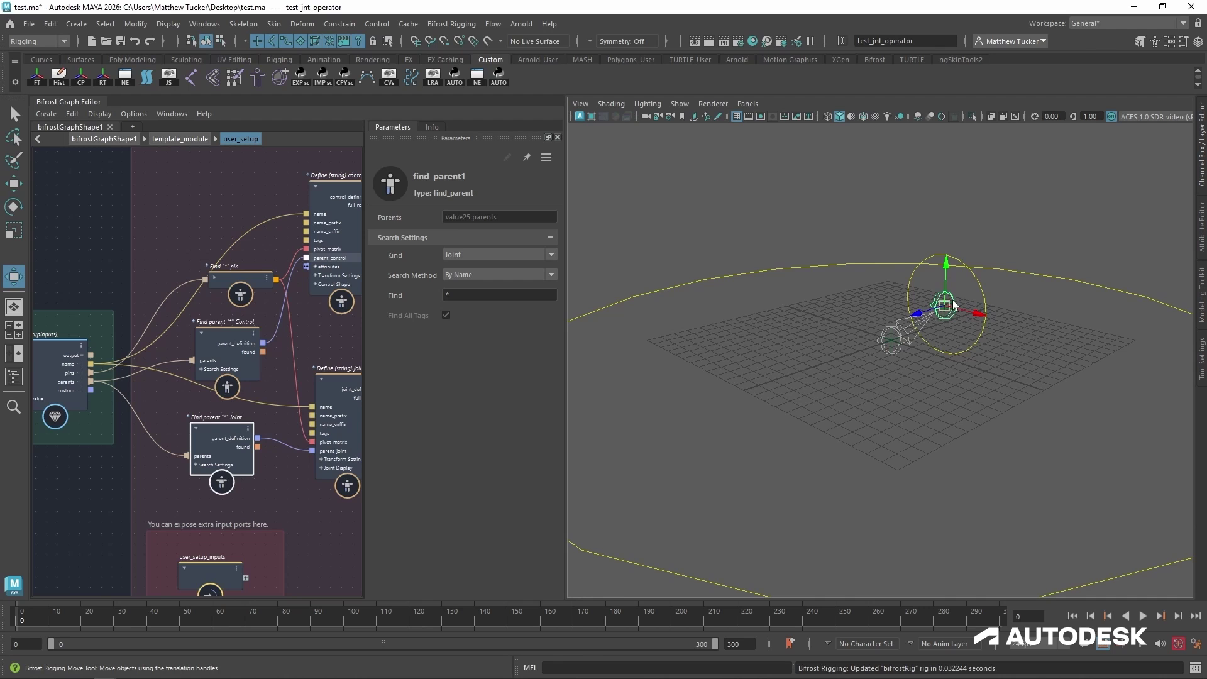
click(890, 340)
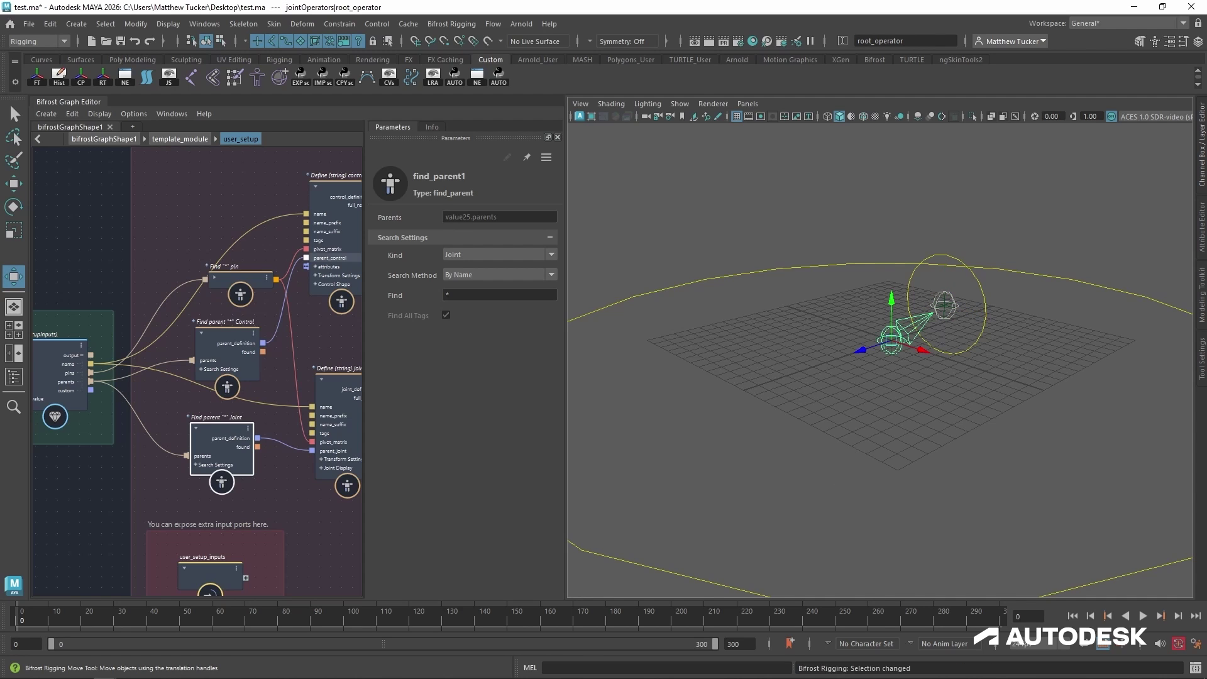
drag(205, 425, 212, 425)
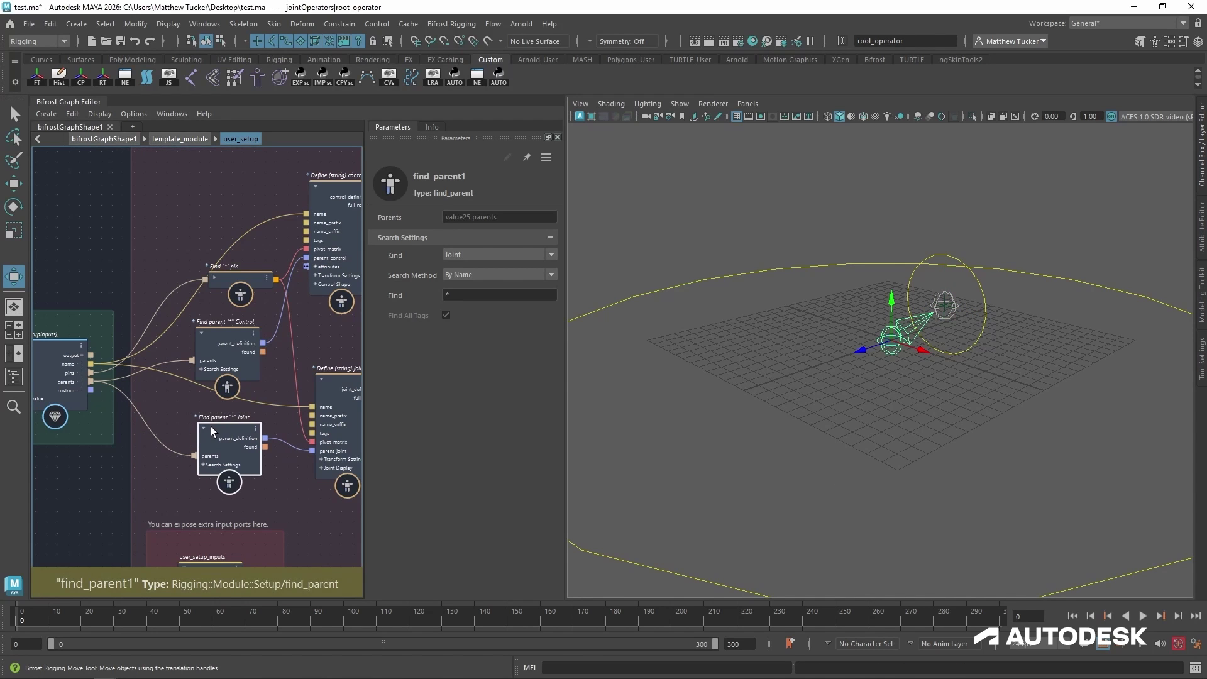
Switch the Joint find_parent node's Search Method to By Tags and right-click the parents wire.
click(470, 277)
click(459, 299)
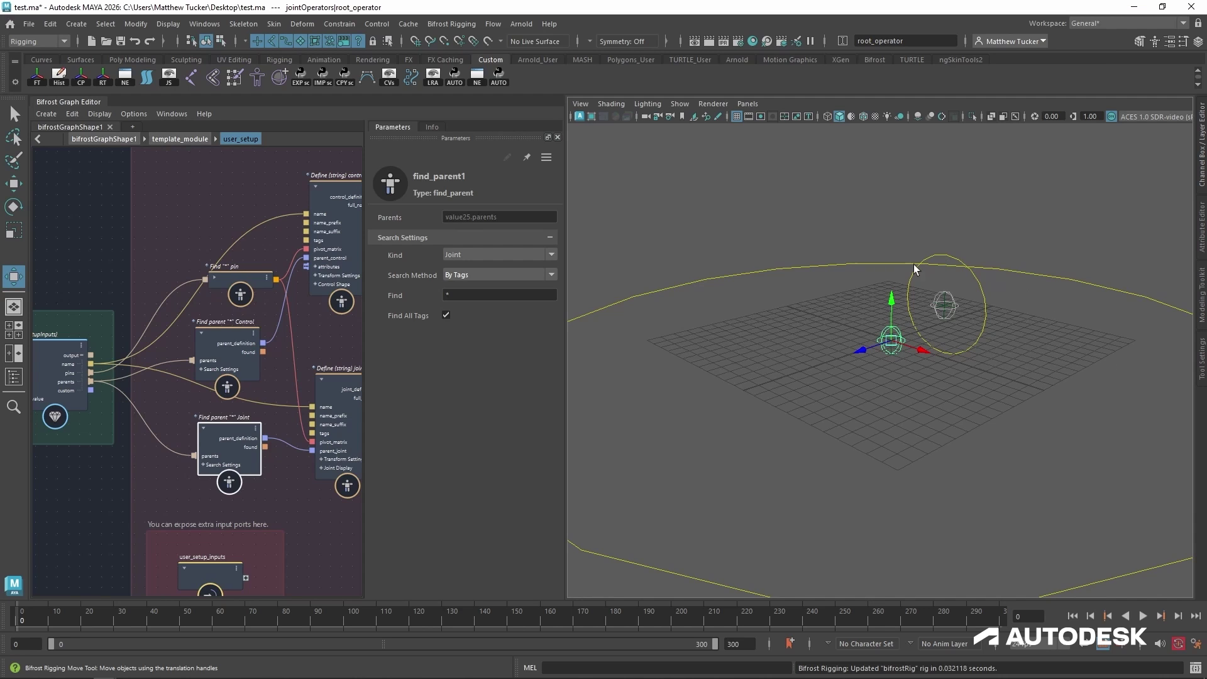
click(125, 403)
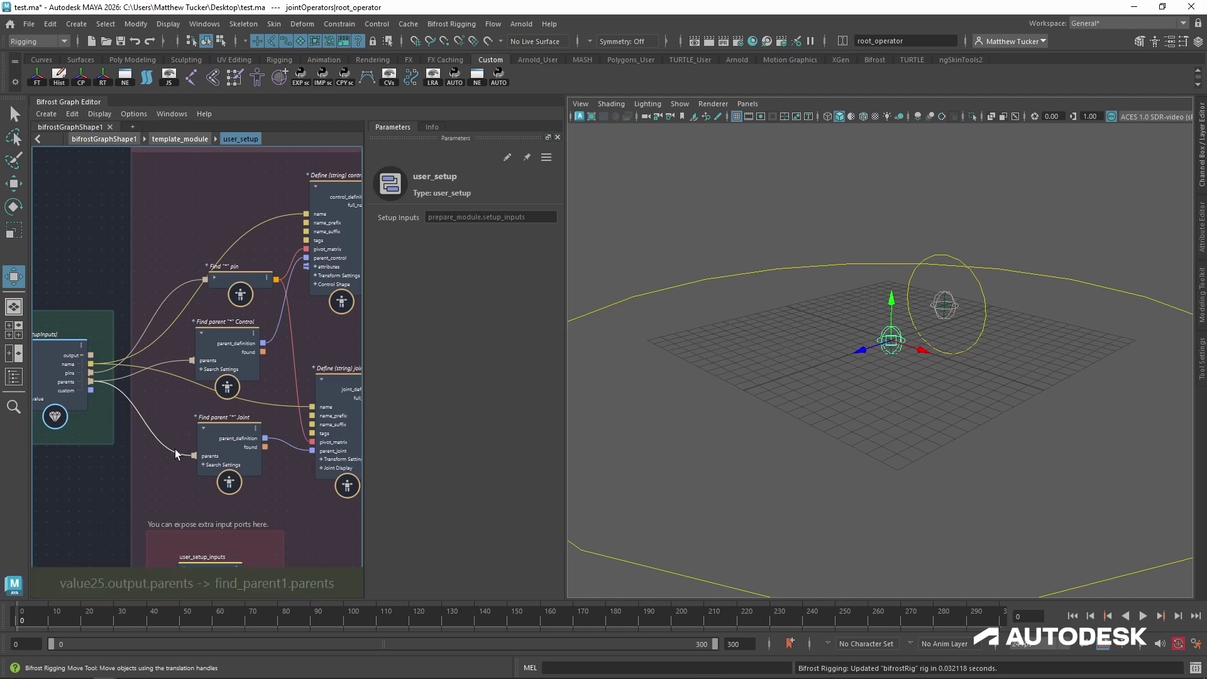
right_click(142, 419)
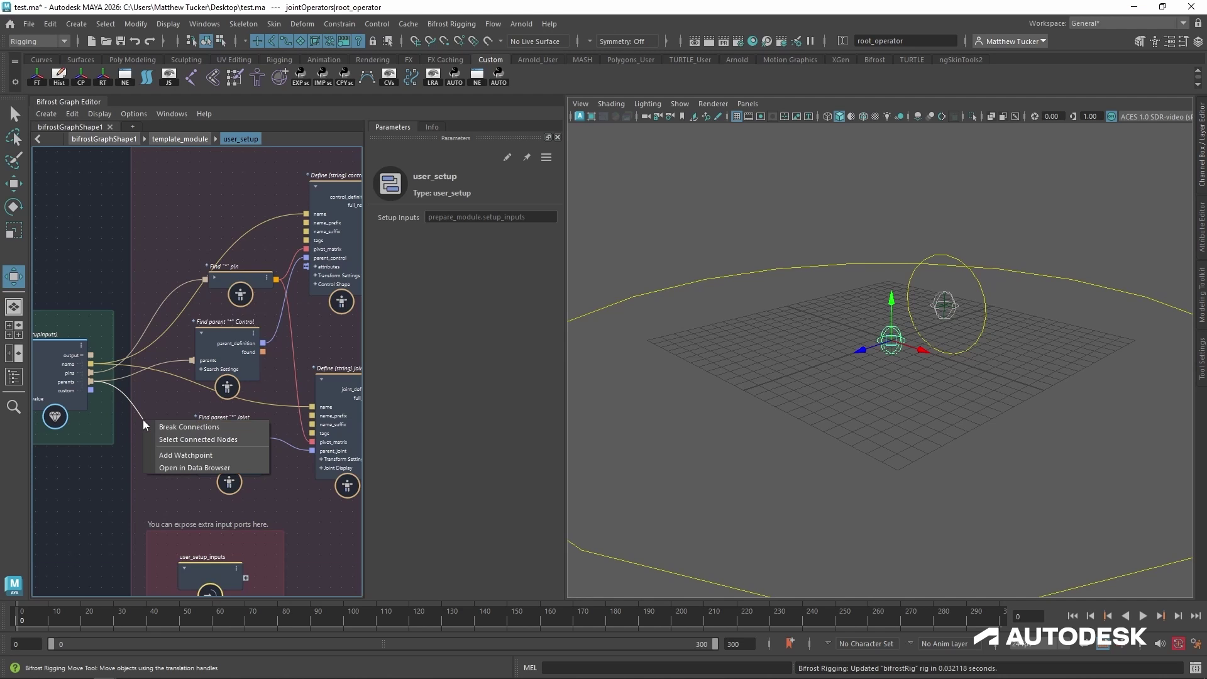
Open the parents wire in the Data Browser and inspect setup > controls > tags > #0.
click(173, 466)
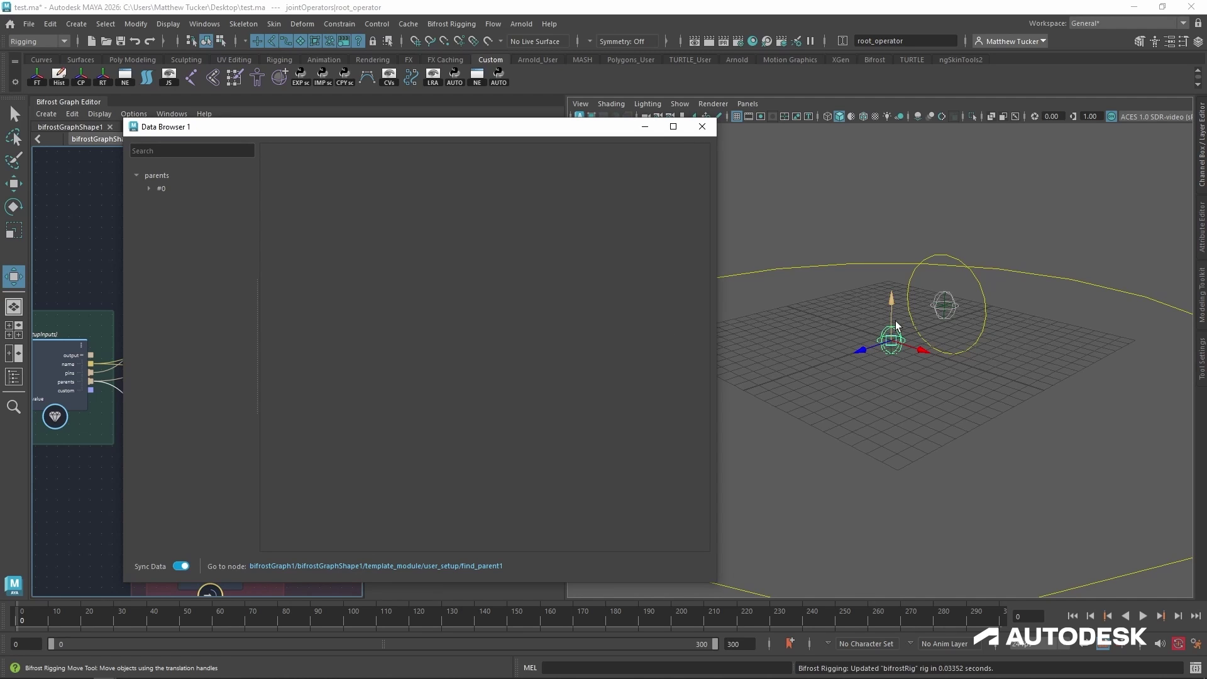
click(148, 189)
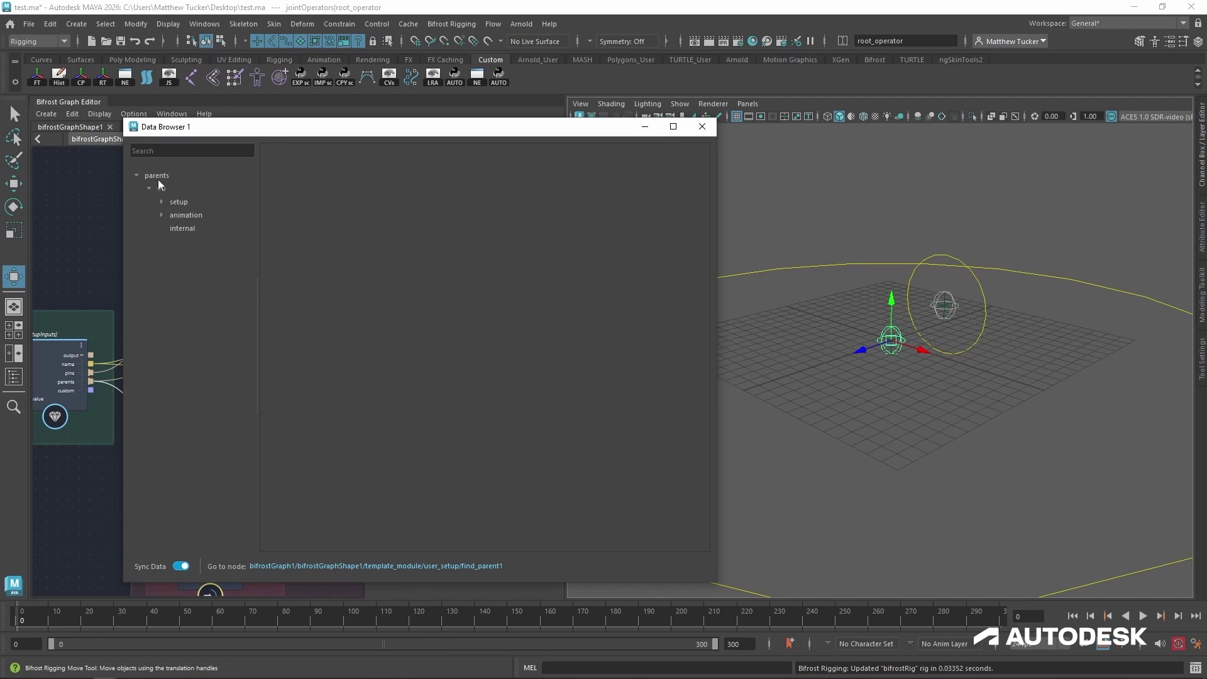
click(165, 175)
click(178, 189)
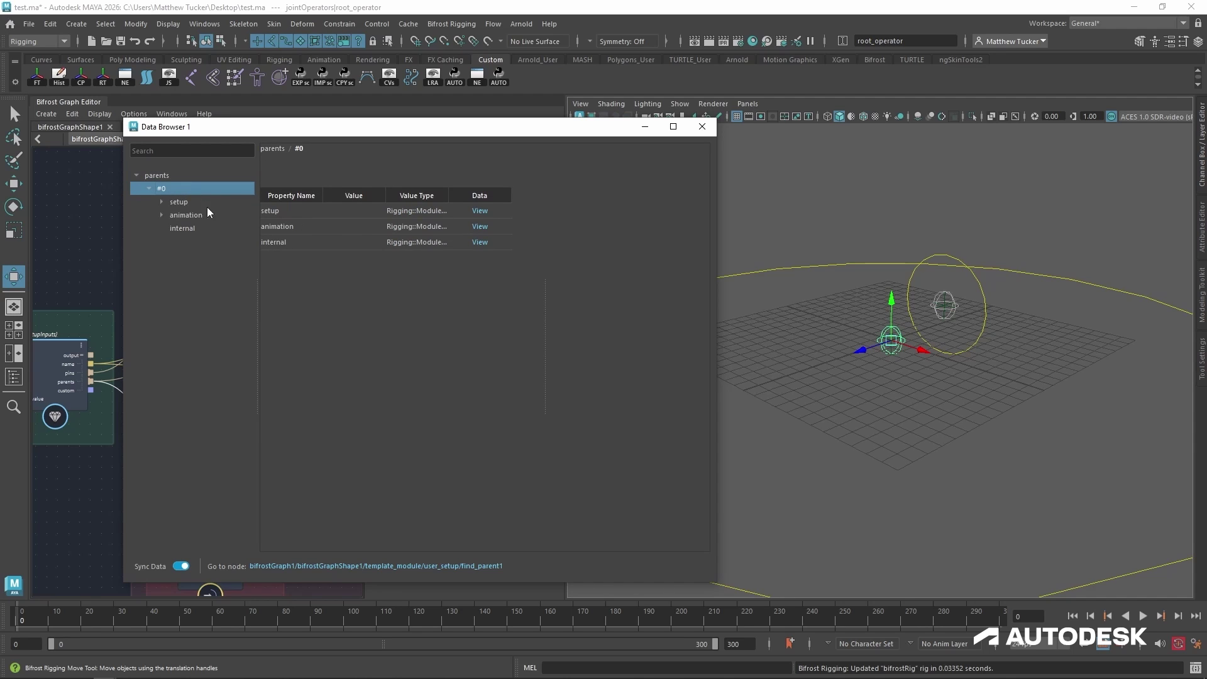
click(161, 201)
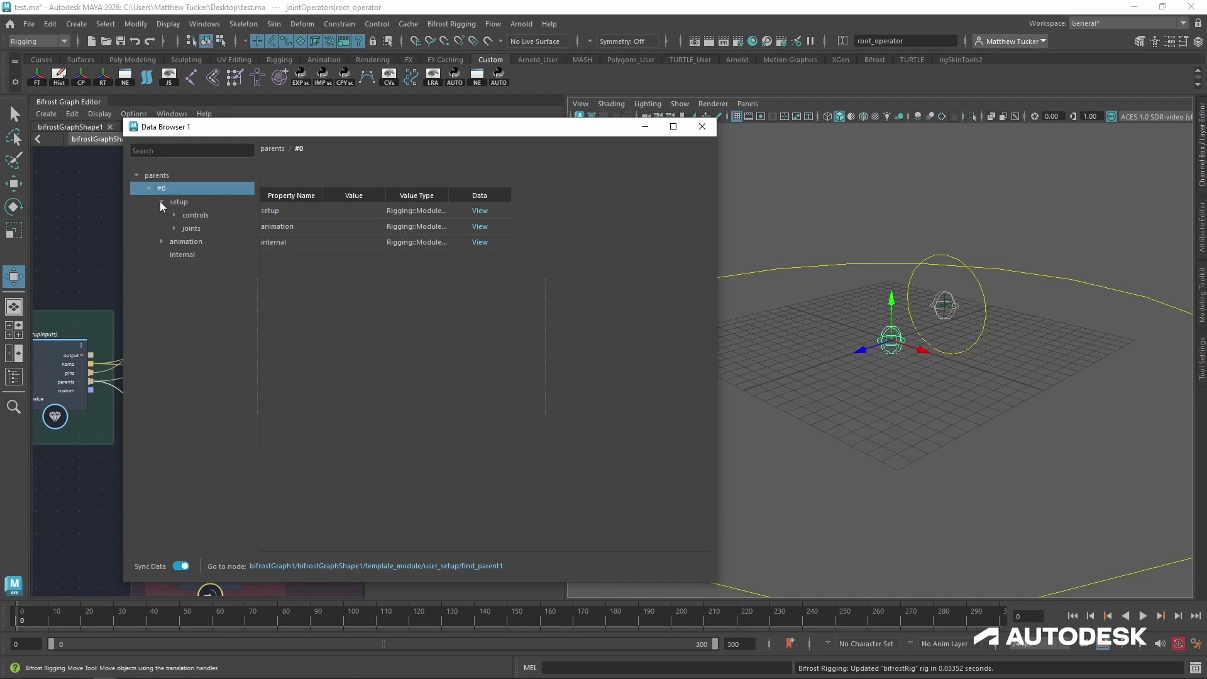
click(204, 202)
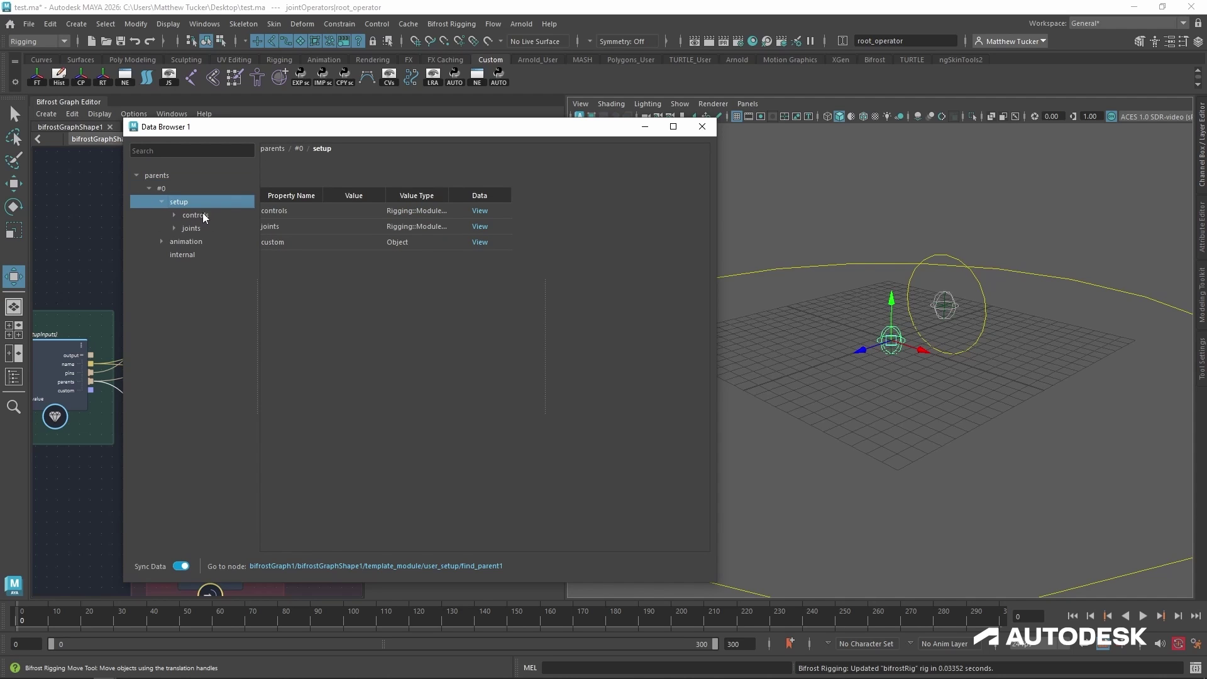
click(205, 215)
click(207, 224)
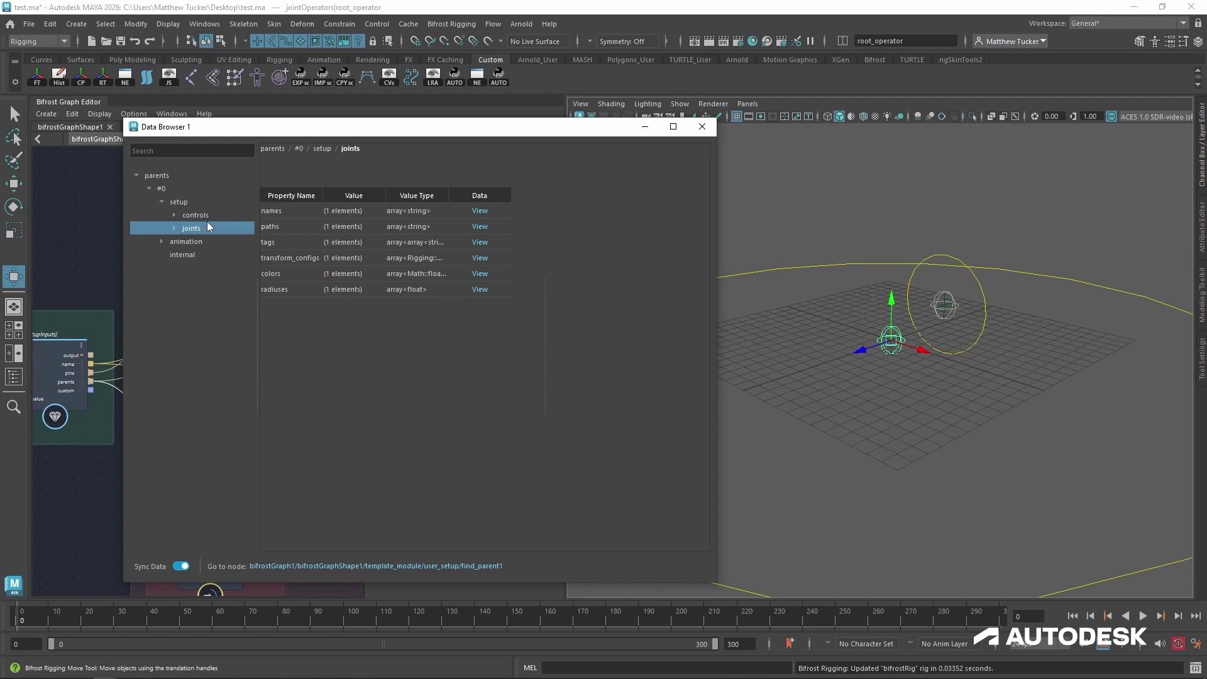
click(207, 216)
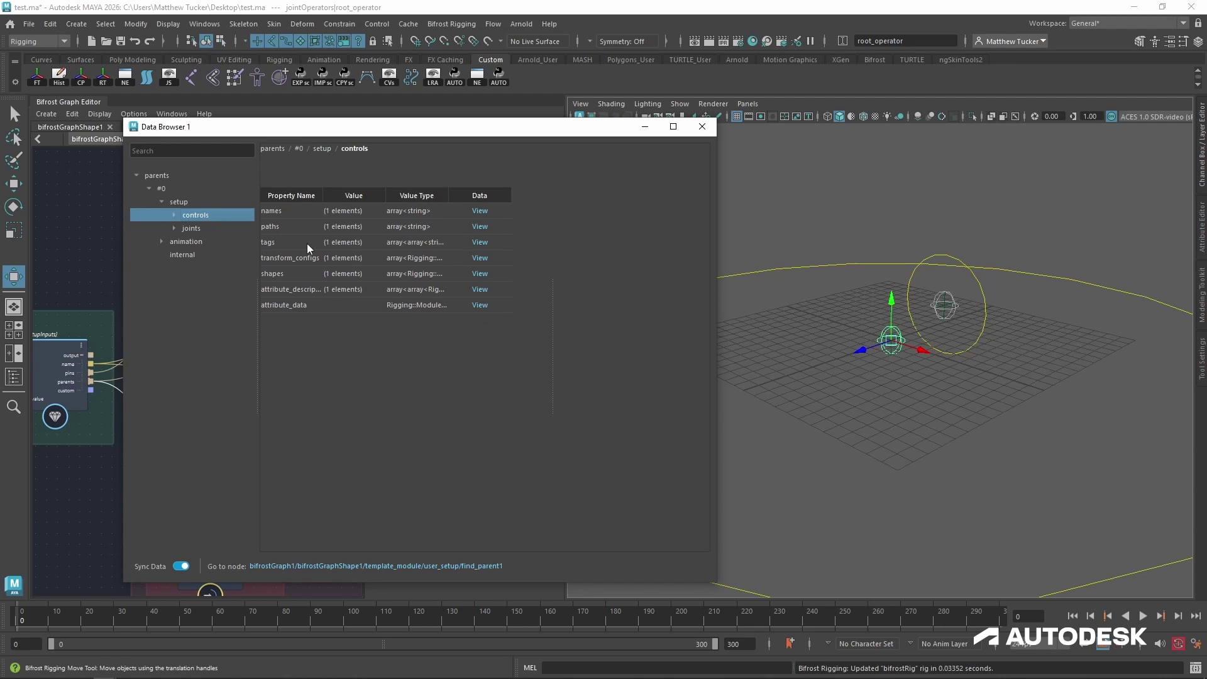
click(478, 242)
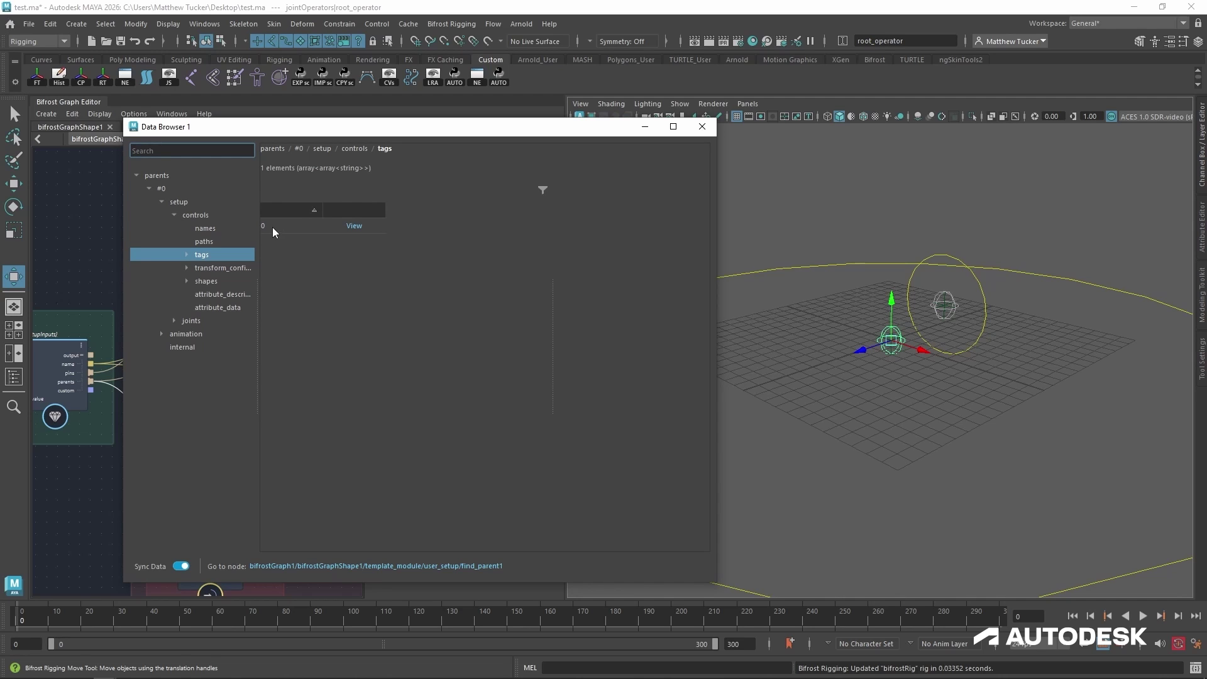
click(352, 229)
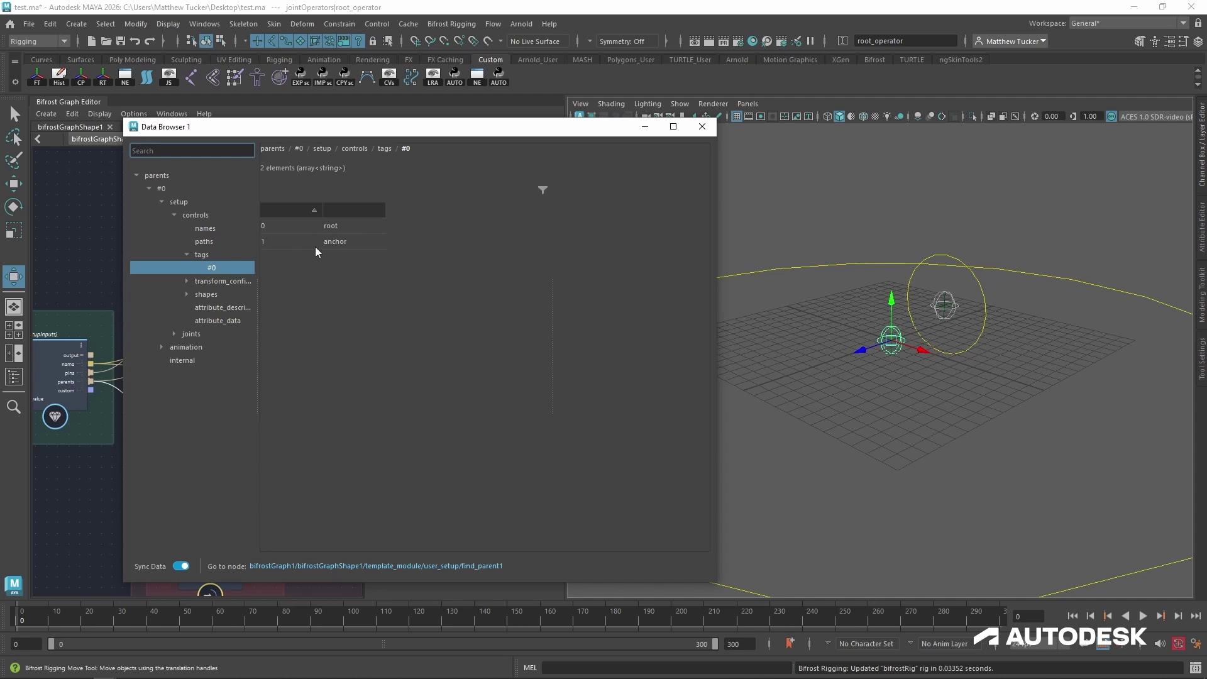
Expand joints > tags > #0 to see the tags root and anchor.
click(186, 331)
click(173, 333)
click(187, 373)
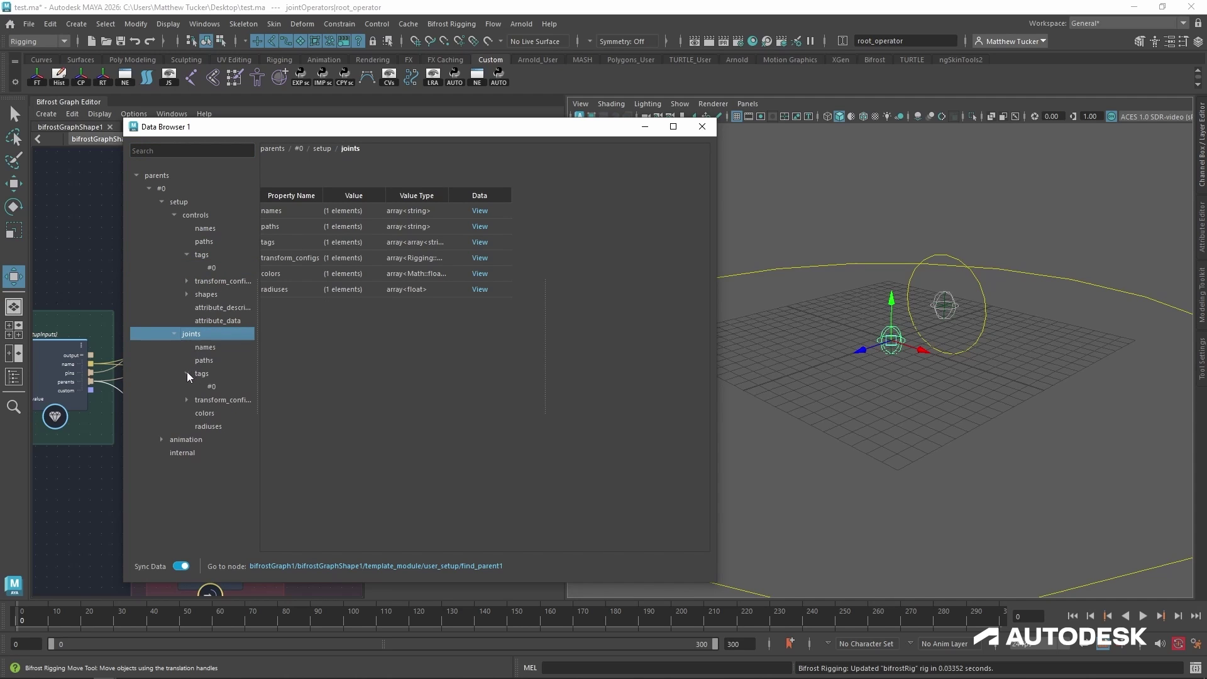
click(214, 388)
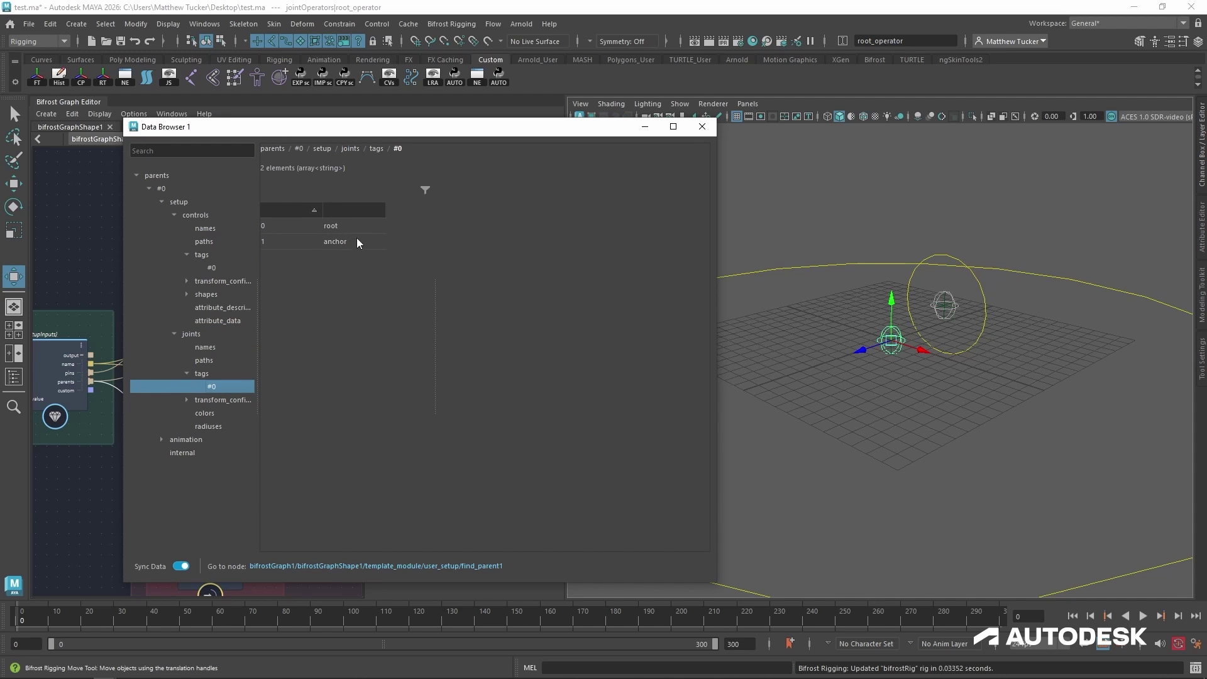
Close the Data Browser and set the Control finder's Find to 'anchor'.
click(702, 128)
click(225, 336)
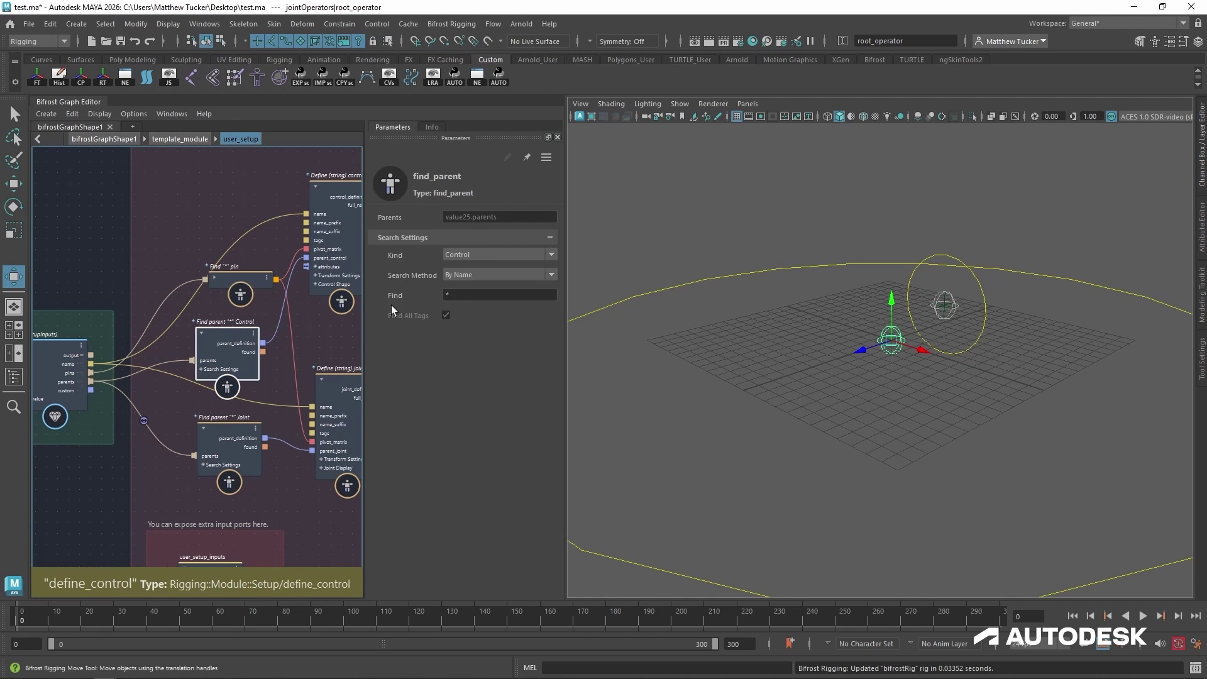
click(475, 296)
text(anchor)
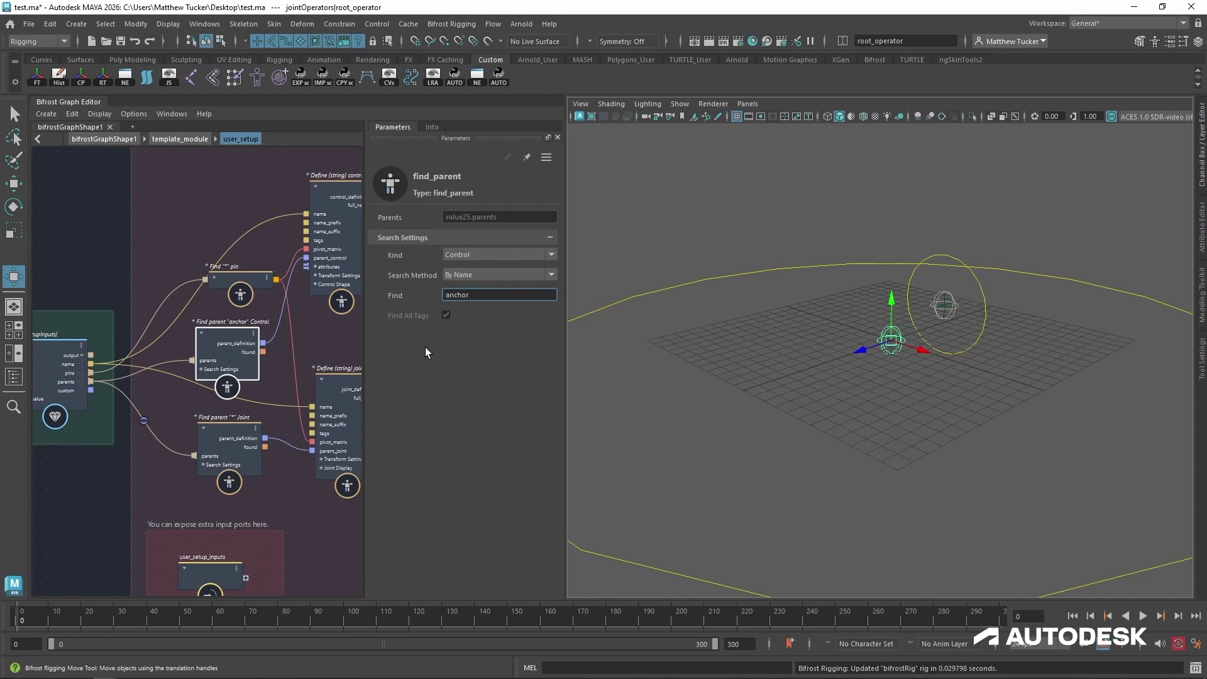
Set the Joint finder's Find to 'root', then select the Find pin node.
click(229, 440)
click(490, 295)
text(root)
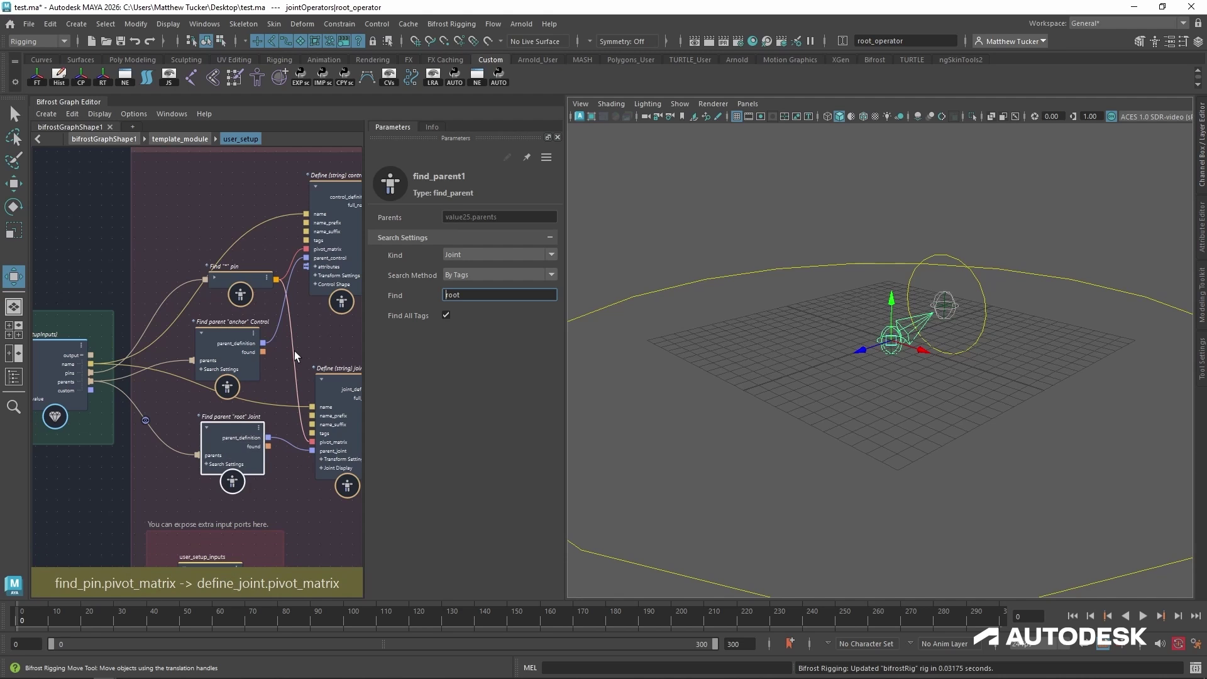
click(401, 316)
click(248, 287)
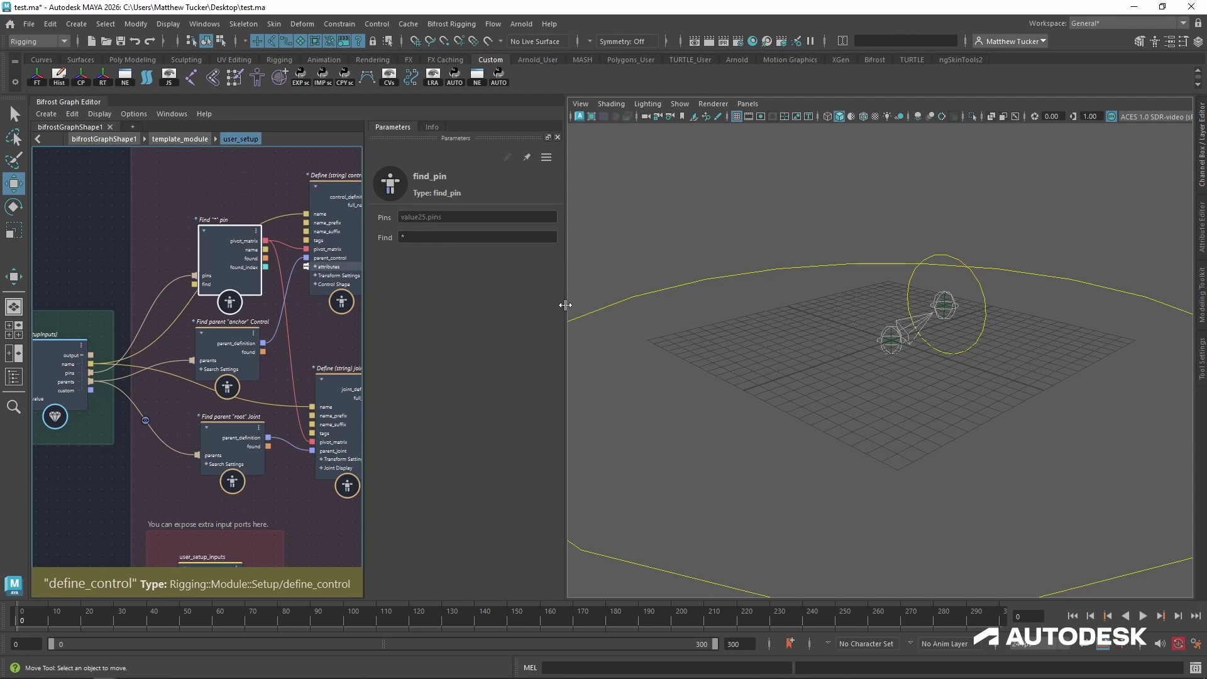
Widen the Bifrost Graph Editor and remove the watchpoint from the Joint search's wire.
drag(565, 305, 842, 305)
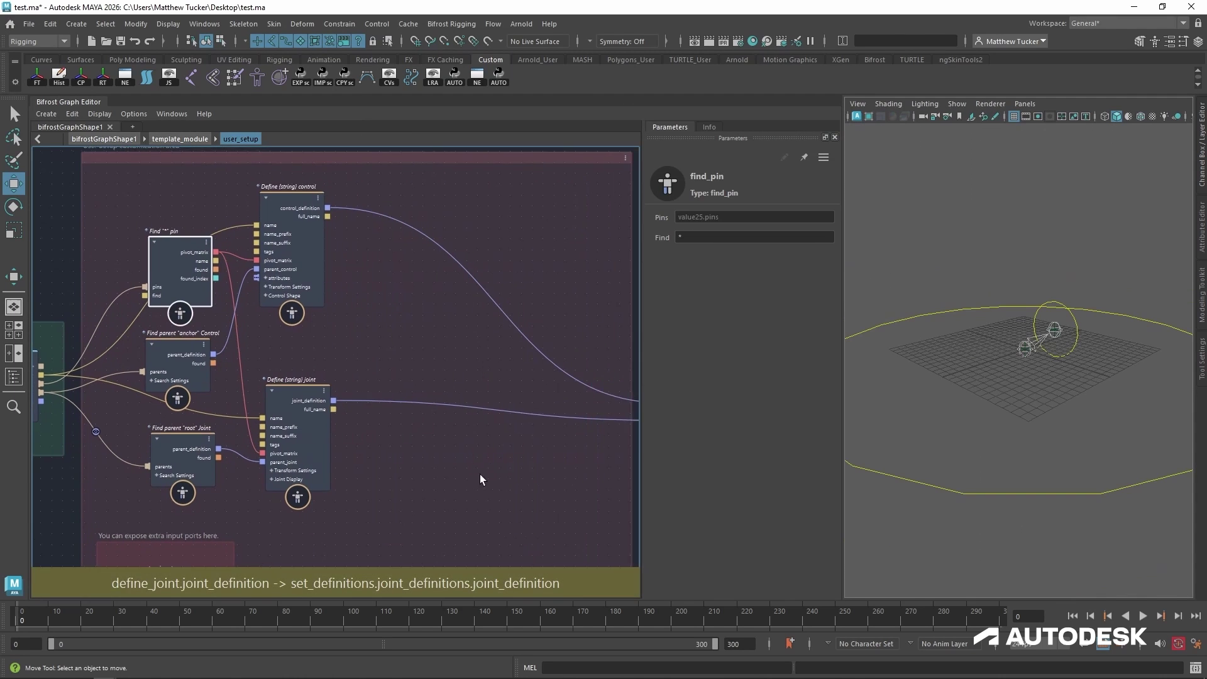
scroll(440, 465, down, 3)
scroll(541, 443, up, 3)
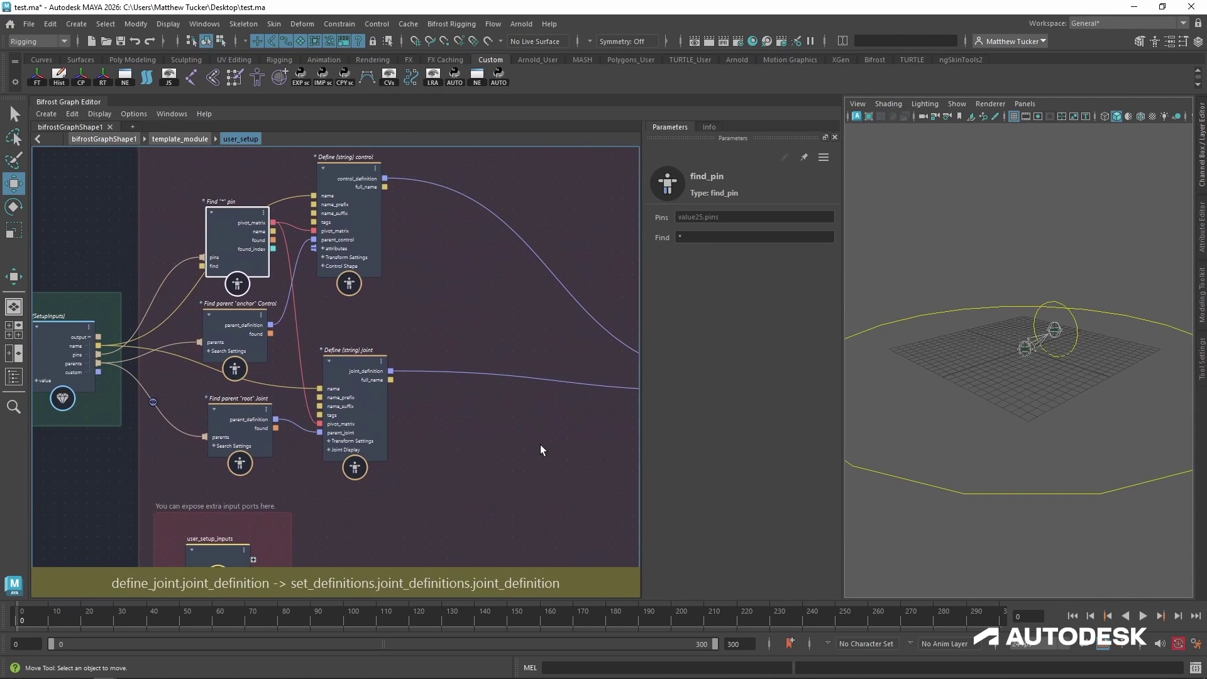
right_click(156, 409)
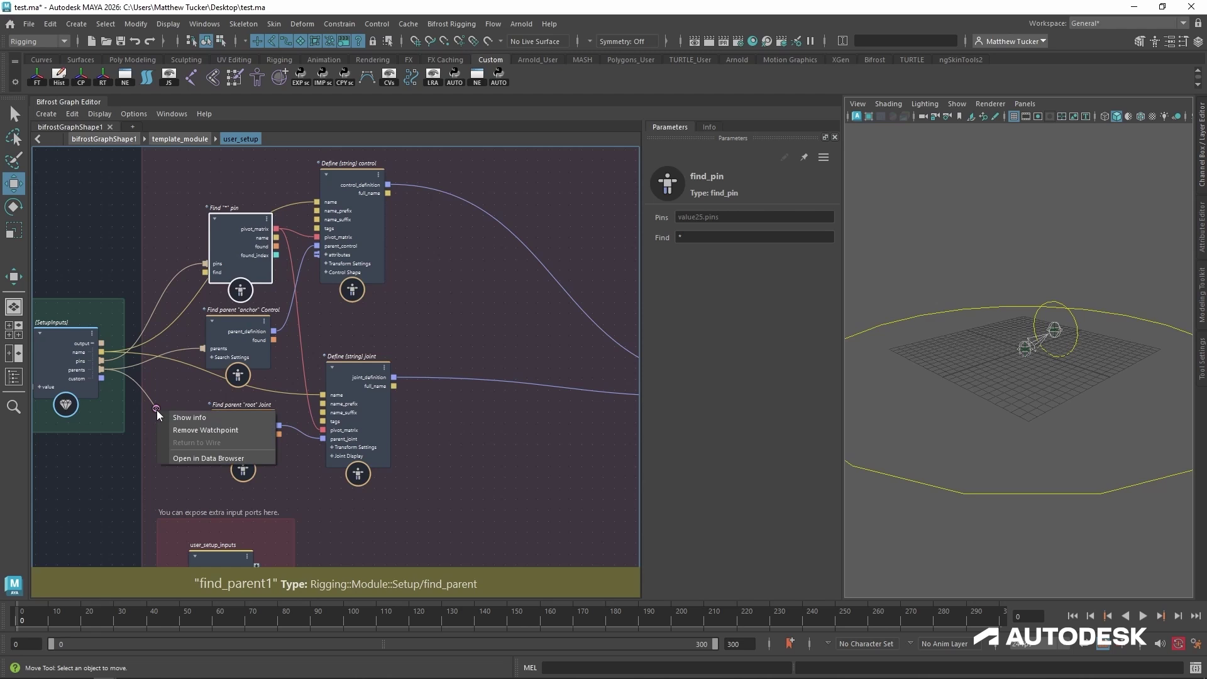
click(201, 431)
Select both Find parent nodes and group them into a compound with Ctrl+G.
click(230, 413)
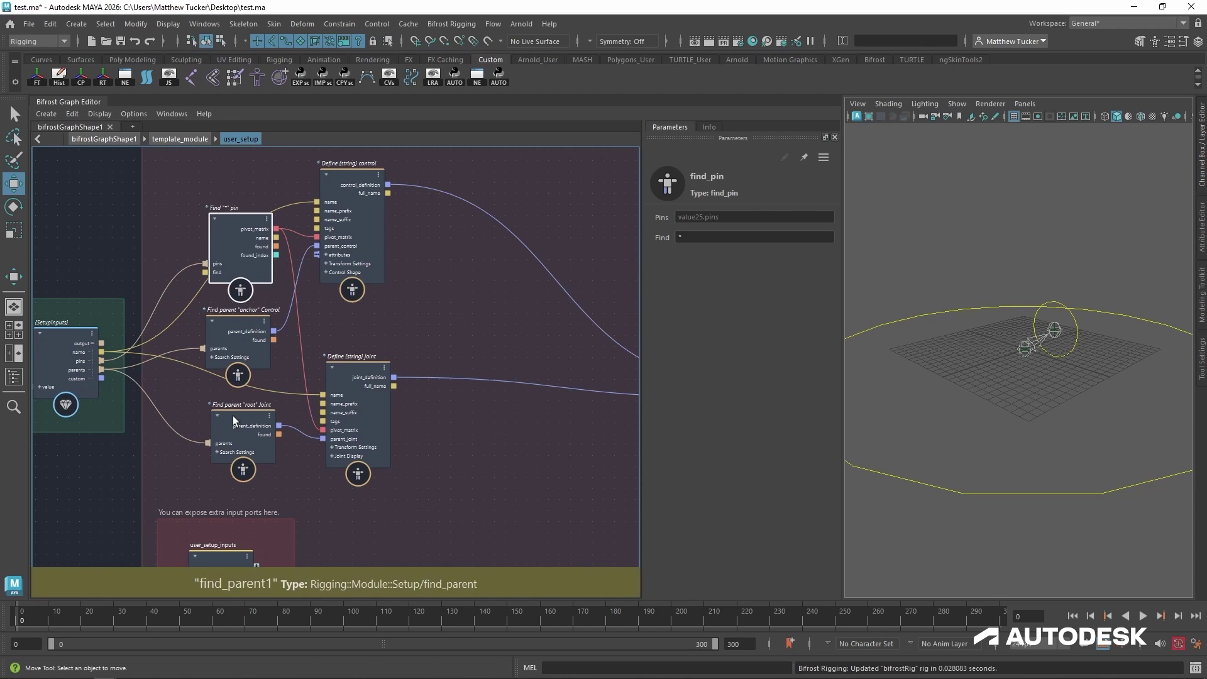
shift+click(250, 327)
mouse_move(251, 330)
mouse_down()
mouse_move(235, 352)
mouse_move(231, 338)
mouse_up()
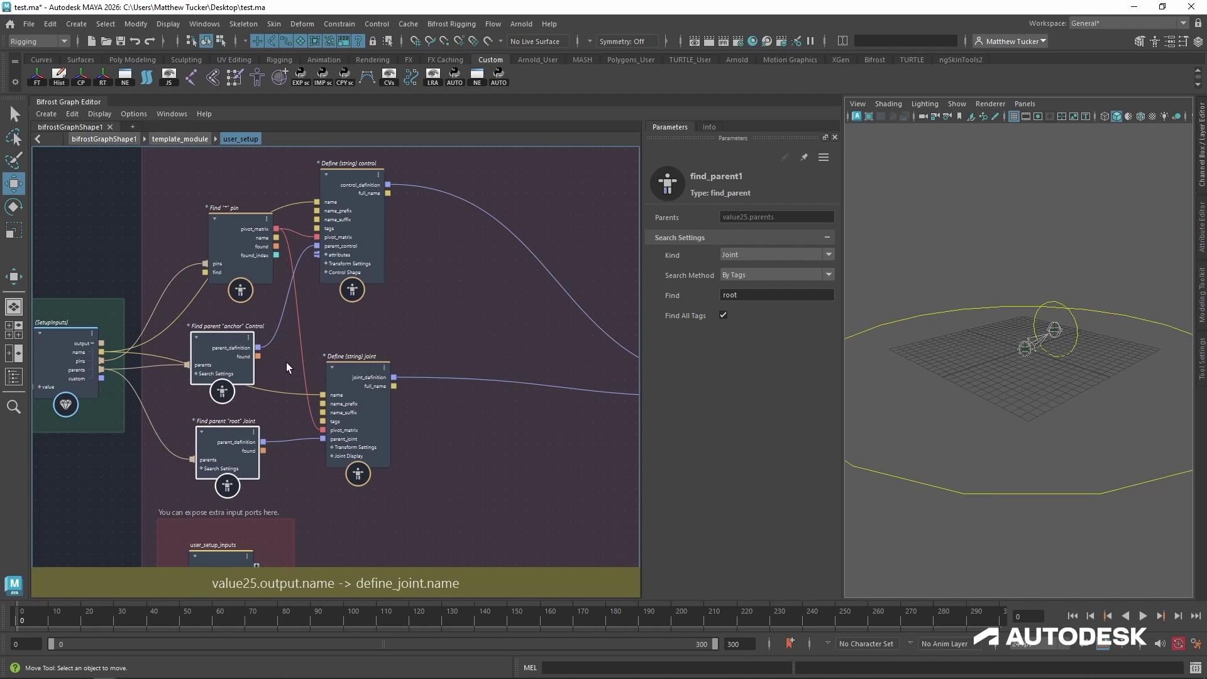
key(ctrl+g)
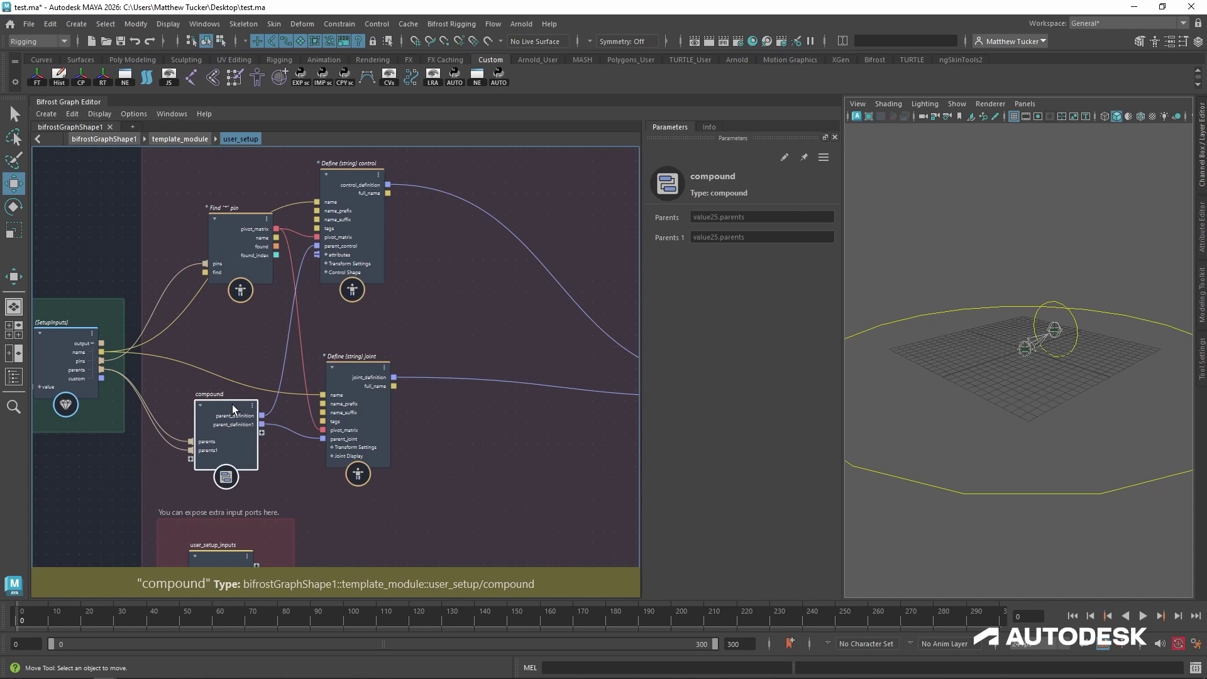
Inside the compound, auto-layout the nodes and delete the unused parents1 input port.
double_click(232, 405)
middle_drag(250, 498, 297, 475)
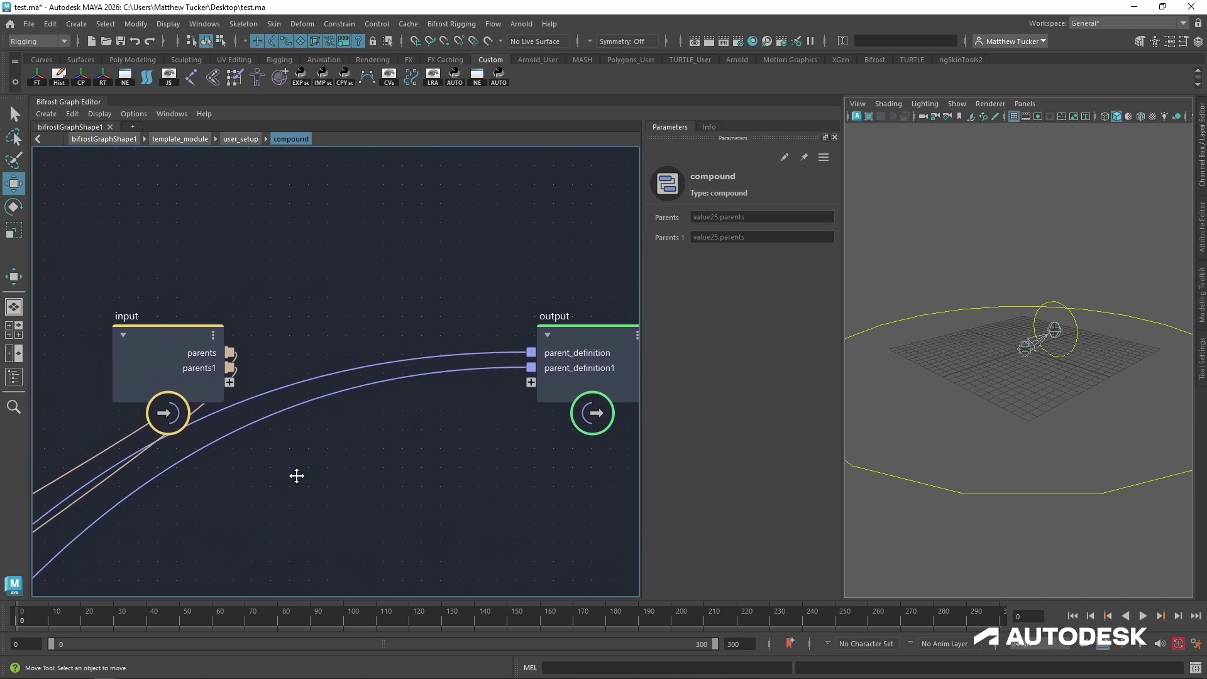
scroll(296, 476, down, 5)
middle_drag(201, 515, 175, 530)
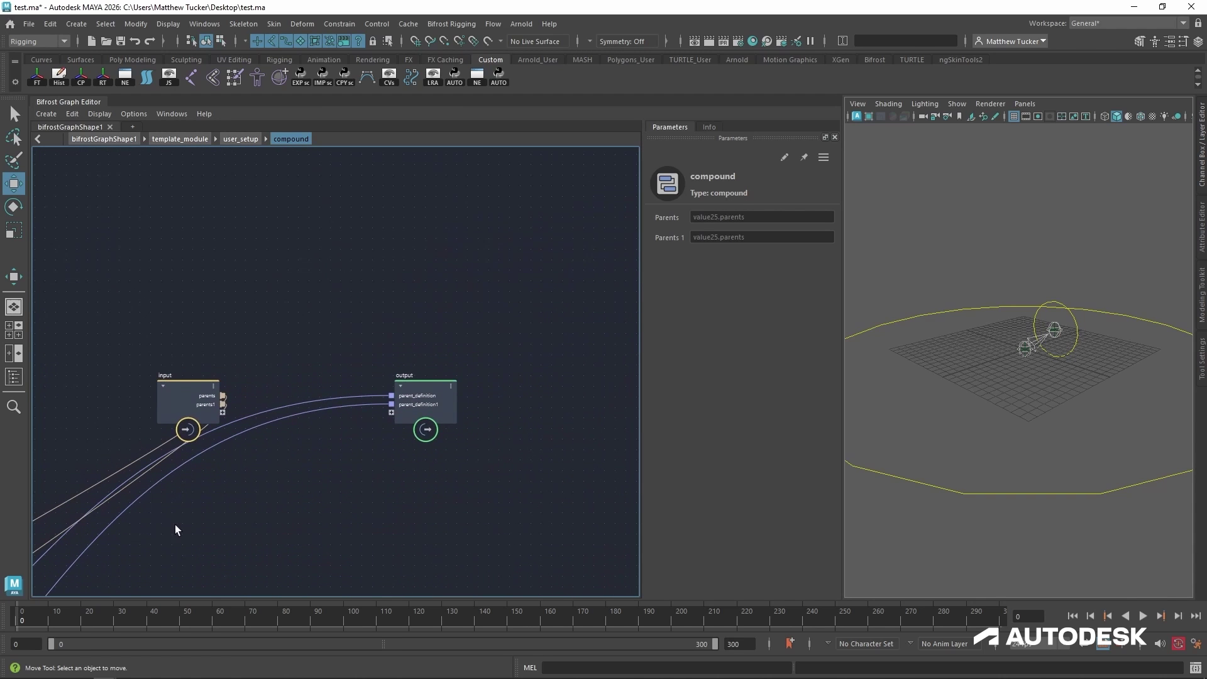
middle_drag(254, 527, 264, 521)
click(156, 115)
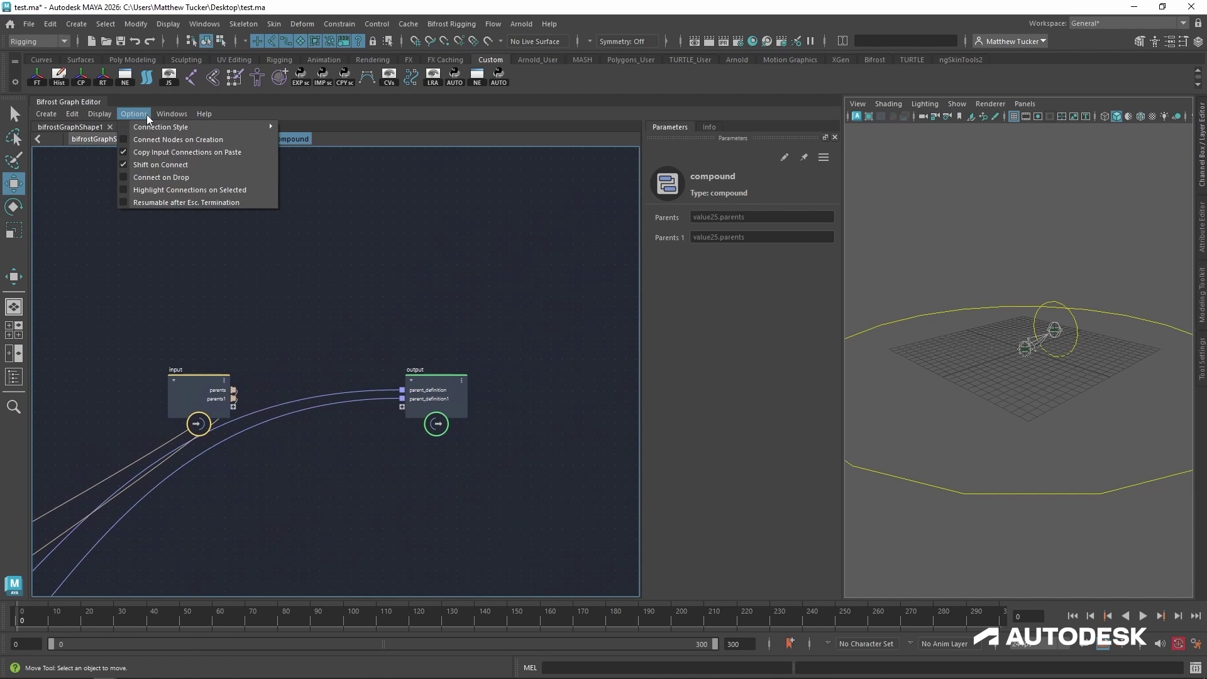
mouse_move(108, 116)
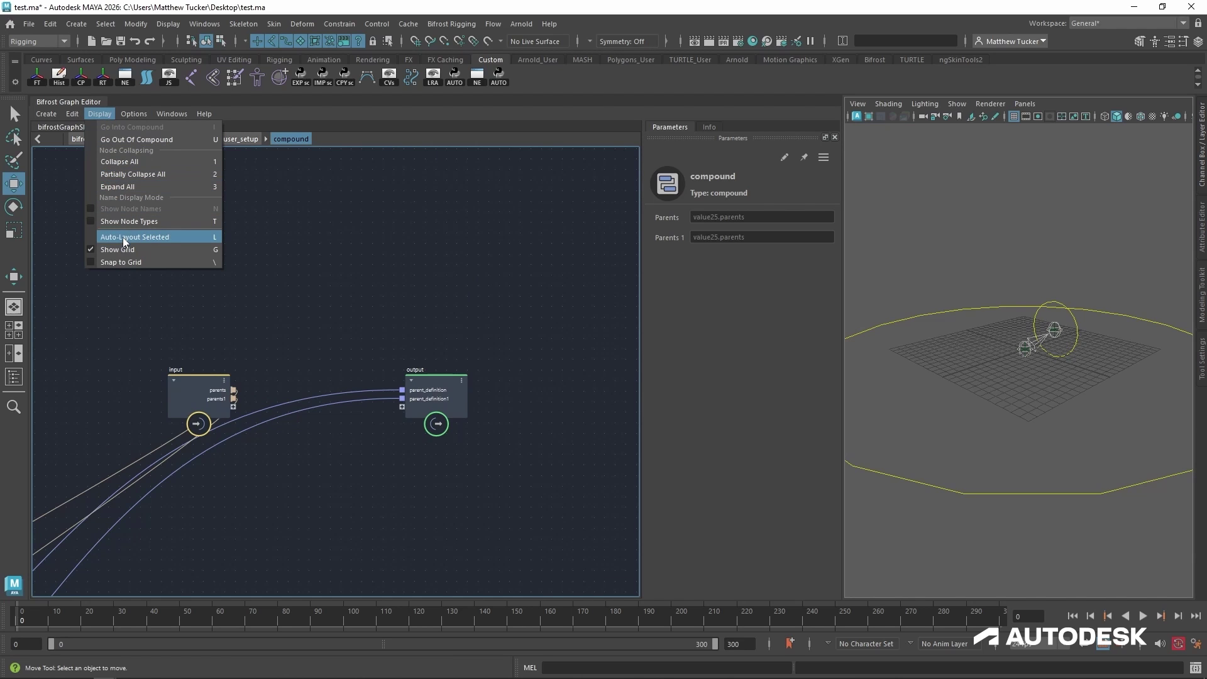
click(168, 237)
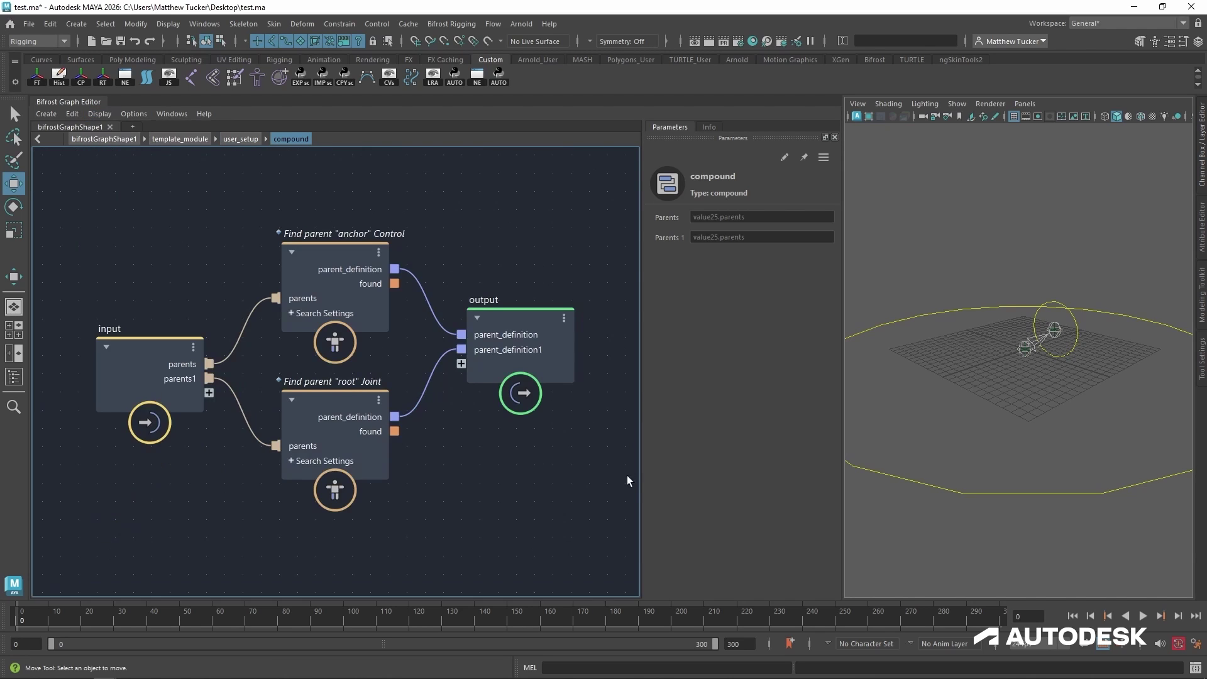
drag(158, 344, 146, 333)
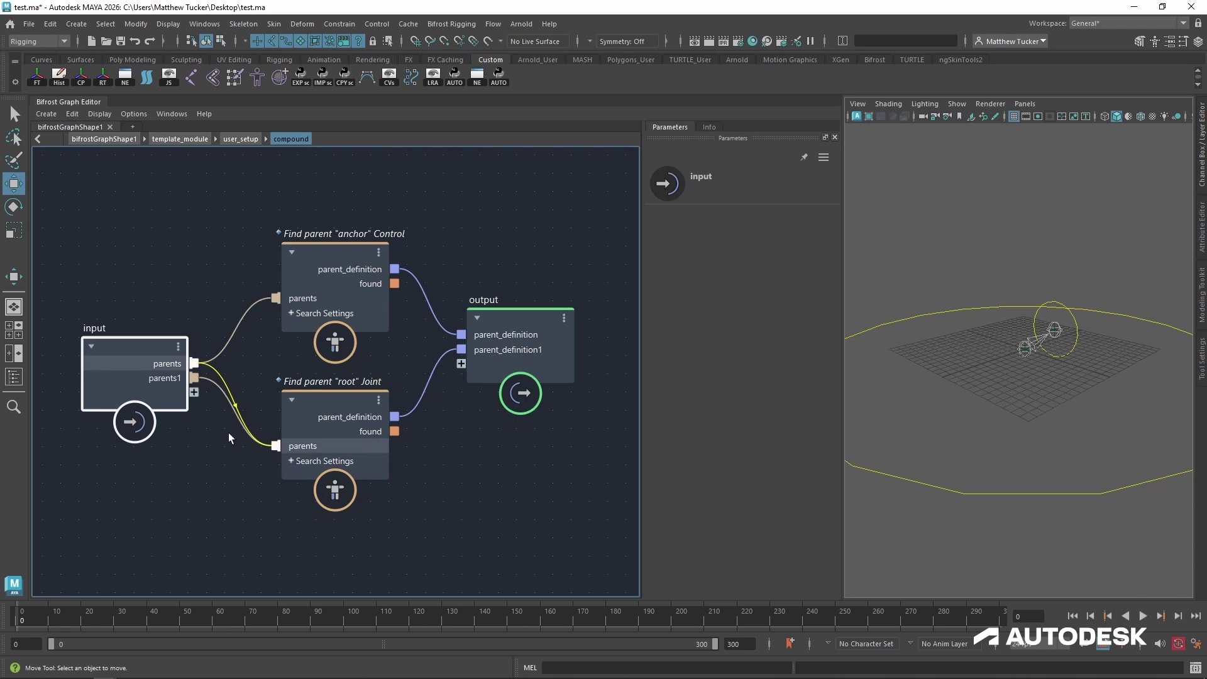
right_click(163, 378)
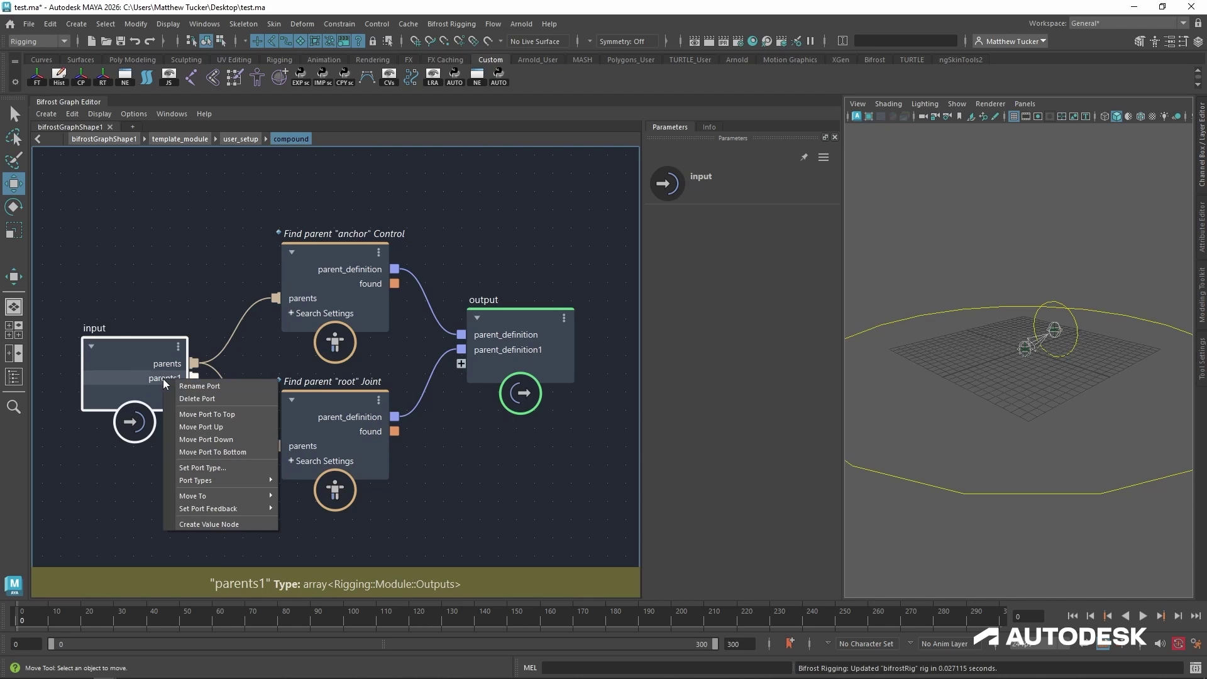
click(190, 398)
Rename the outputs control_parent_definition and joint_parent_definition.
drag(518, 325, 552, 322)
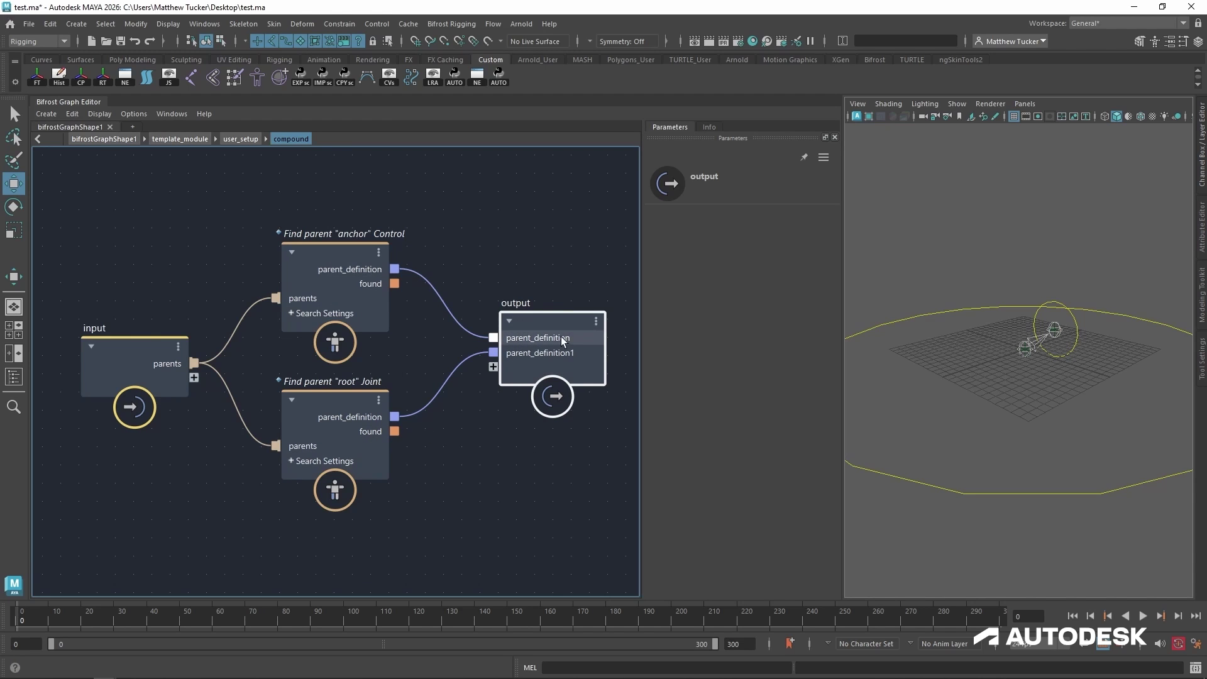
right_click(526, 338)
click(588, 346)
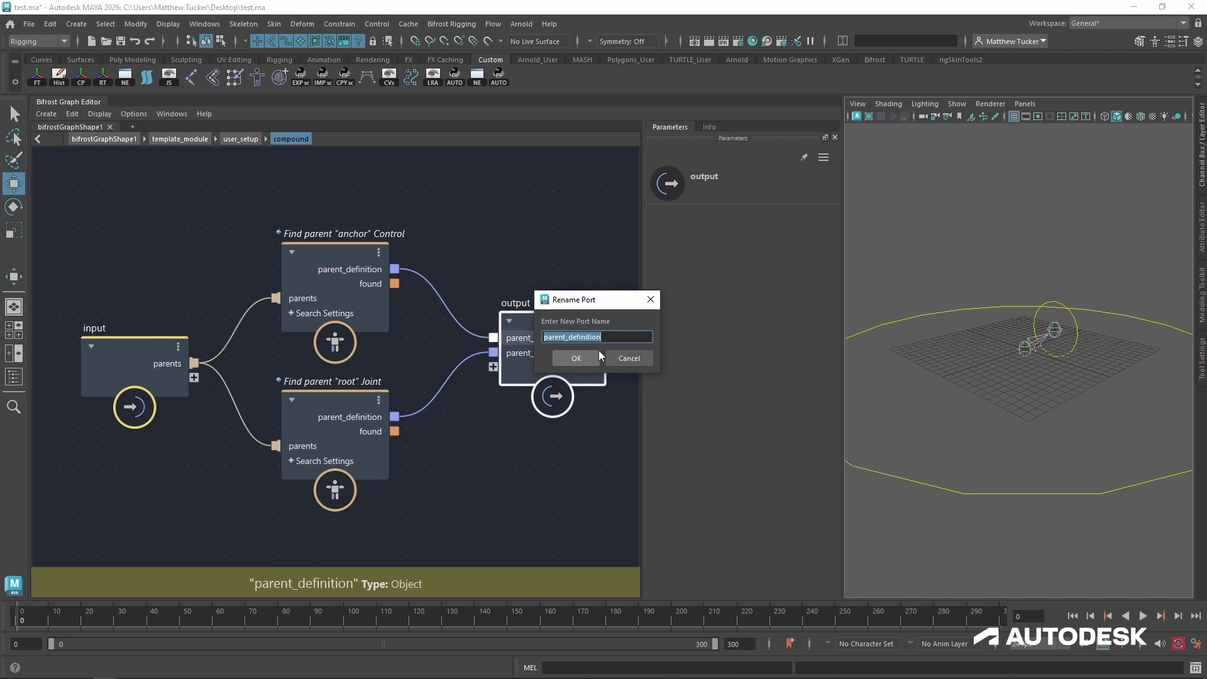
key(Home)
text(control)
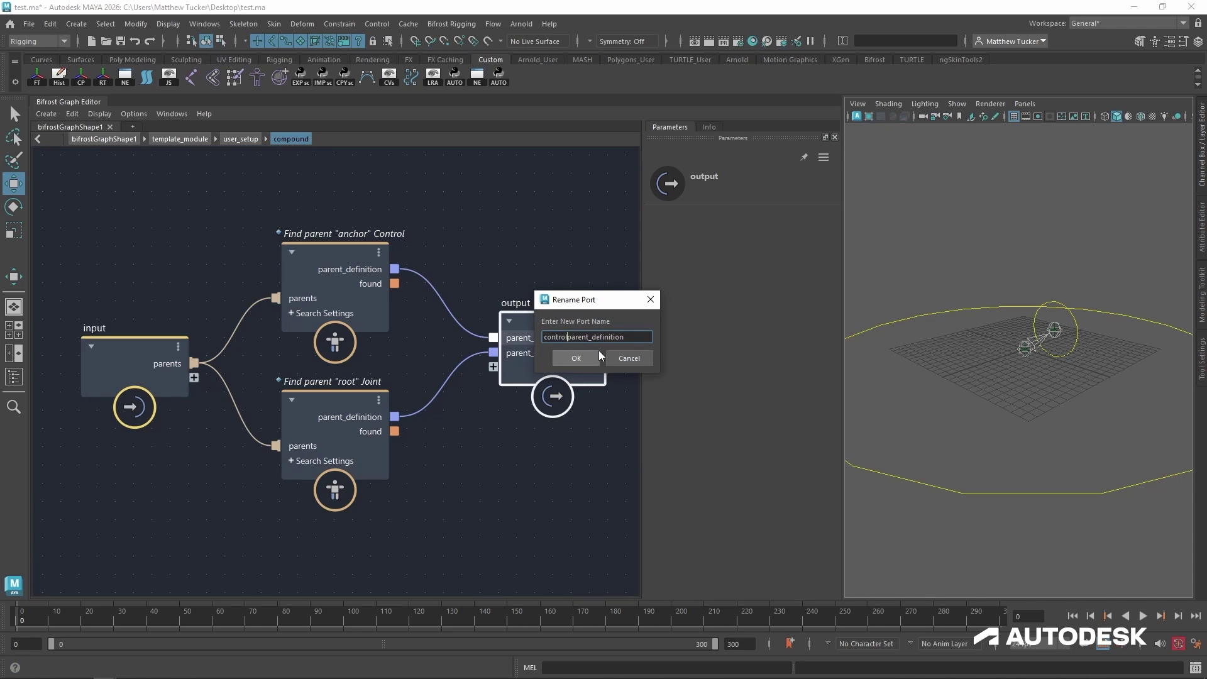
text(_)
key(Return)
right_click(596, 354)
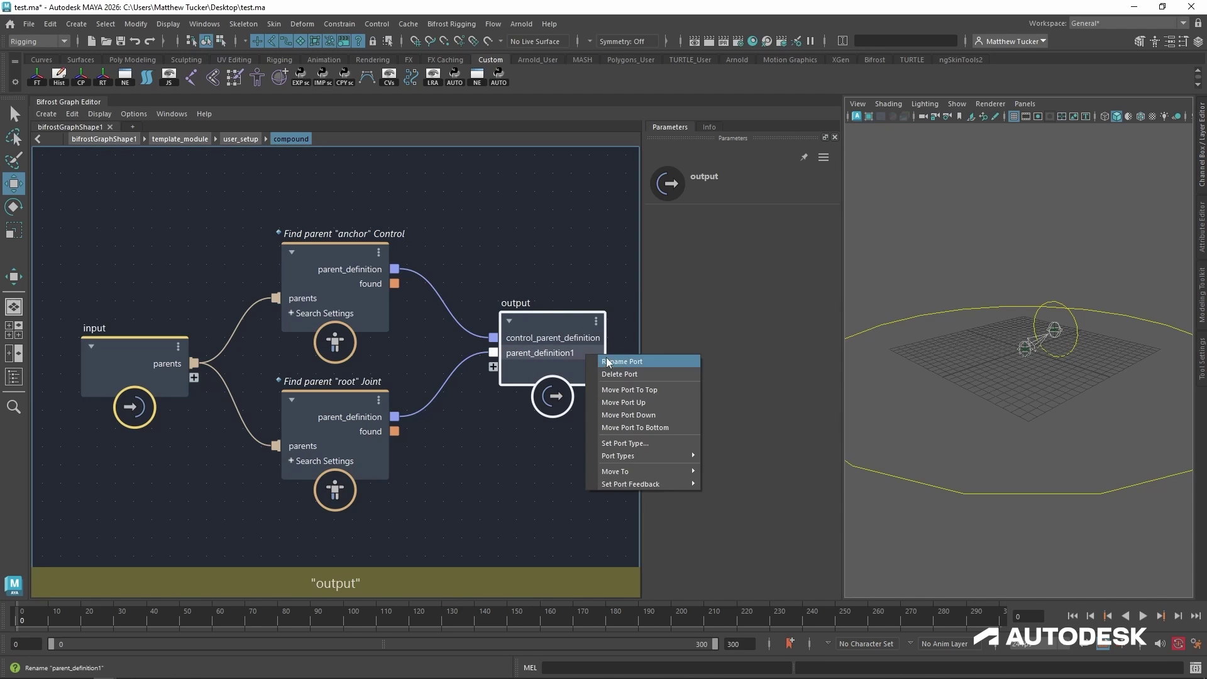
click(605, 357)
key(Home)
text(joint)
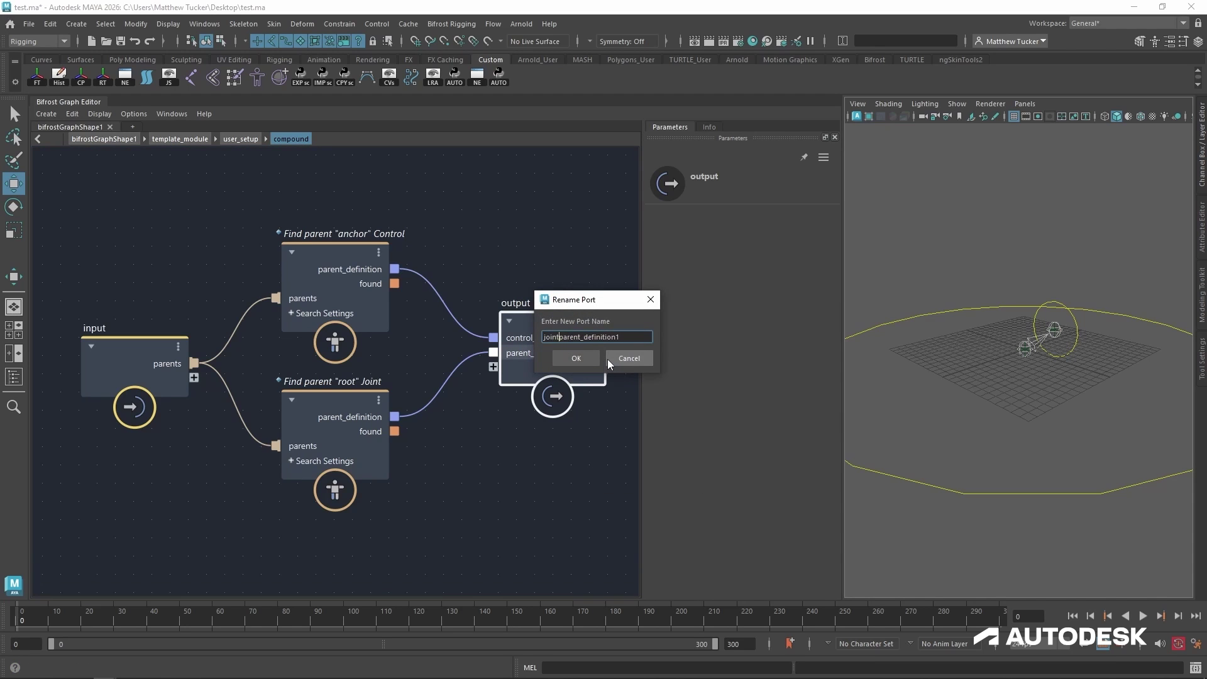
text(_)
key(Return)
Back in user_setup, rename the compound node find_parents.
click(241, 138)
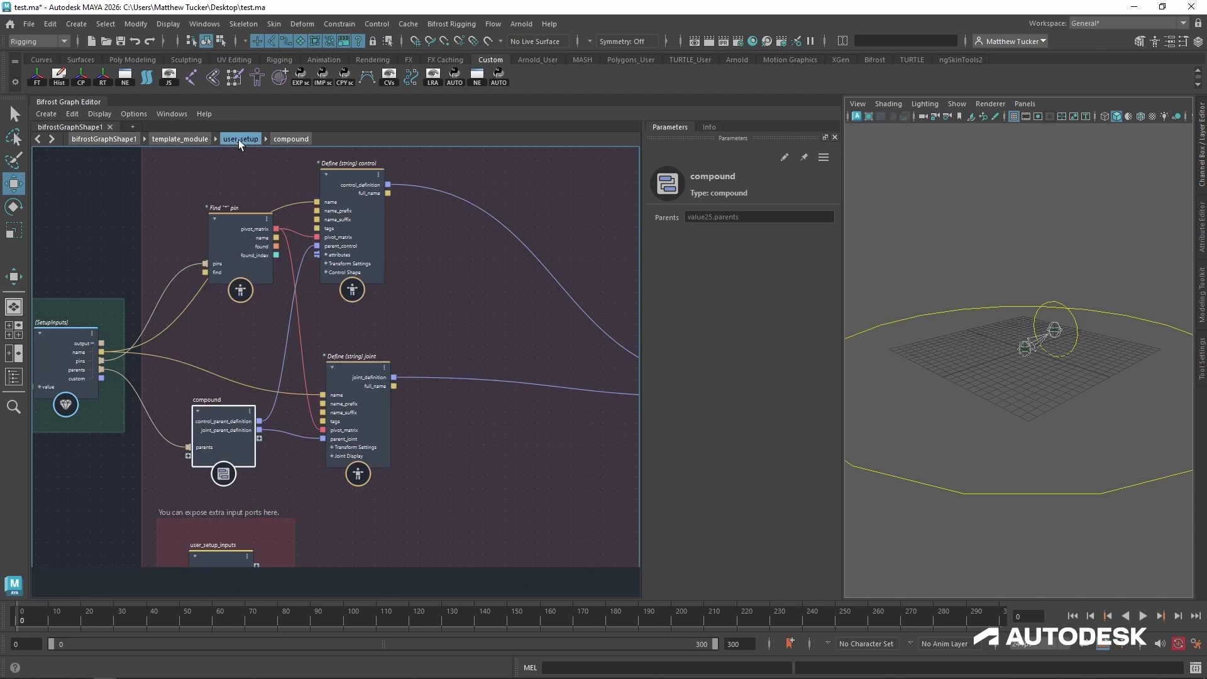
mouse_move(221, 409)
mouse_down()
mouse_move(228, 400)
mouse_move(229, 414)
mouse_up()
double_click(223, 400)
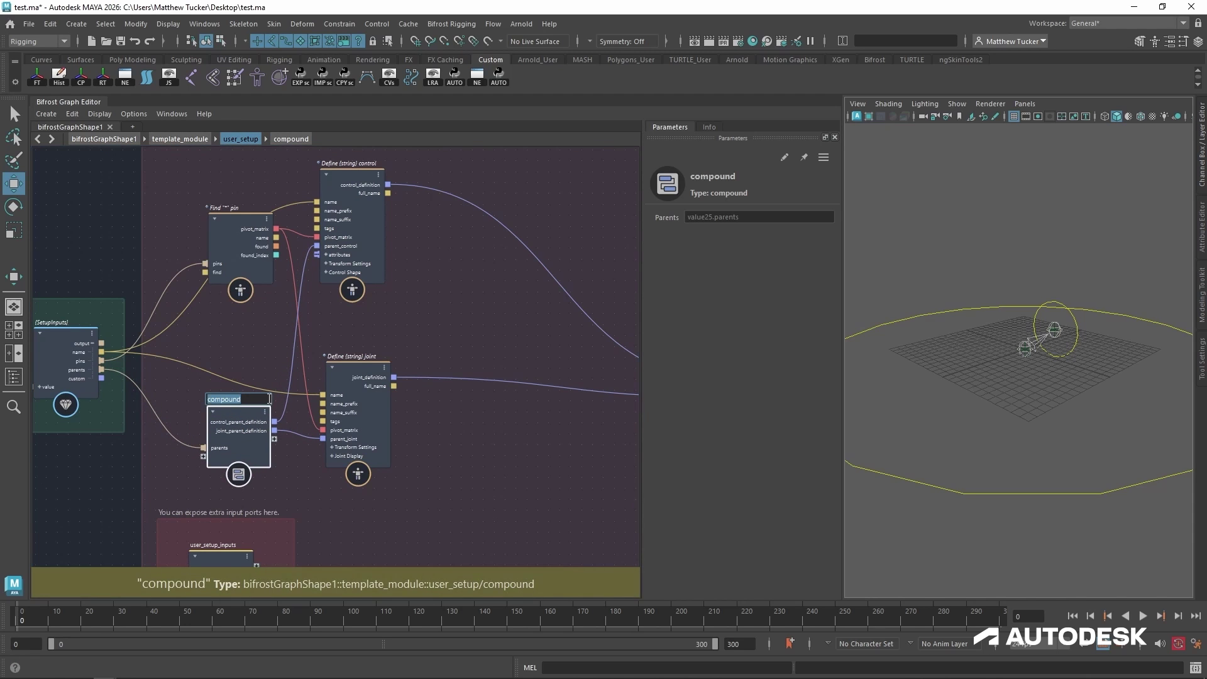
text(find paren)
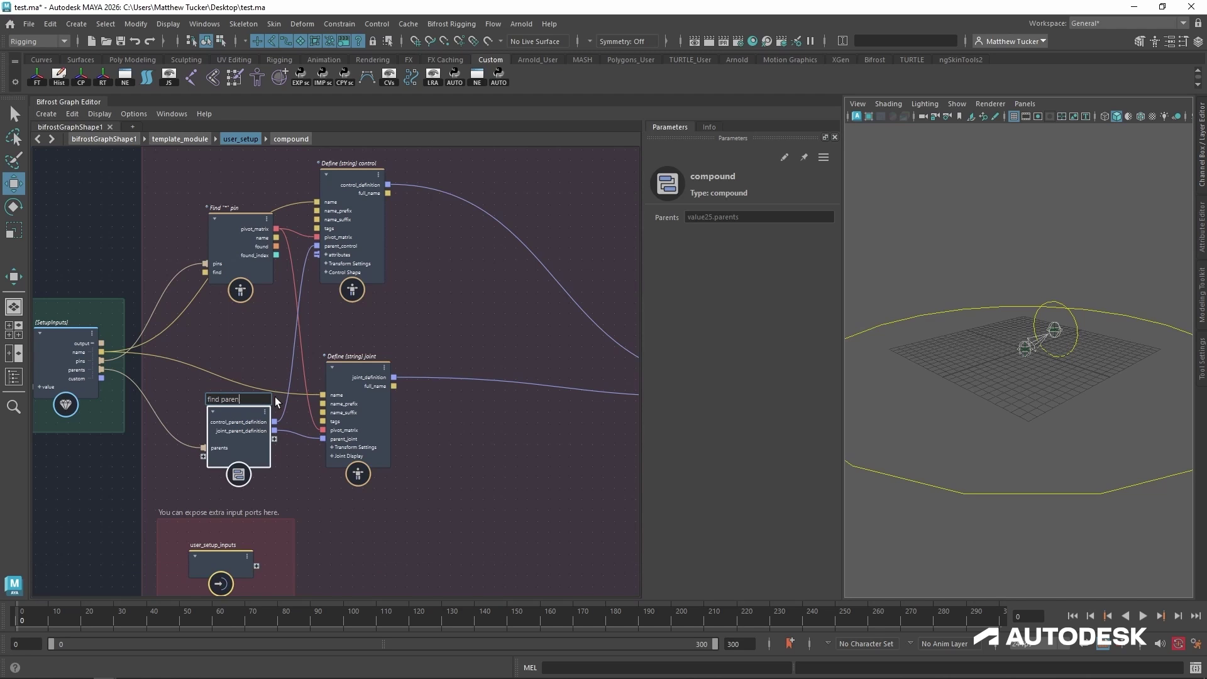
text(ts)
key(Return)
drag(349, 380, 403, 370)
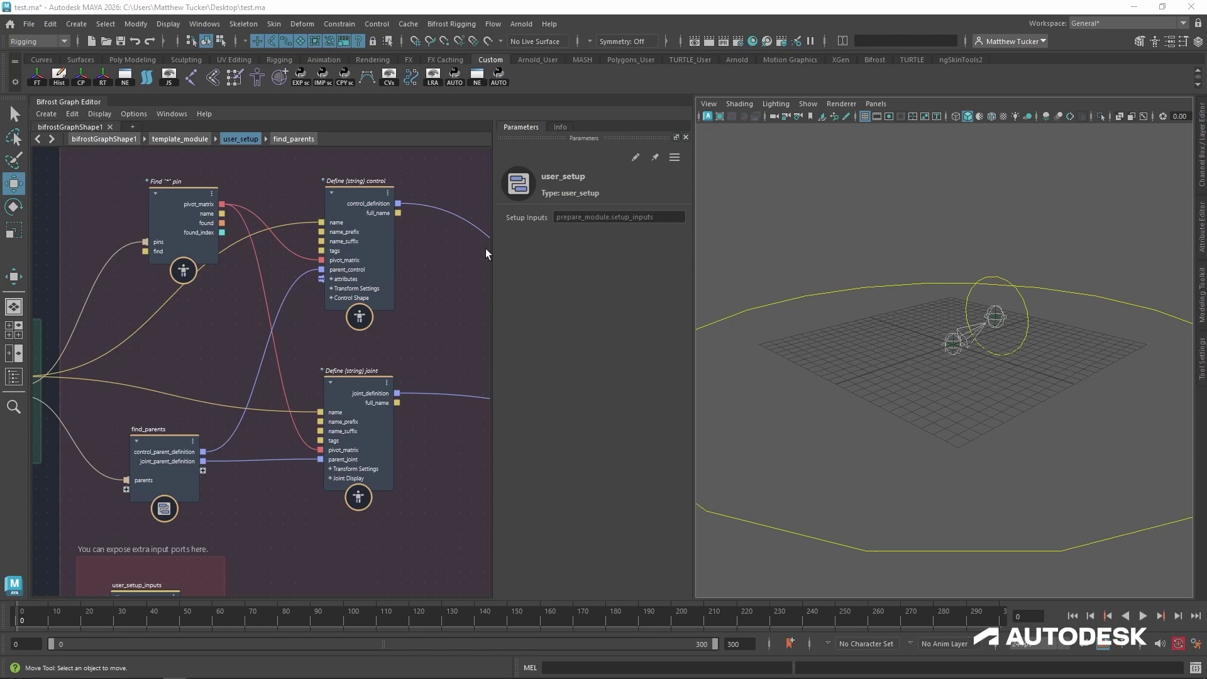
Add a define_attribute node to the graph from the Node Library.
click(173, 113)
click(214, 148)
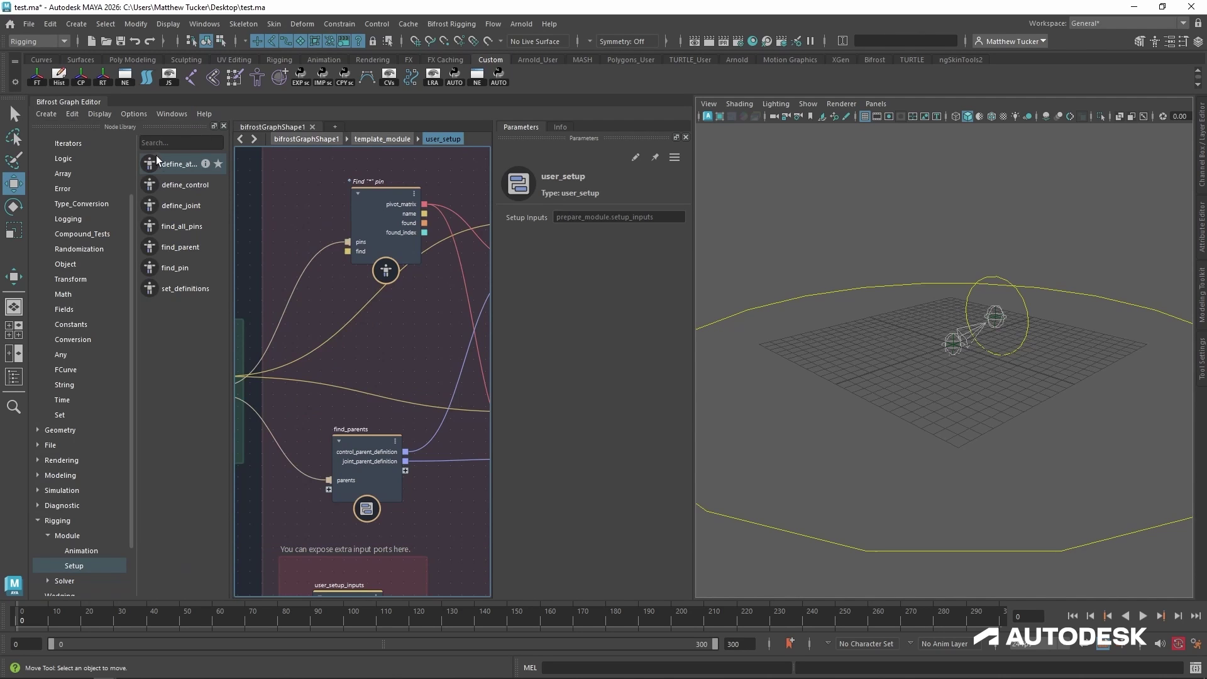
drag(157, 162, 375, 315)
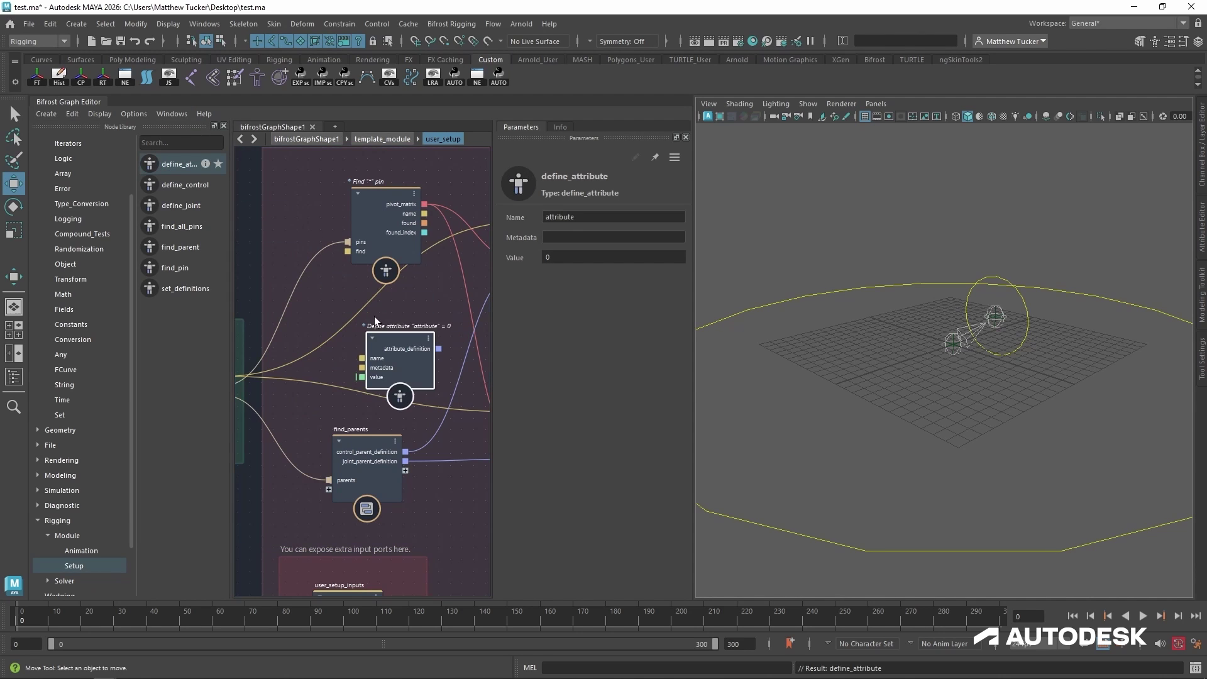
click(223, 126)
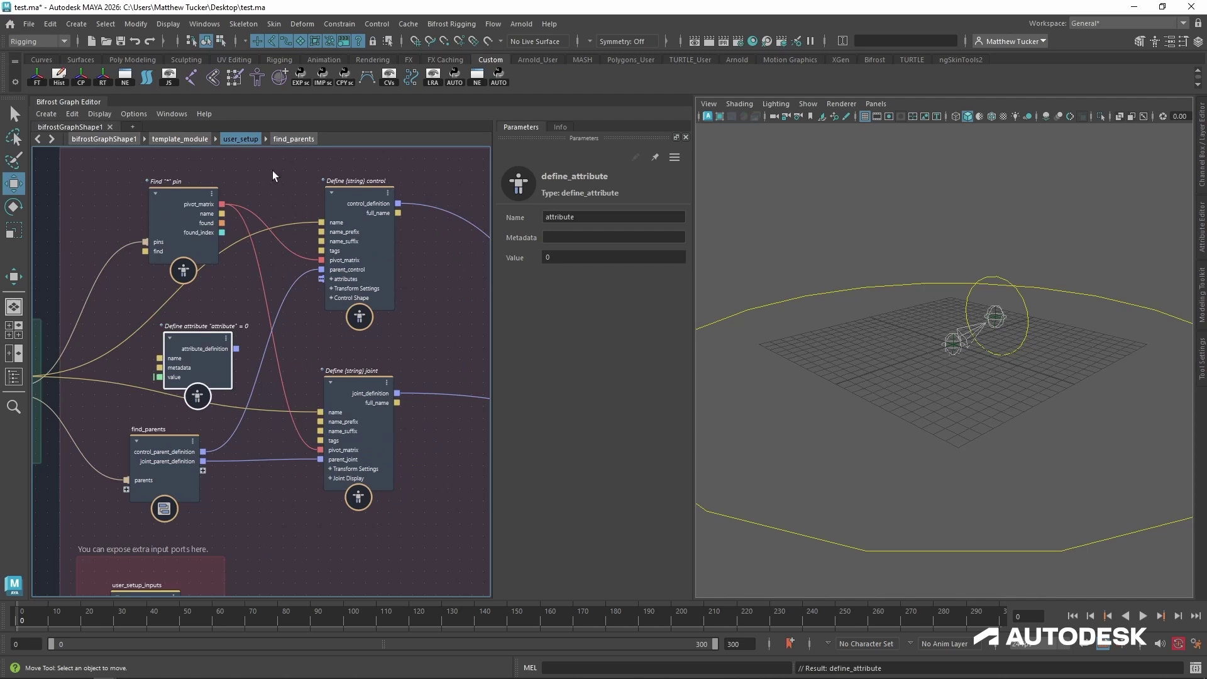
drag(191, 337, 207, 320)
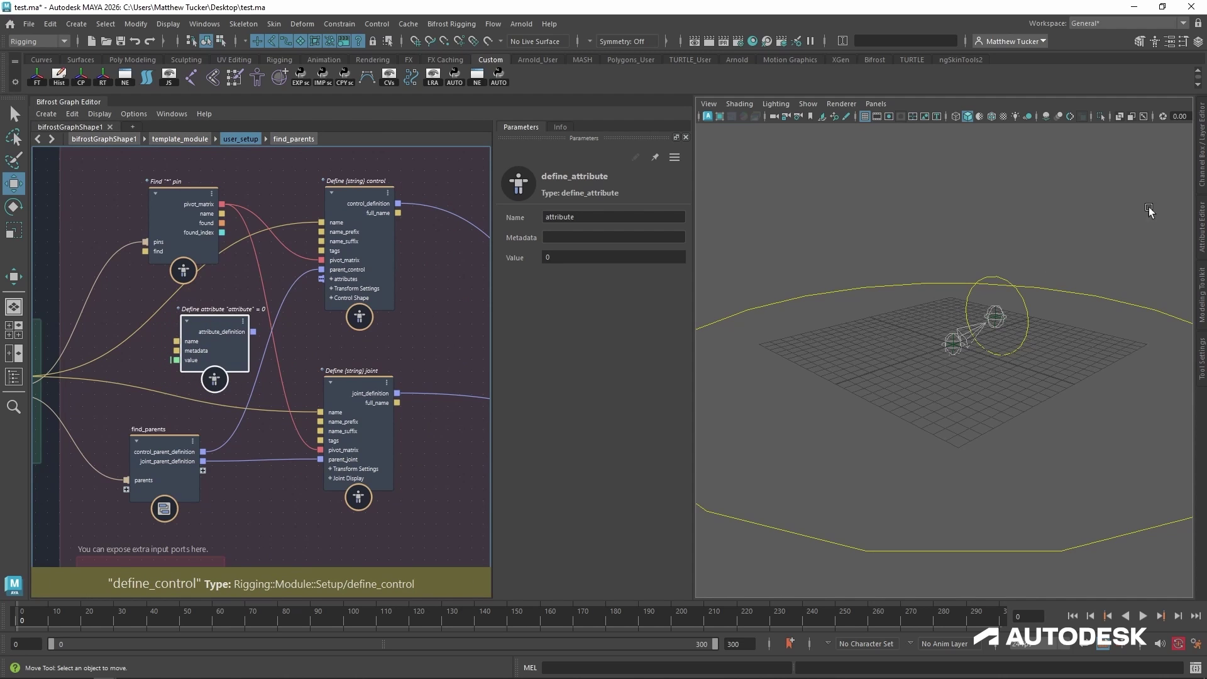
With test_ctrl_operator selected, connect attribute_definition into the Define control's attributes port.
click(1200, 176)
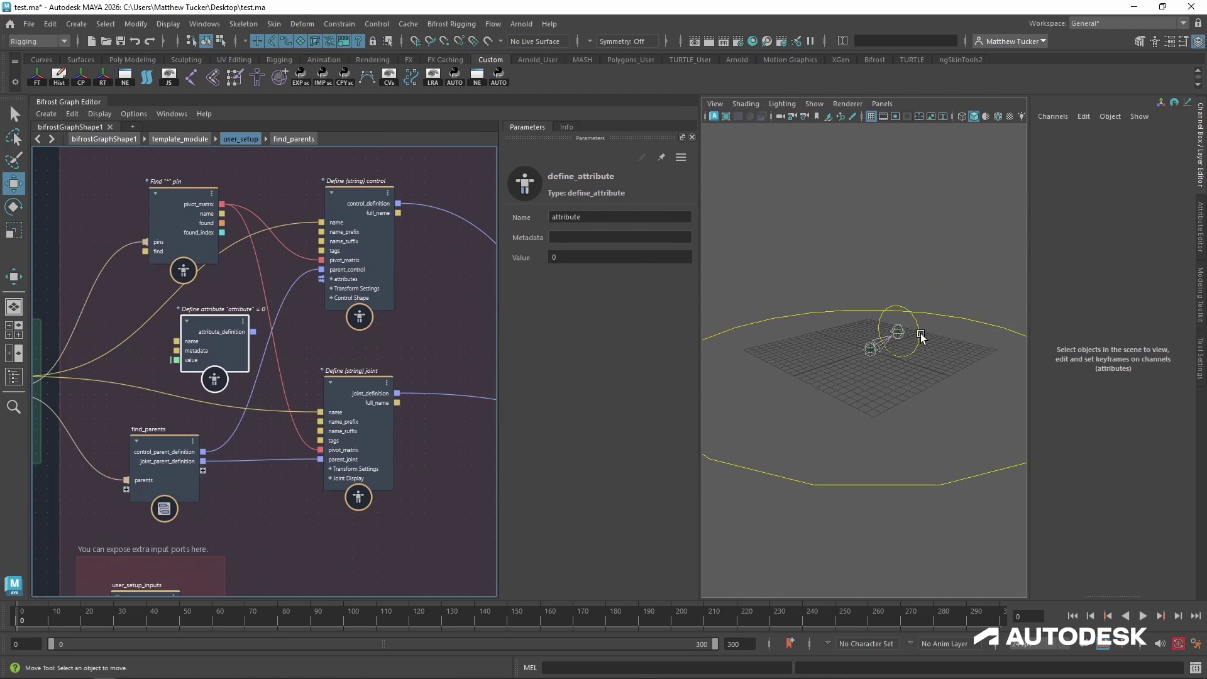
click(920, 334)
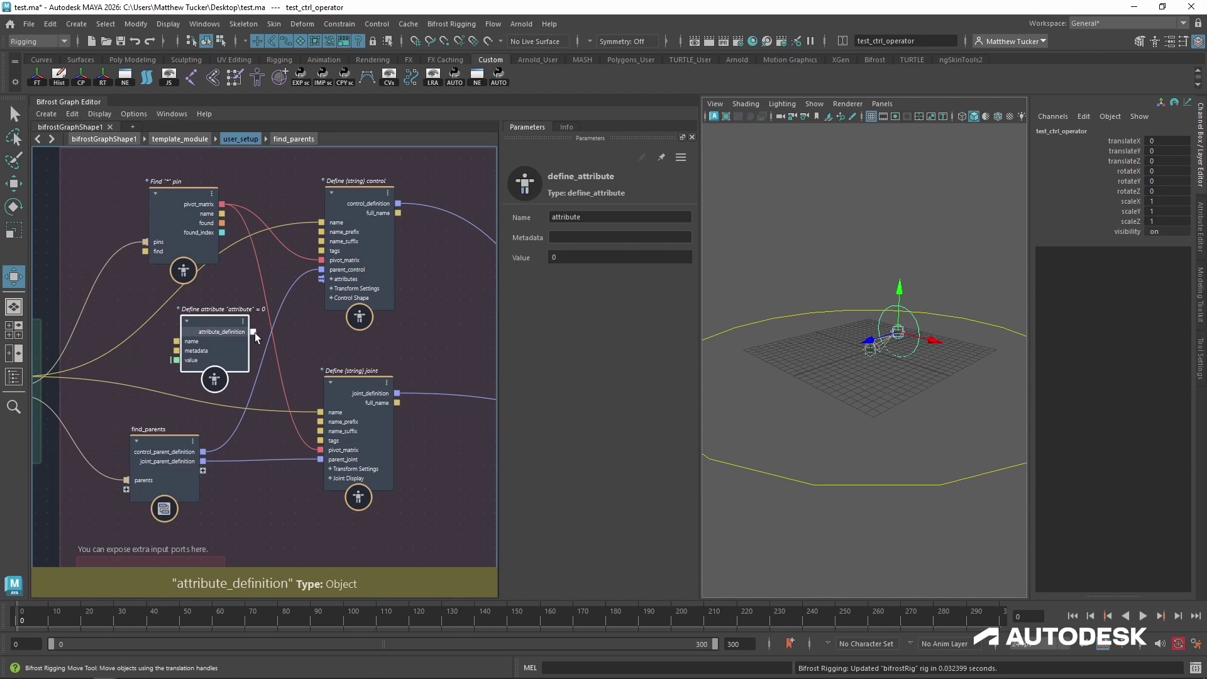
drag(254, 333, 323, 277)
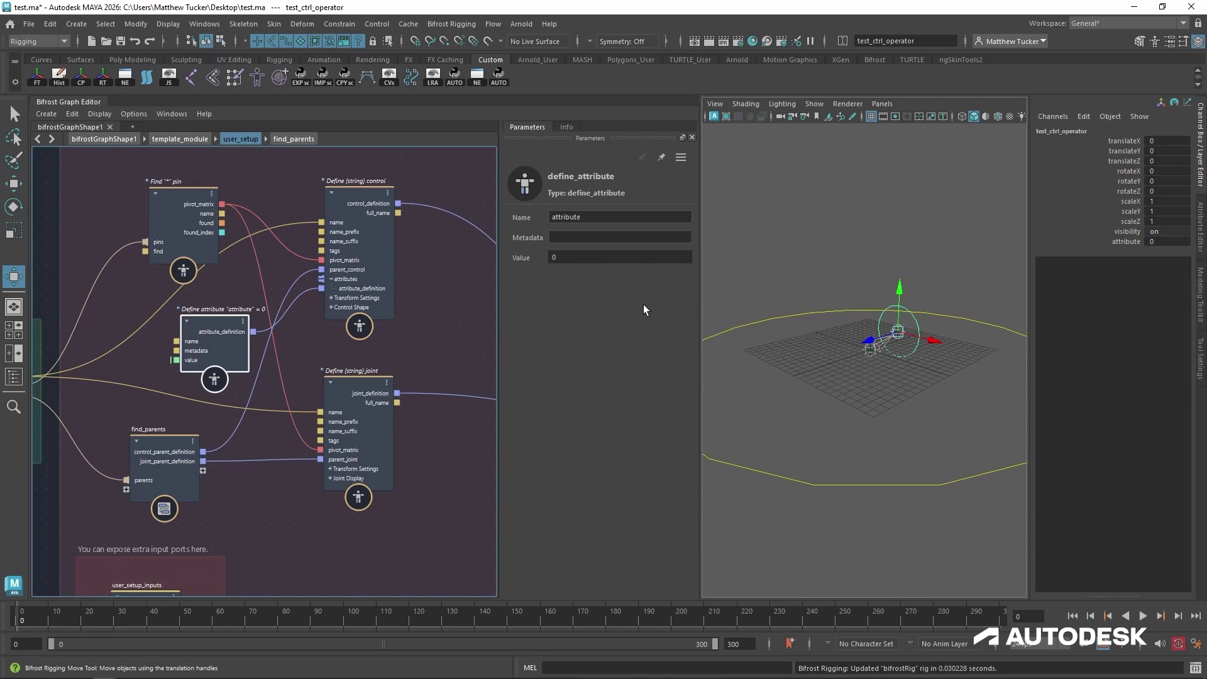
Rename the define_attribute node's attribute to test_attr.
double_click(602, 223)
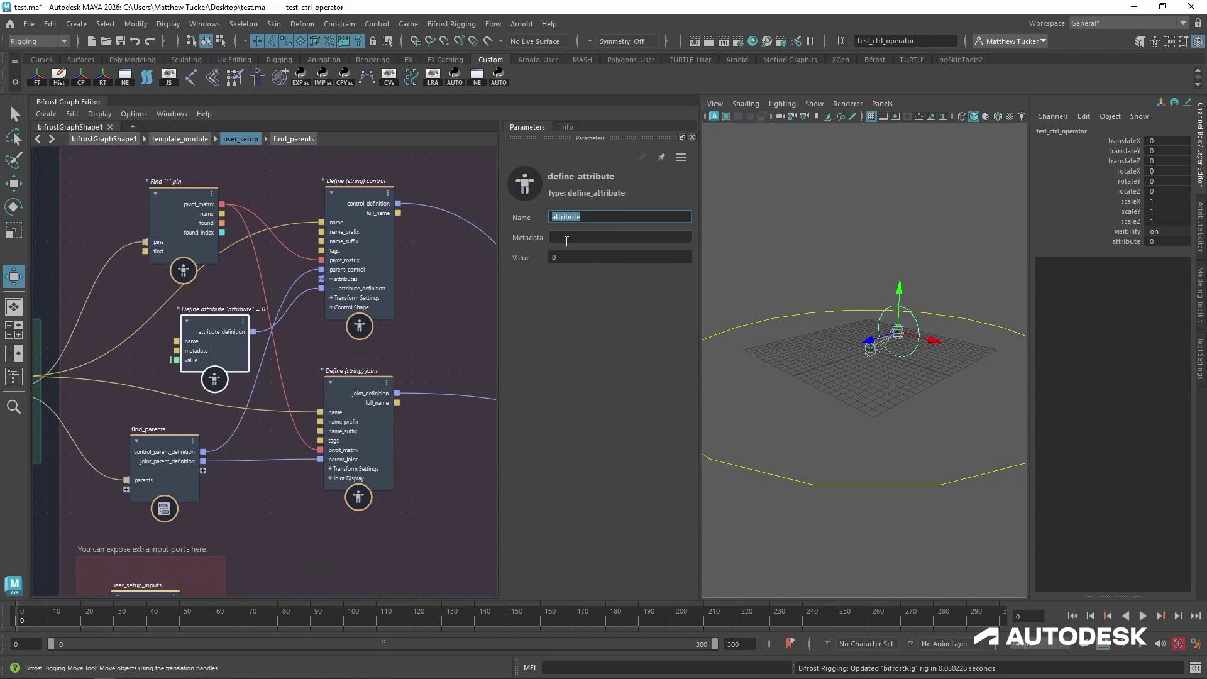
text(test_attr)
key(Return)
Drag test_attr's value in the Channel Box to check it responds, then undo back to 0.
click(1110, 243)
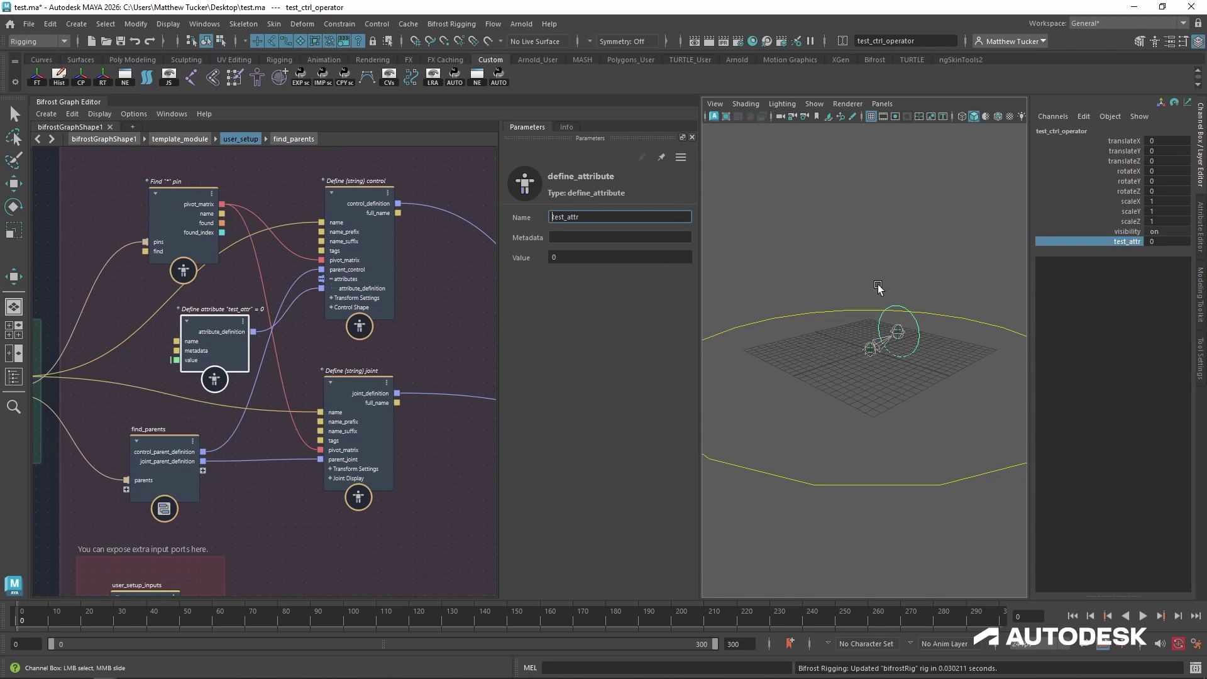
middle_drag(878, 288, 961, 294)
key(w)
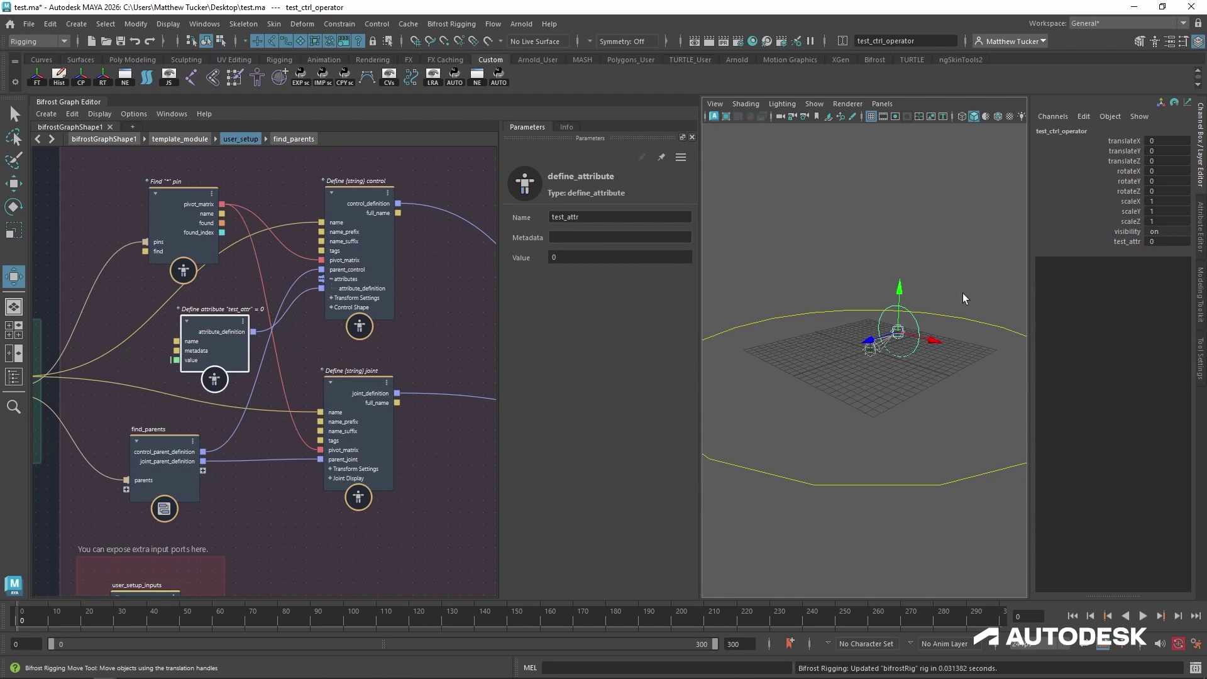
Change the define_attribute value port's type to bool so test_attr defaults to false.
right_click(204, 364)
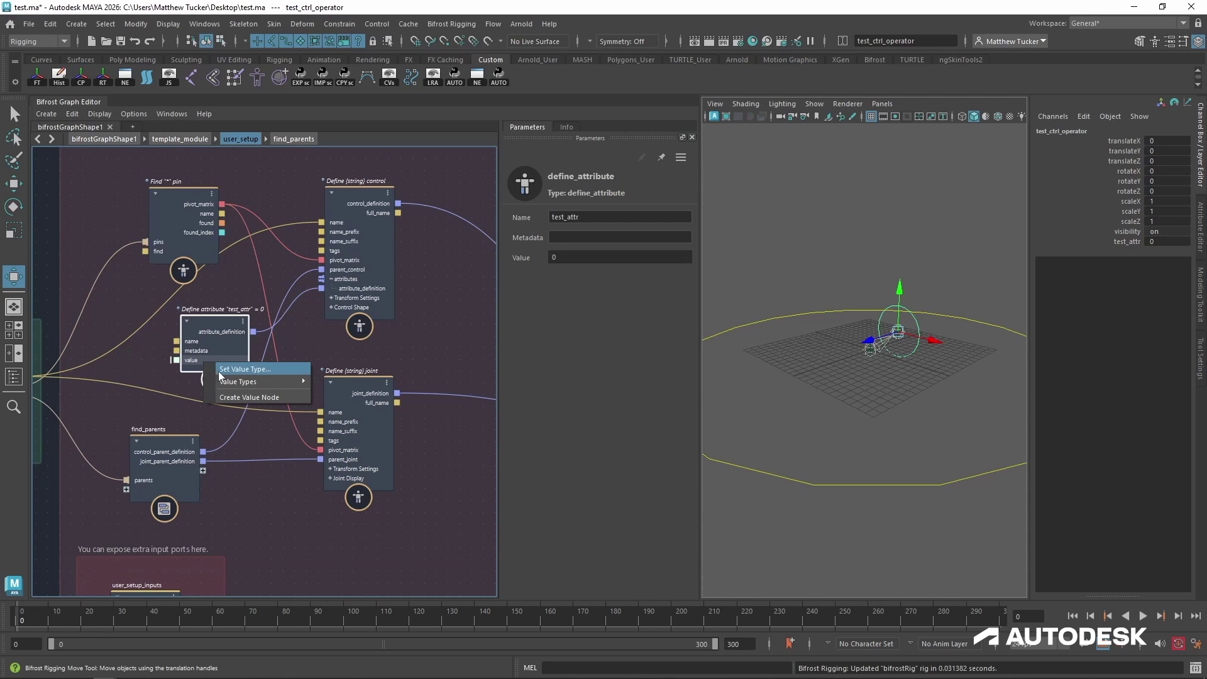
mouse_move(234, 385)
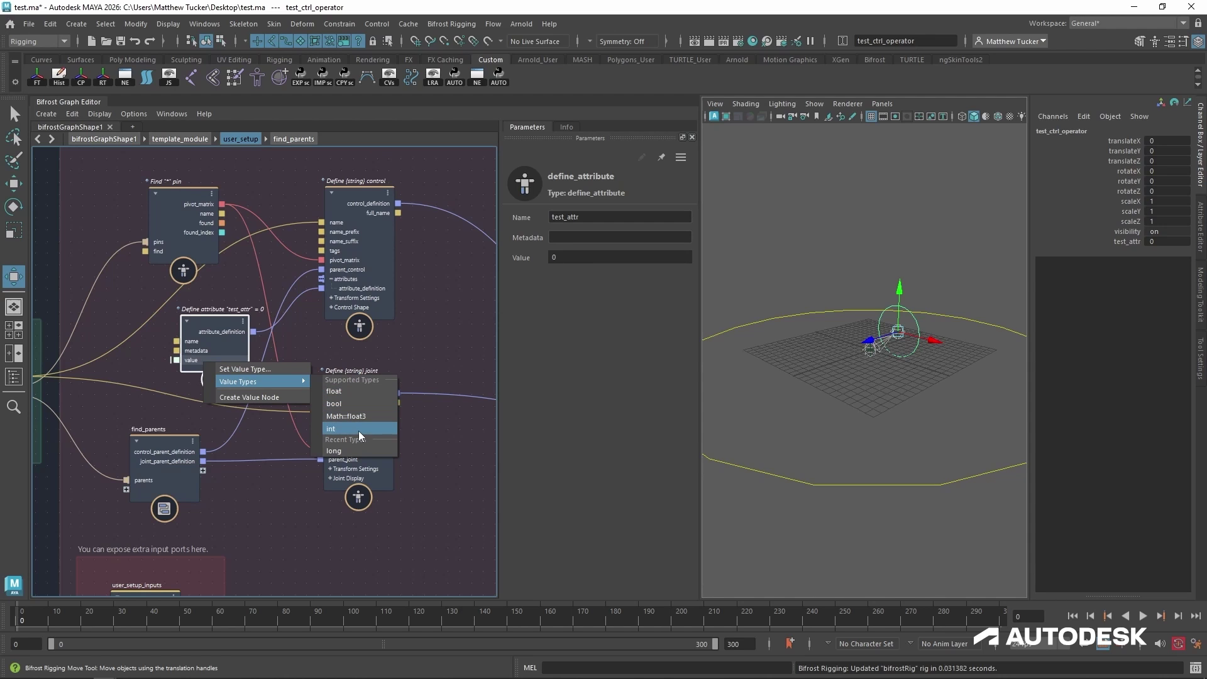
click(357, 402)
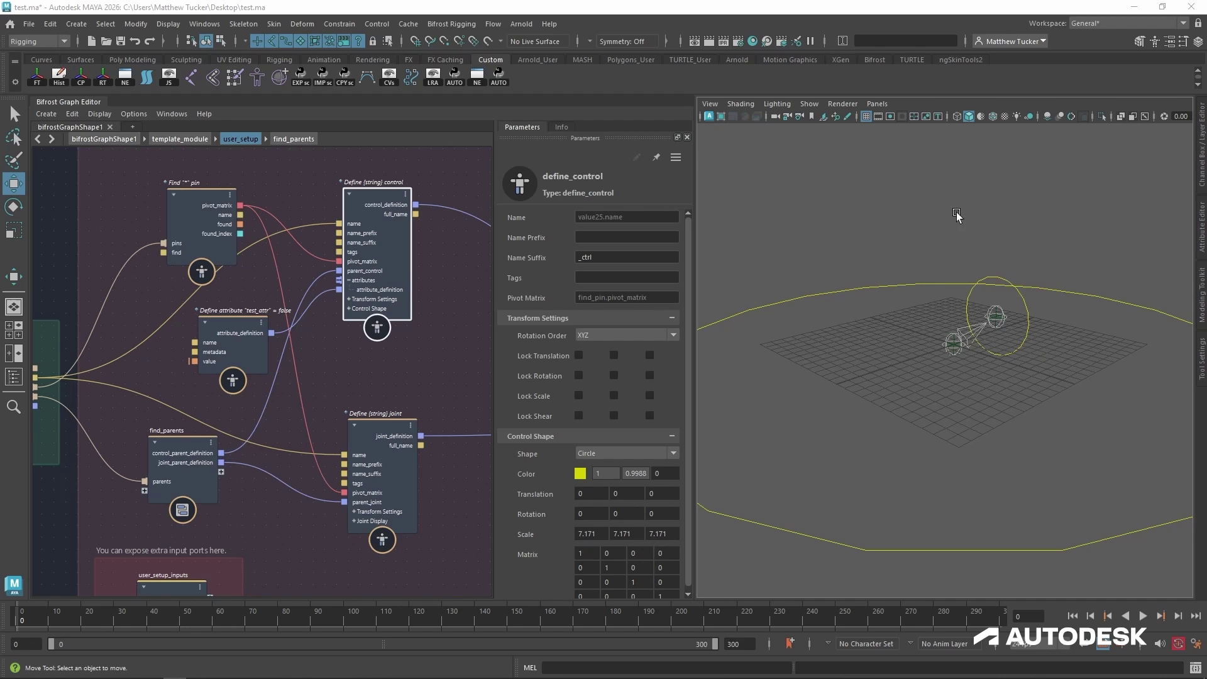
Expose define_control's shape port on user_setup_inputs and wire it to user_setup's shape in template_module.
click(347, 308)
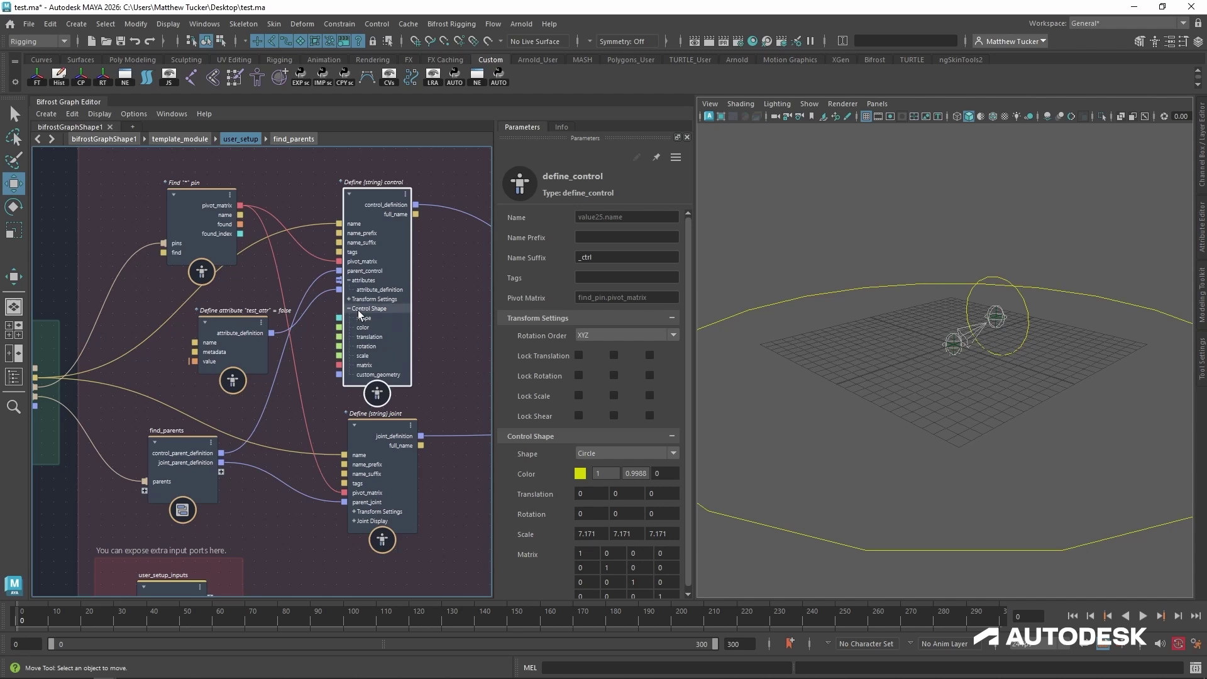
middle_drag(266, 518, 300, 432)
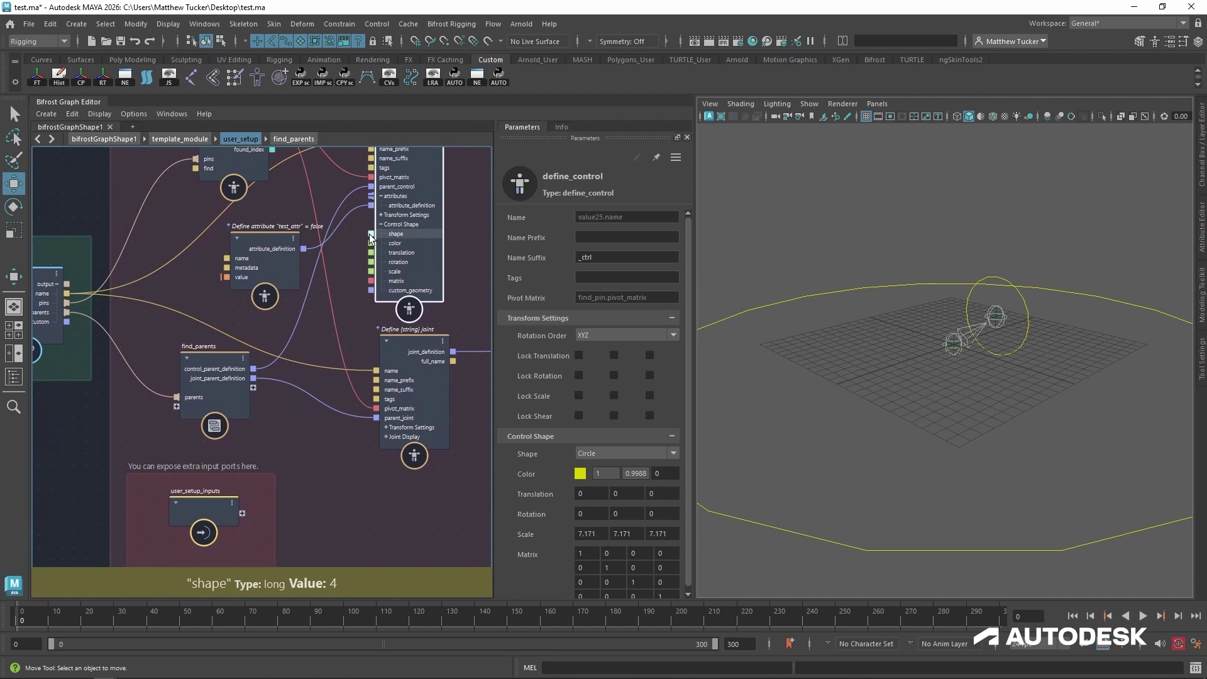
drag(371, 236, 243, 514)
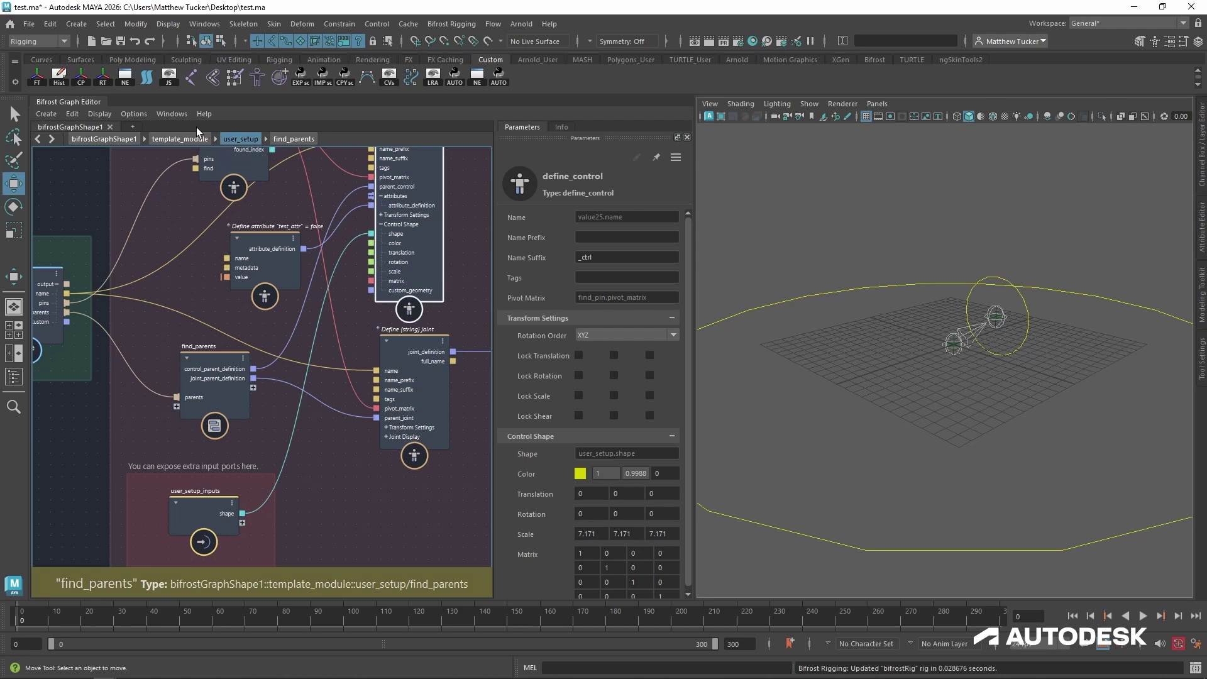
click(179, 138)
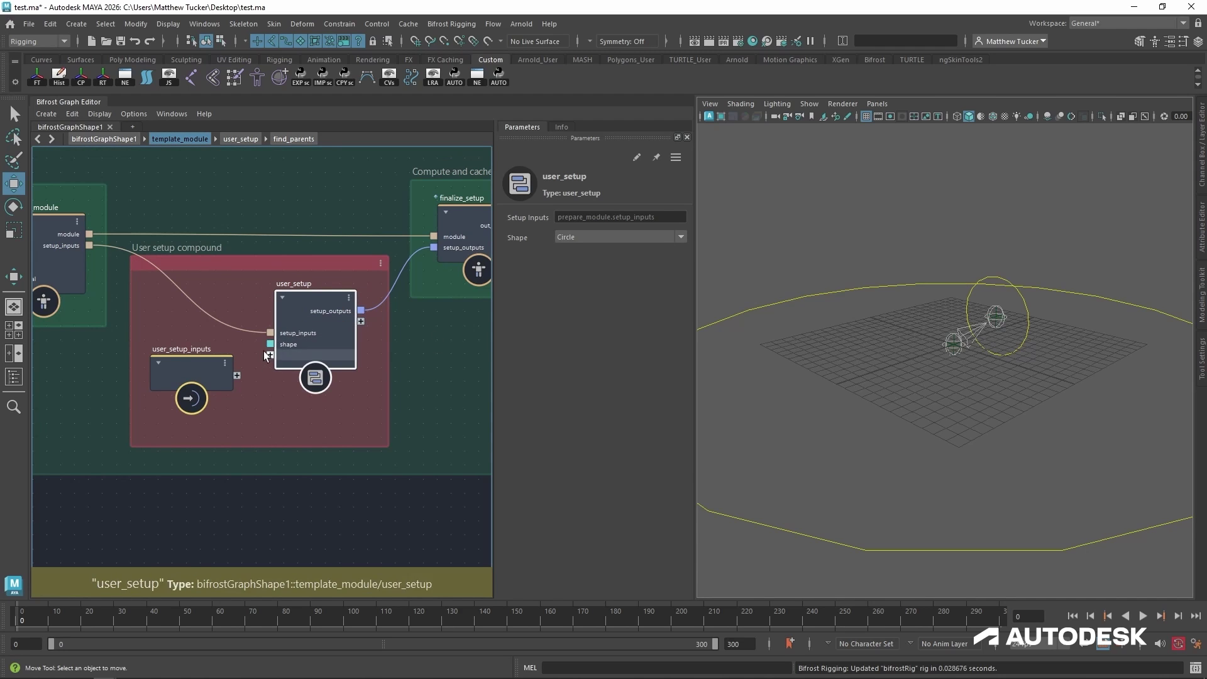
drag(270, 350, 237, 376)
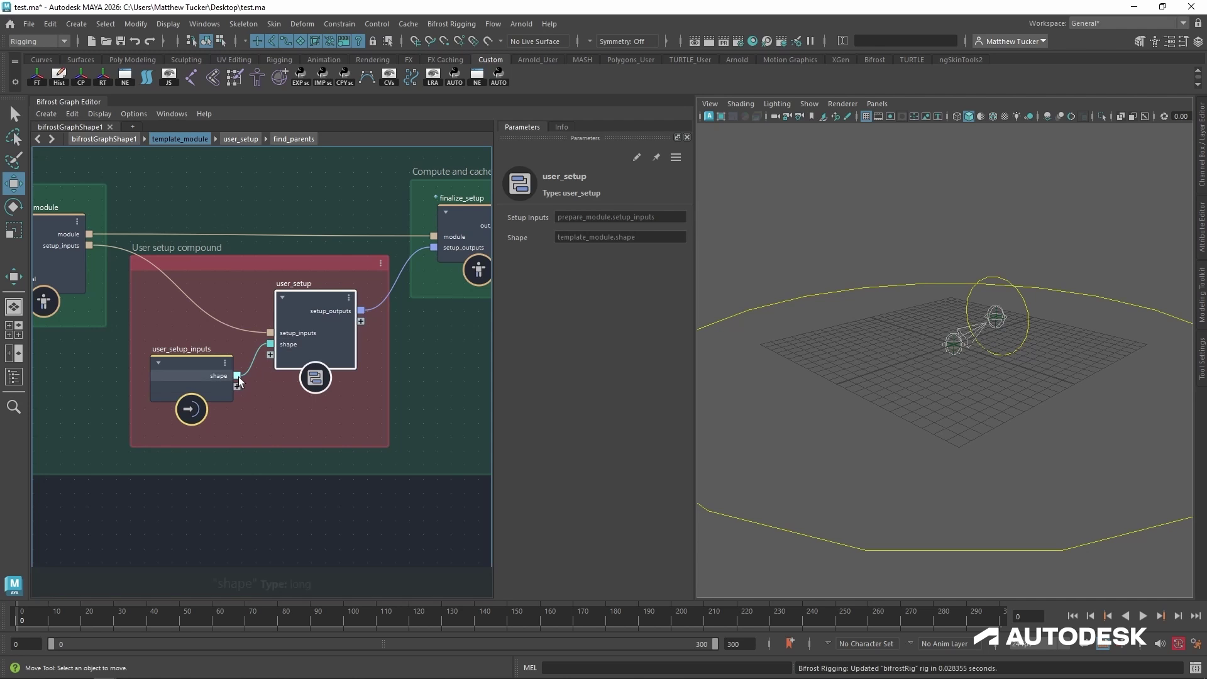
On the test module node, set Shape to Locator, then Pyramid, then back to Circle.
click(114, 139)
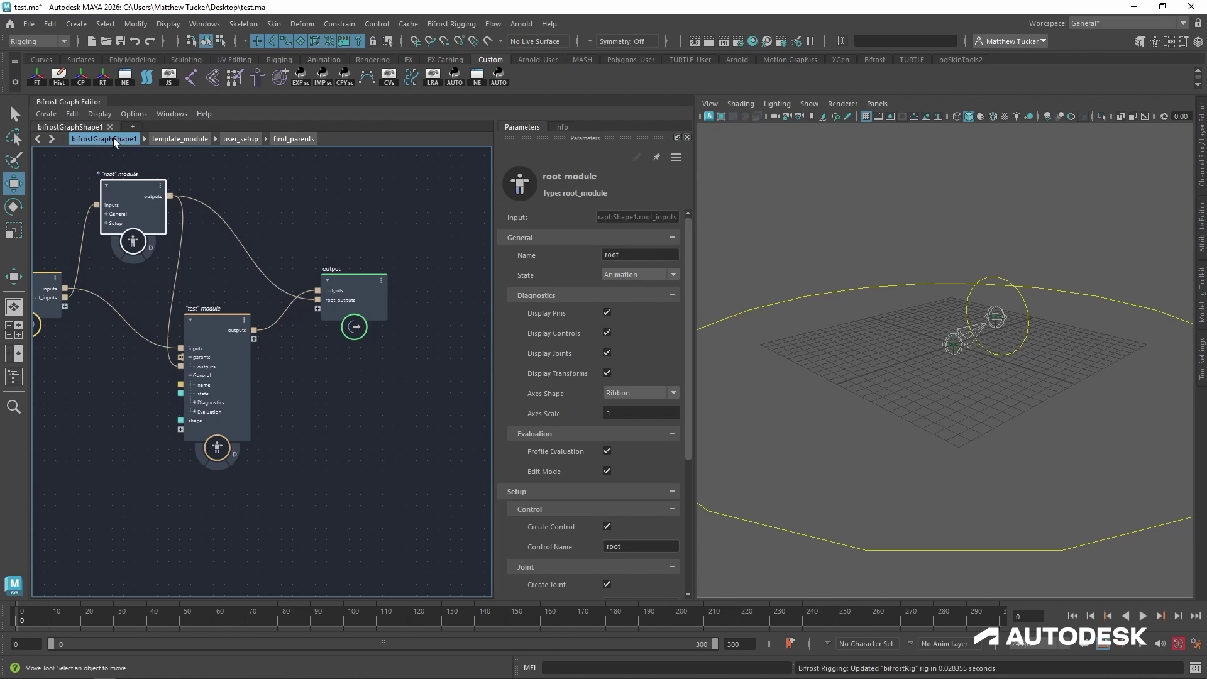
scroll(257, 306, up, 2)
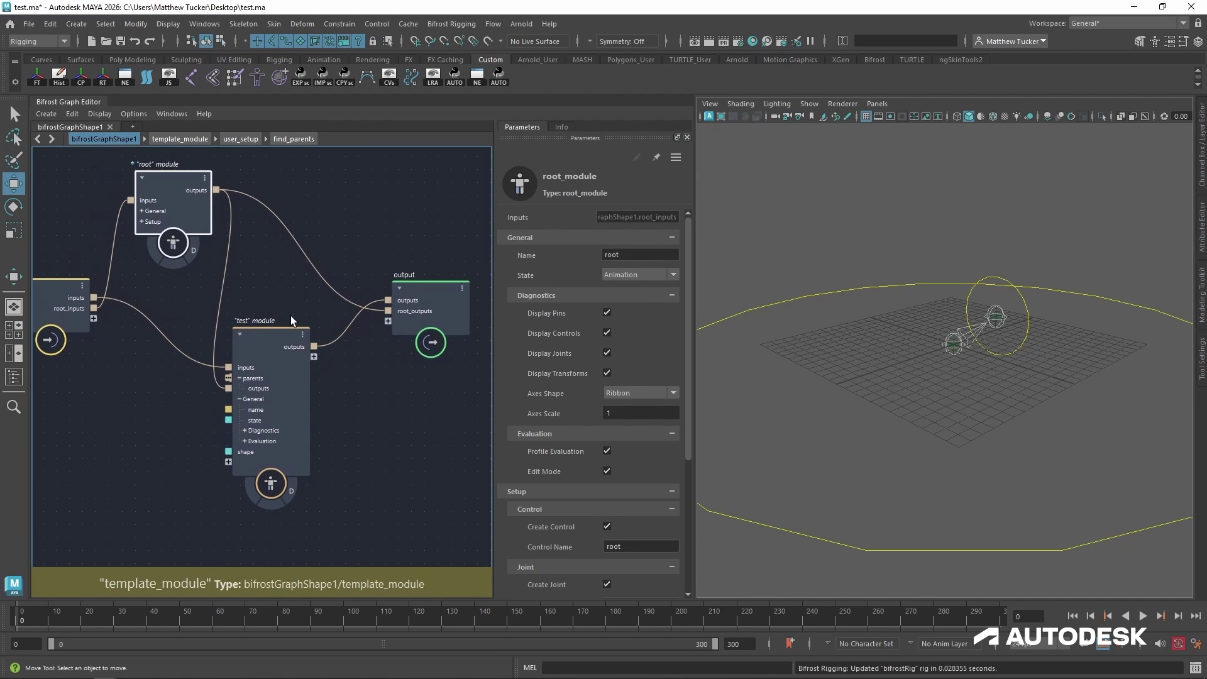
drag(269, 349, 278, 343)
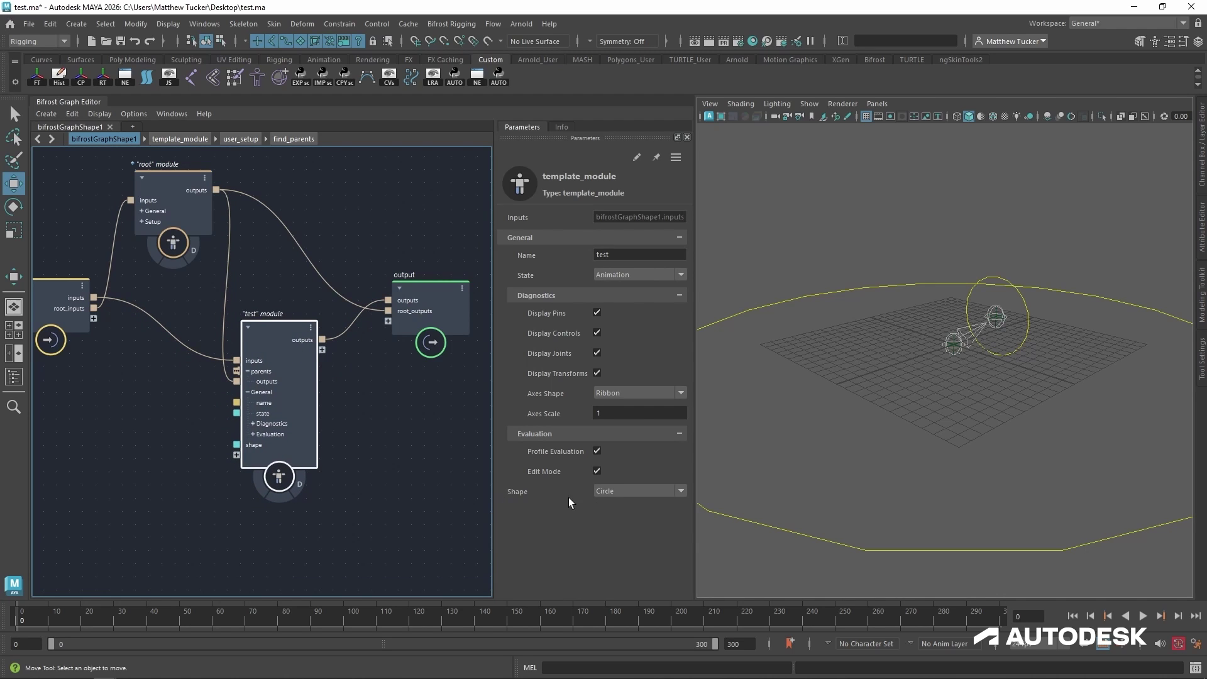
click(622, 491)
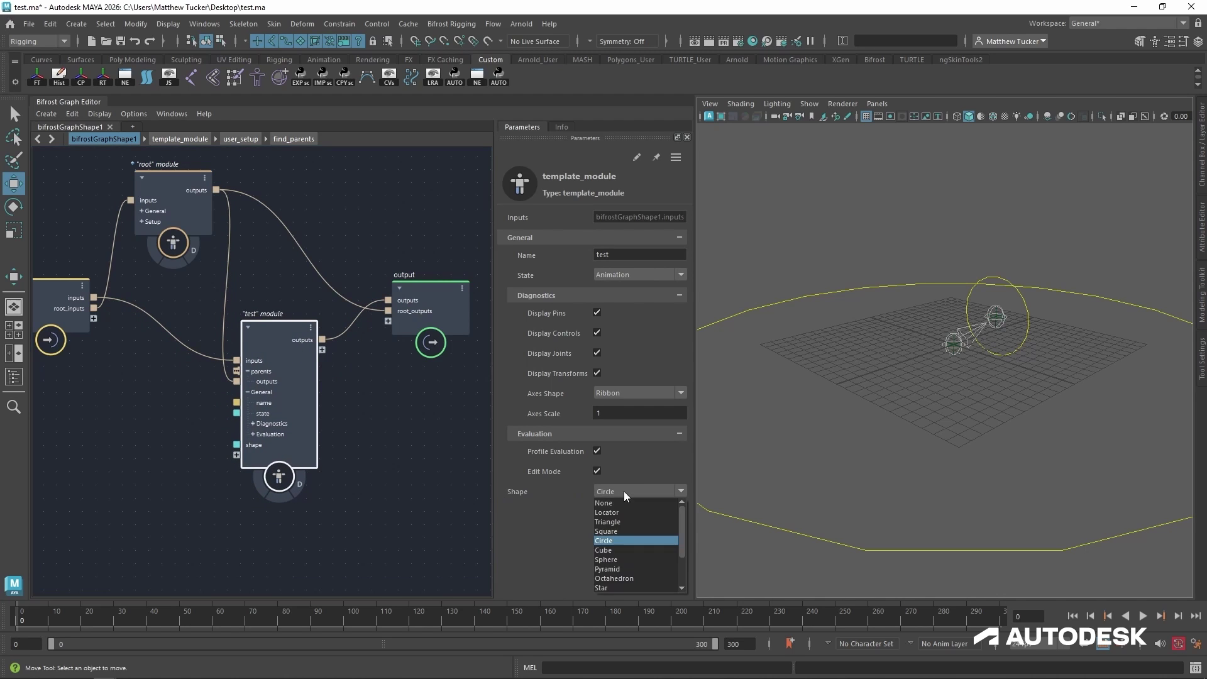
click(623, 507)
click(629, 494)
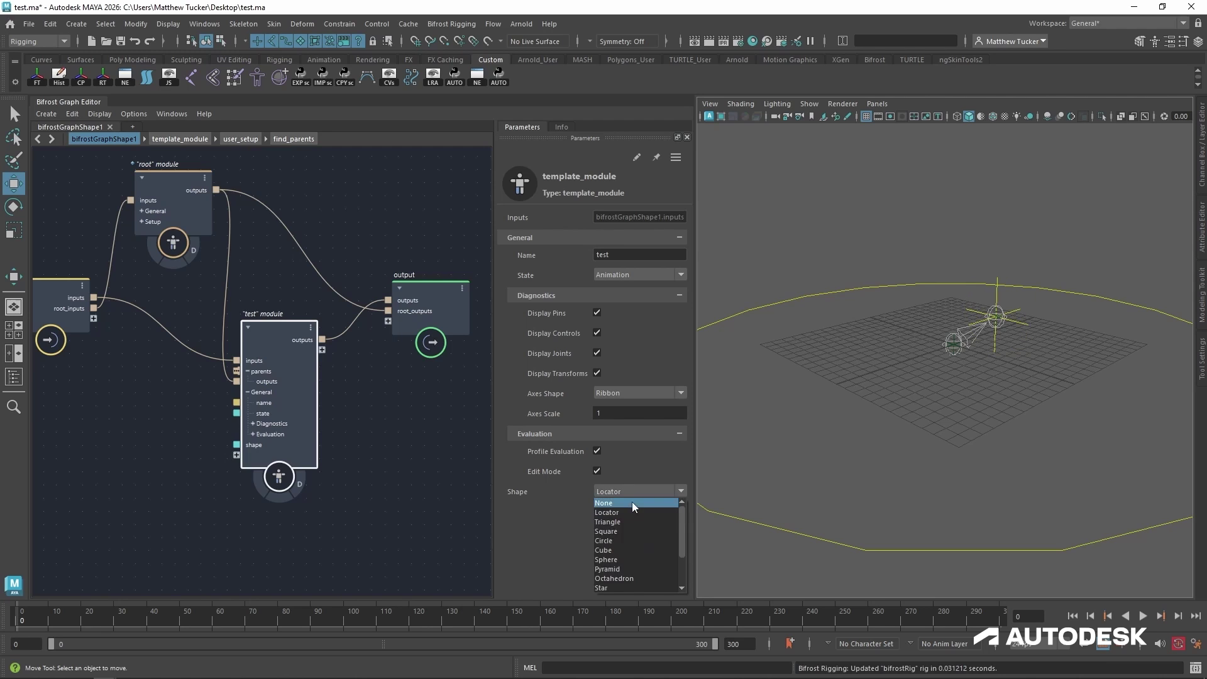
click(639, 568)
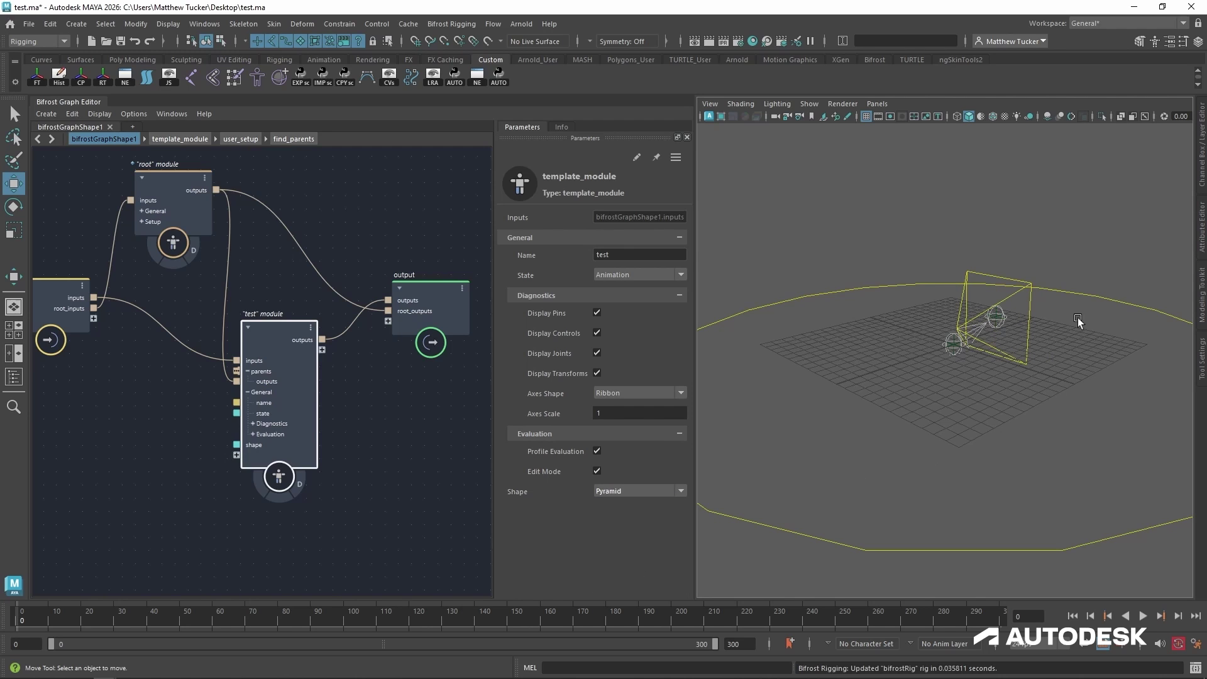
drag(291, 335, 306, 342)
click(631, 496)
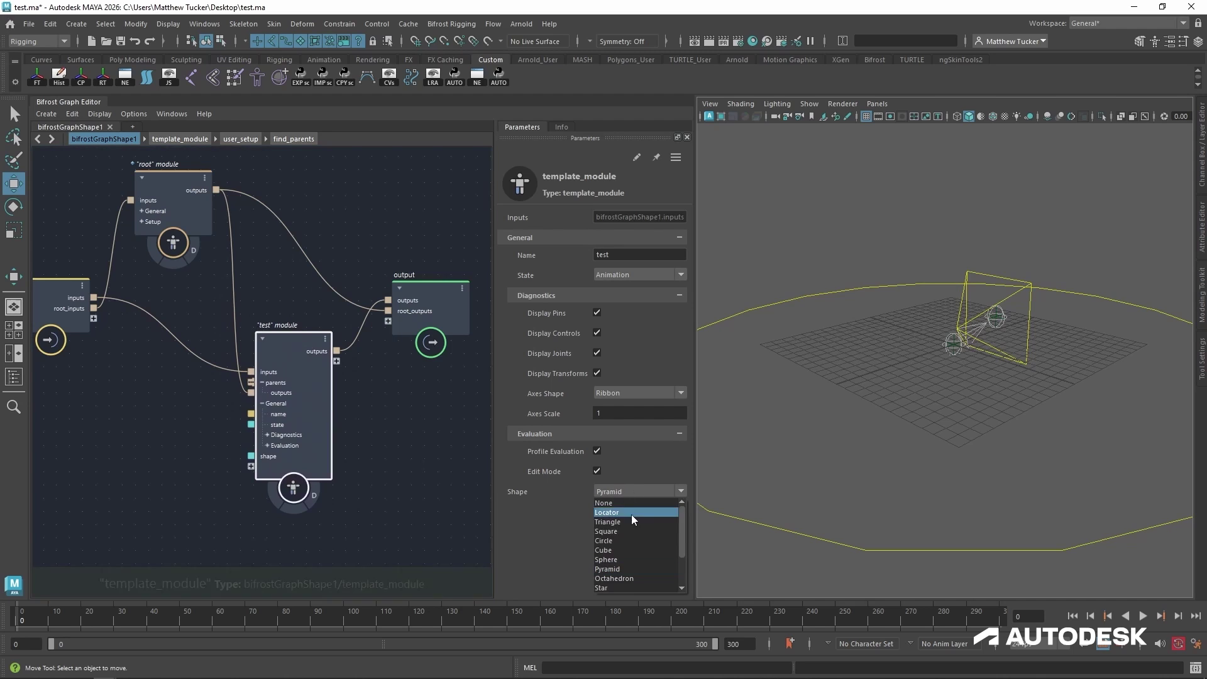
click(629, 535)
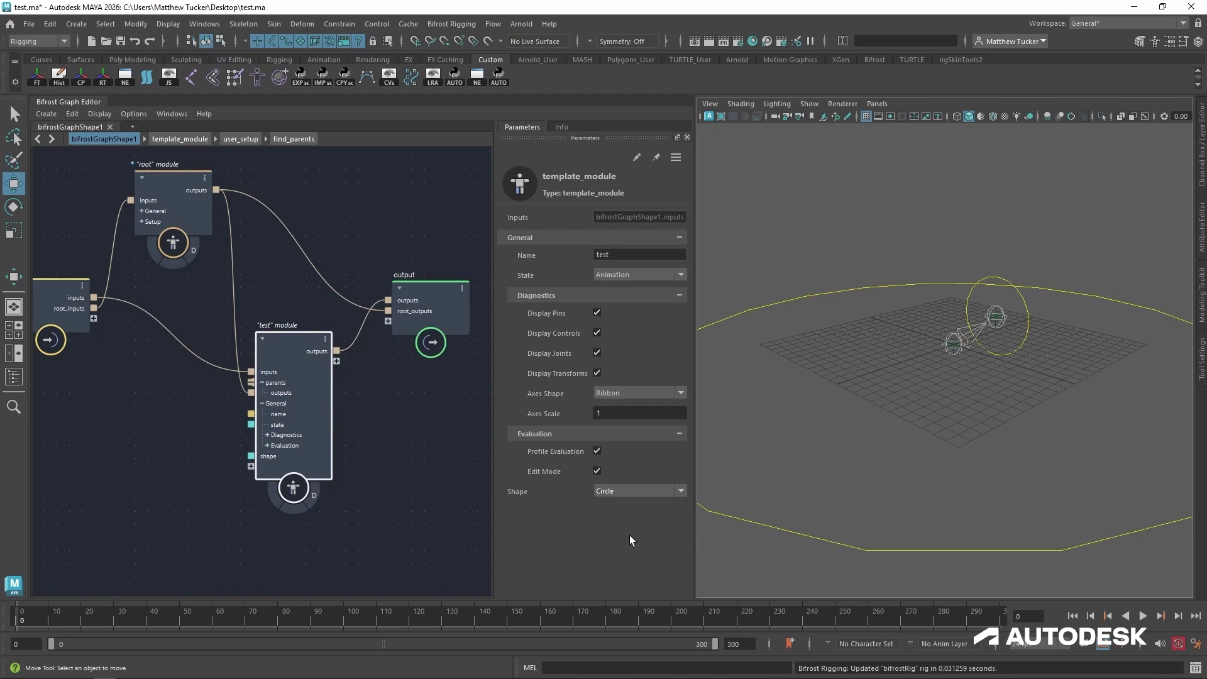
In Customize UI, add the test module's Shape parameter to a new group named Display.
click(636, 159)
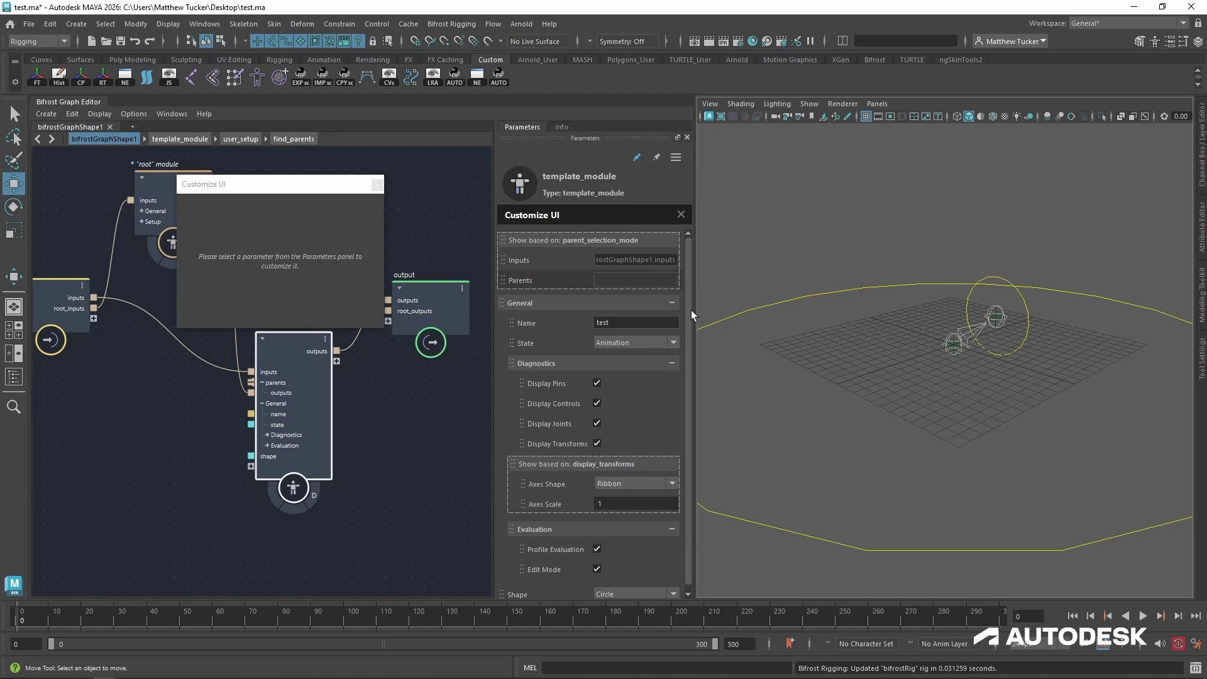
scroll(686, 308, down, 1)
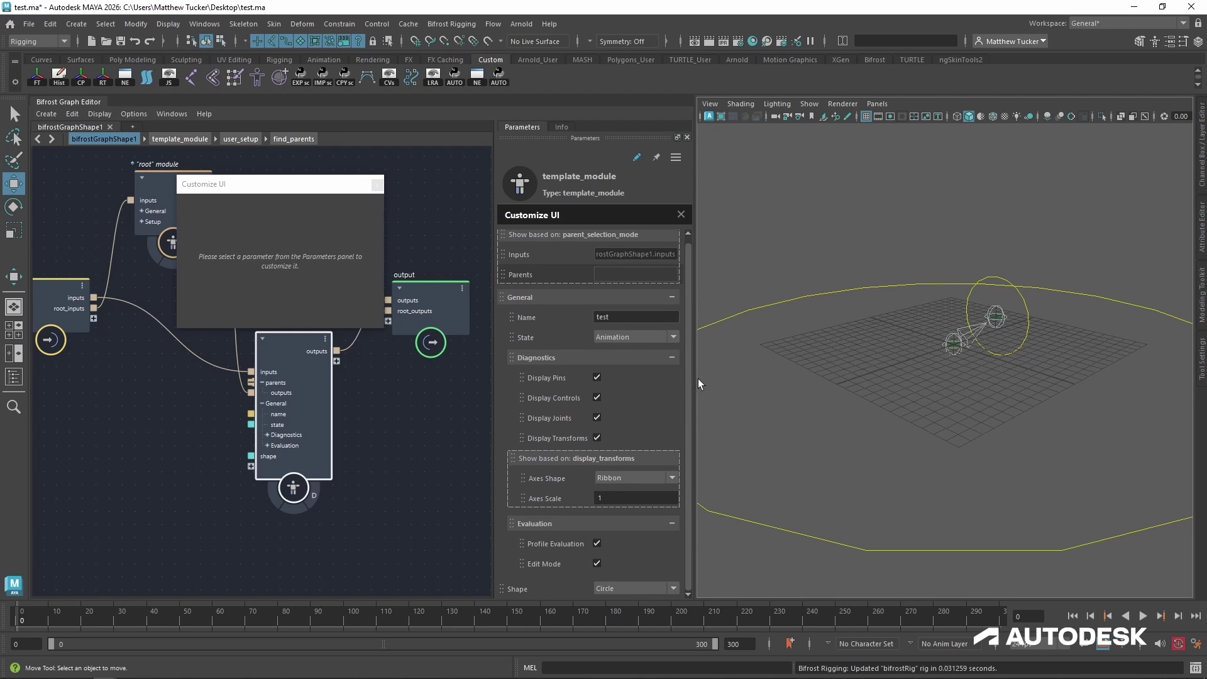
click(548, 594)
right_click(540, 592)
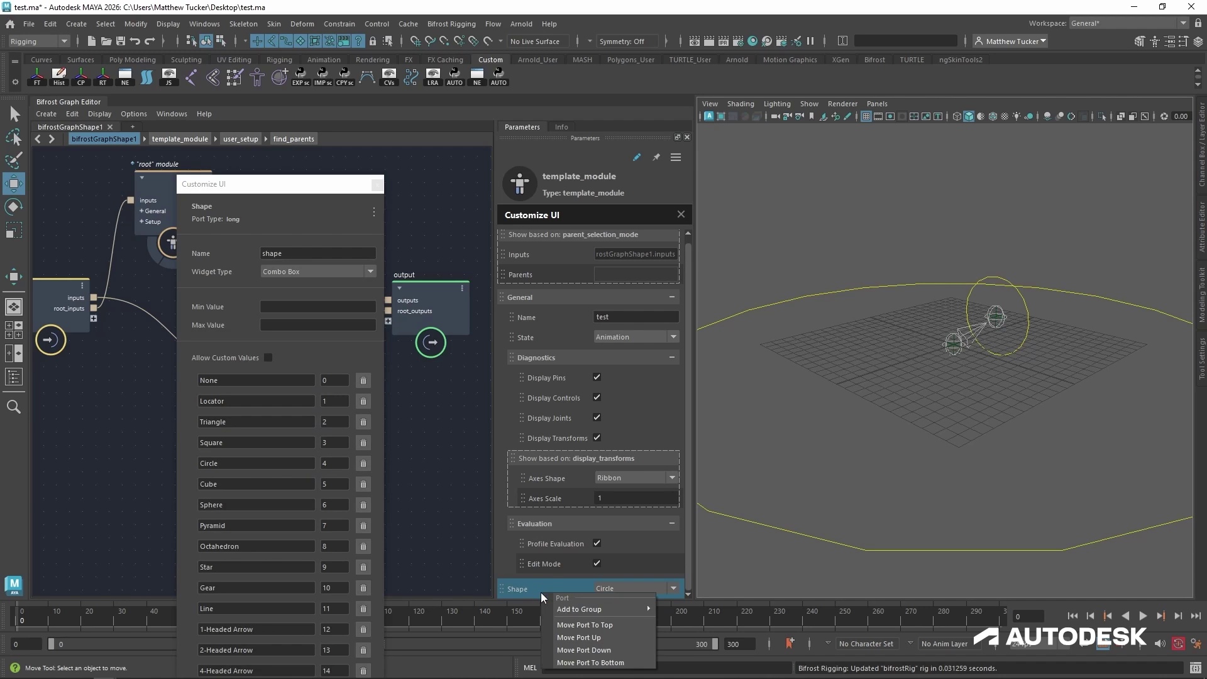
mouse_move(566, 607)
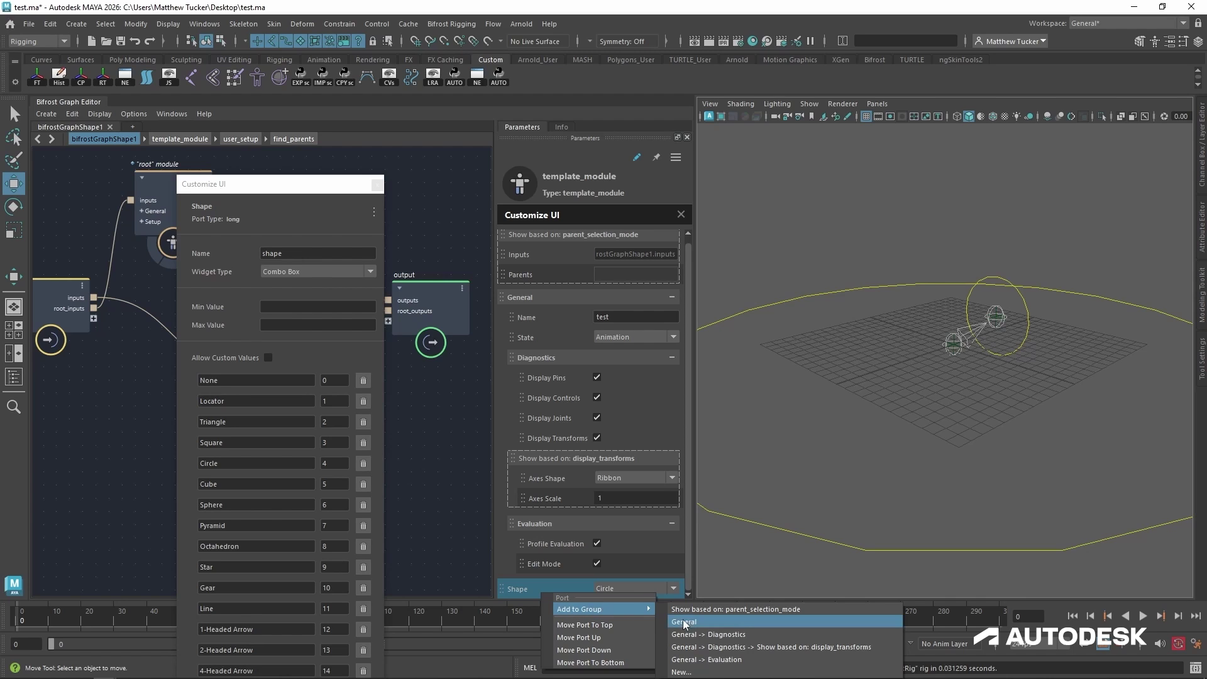
click(689, 673)
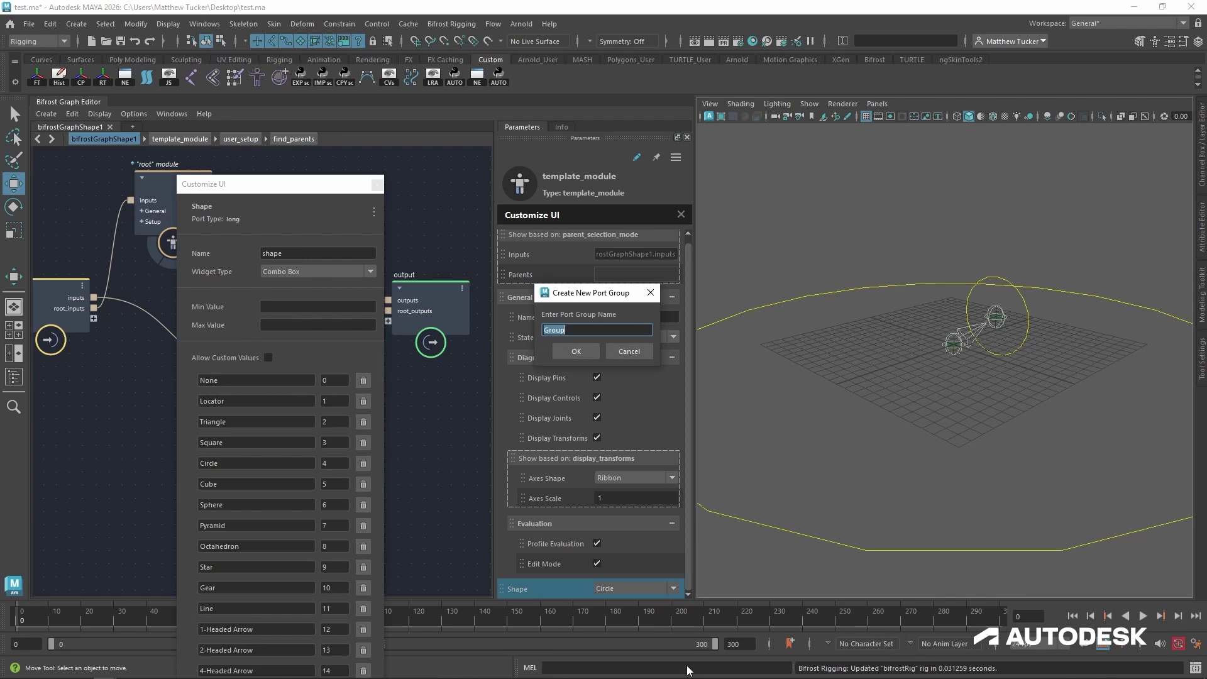
text(Display)
key(Return)
drag(264, 186, 737, 88)
mouse_move(269, 469)
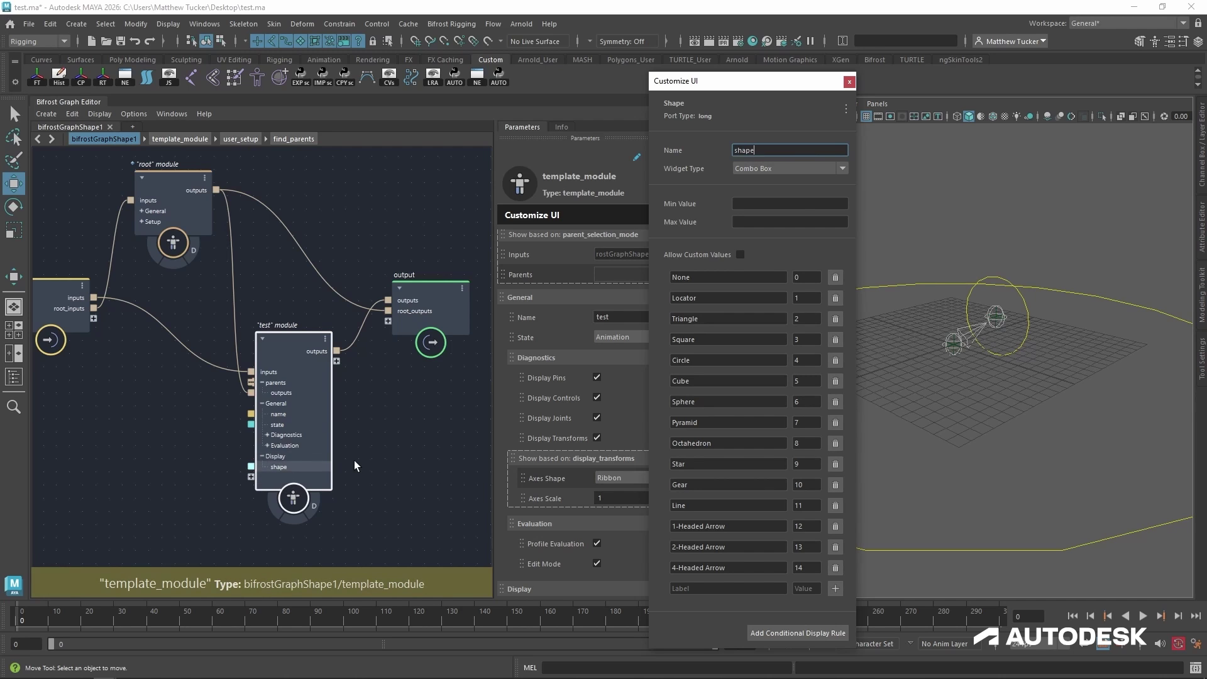
scroll(542, 490, down, 1)
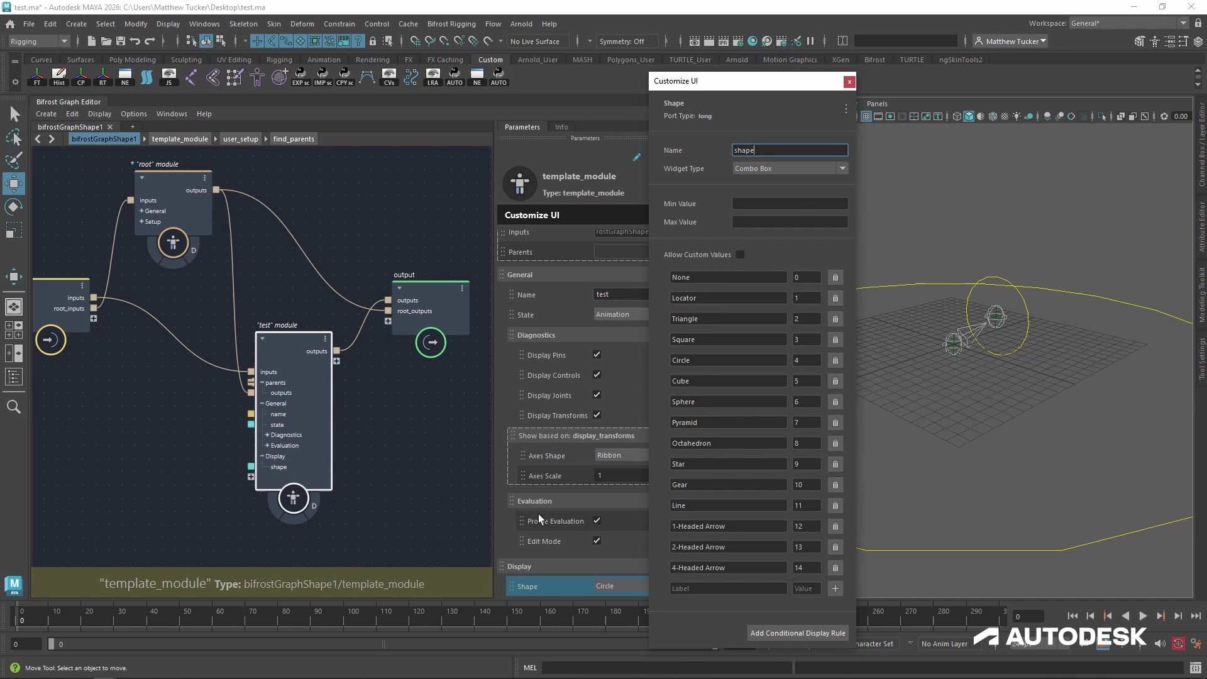
Add the Display group to a new parent group named Setup.
right_click(536, 567)
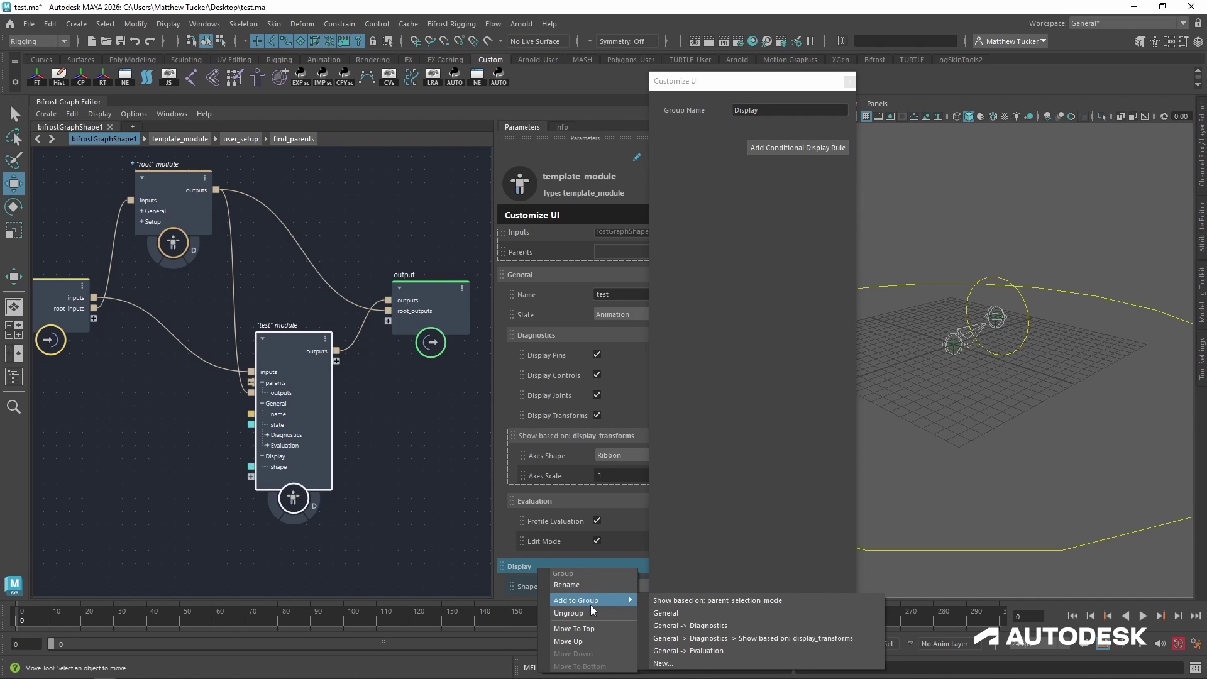
click(701, 664)
text(Setup)
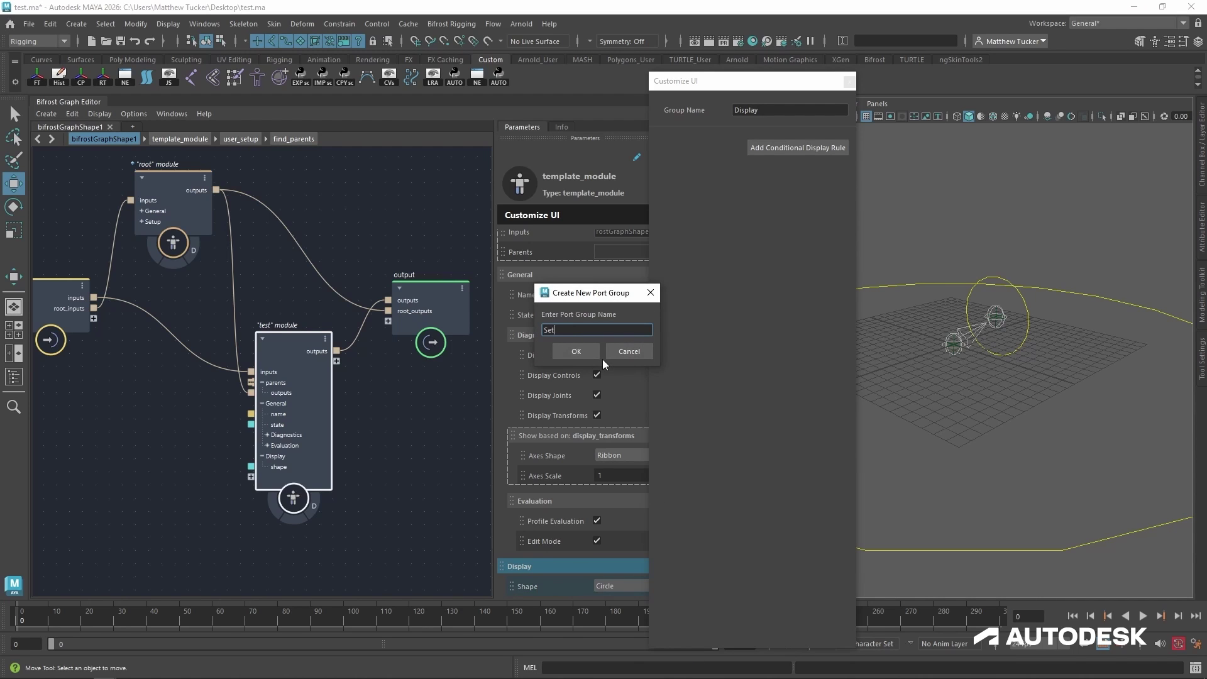
click(580, 351)
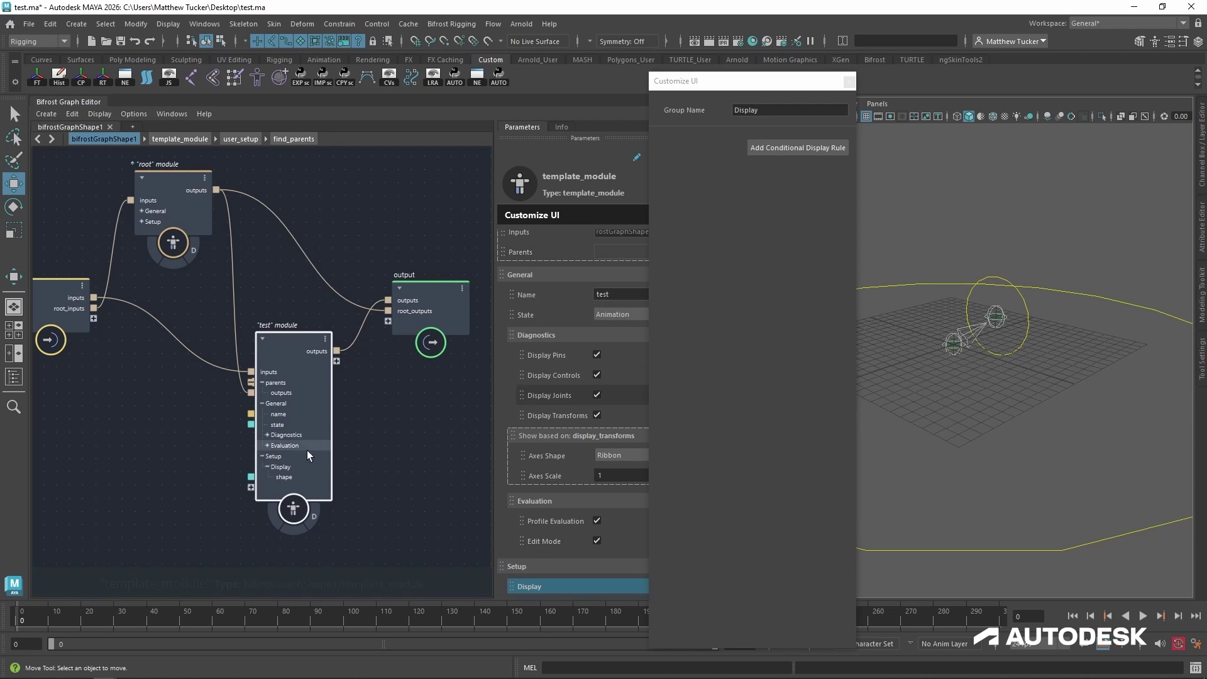